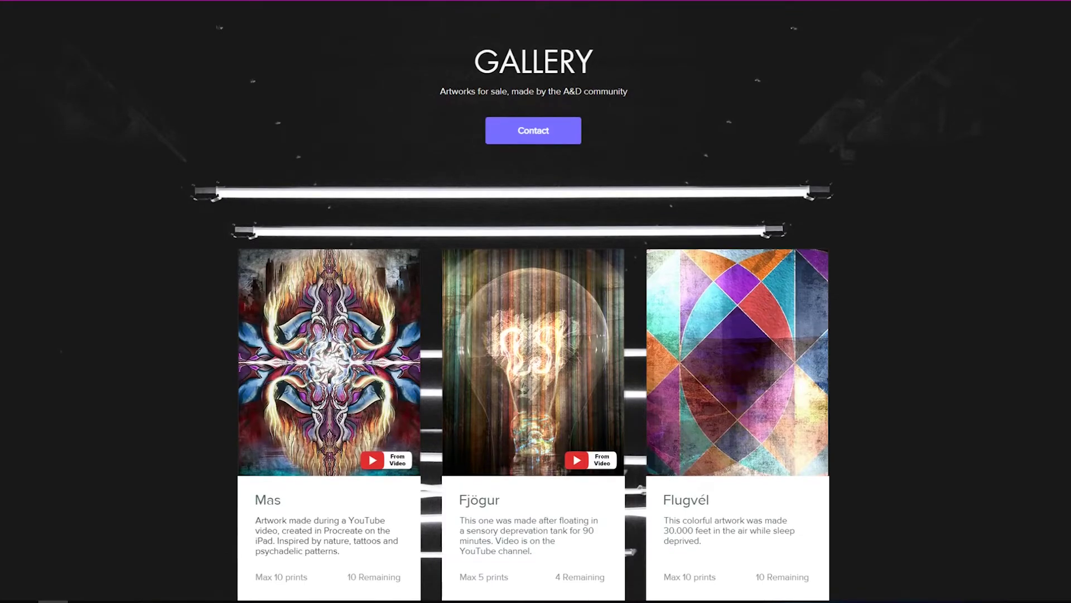
pyautogui.scroll(6, 536, 301)
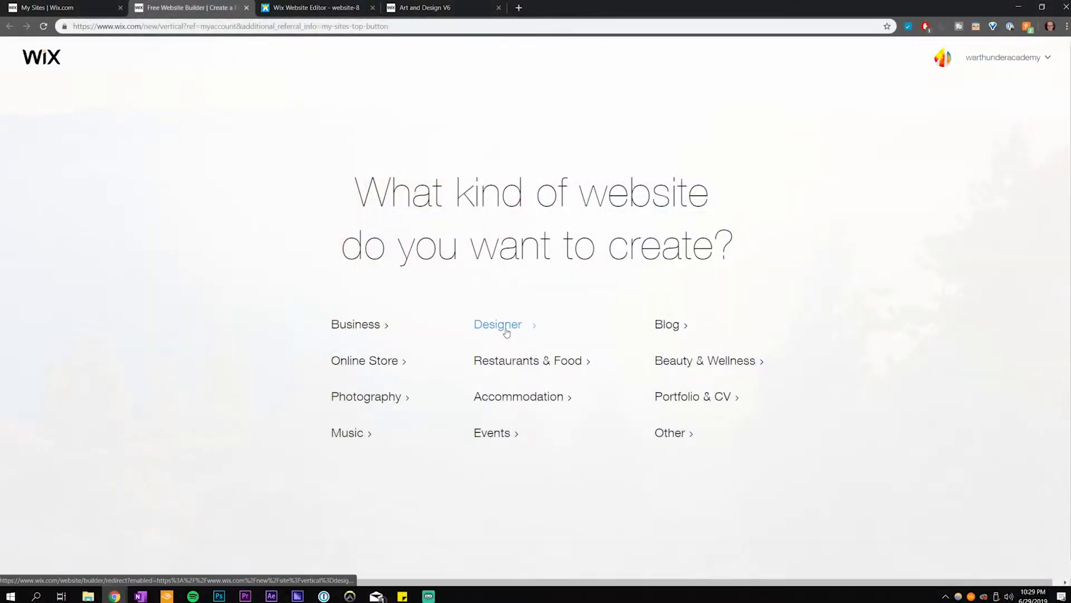
# Choose Designer as the kind of website to create
pyautogui.click(498, 325)
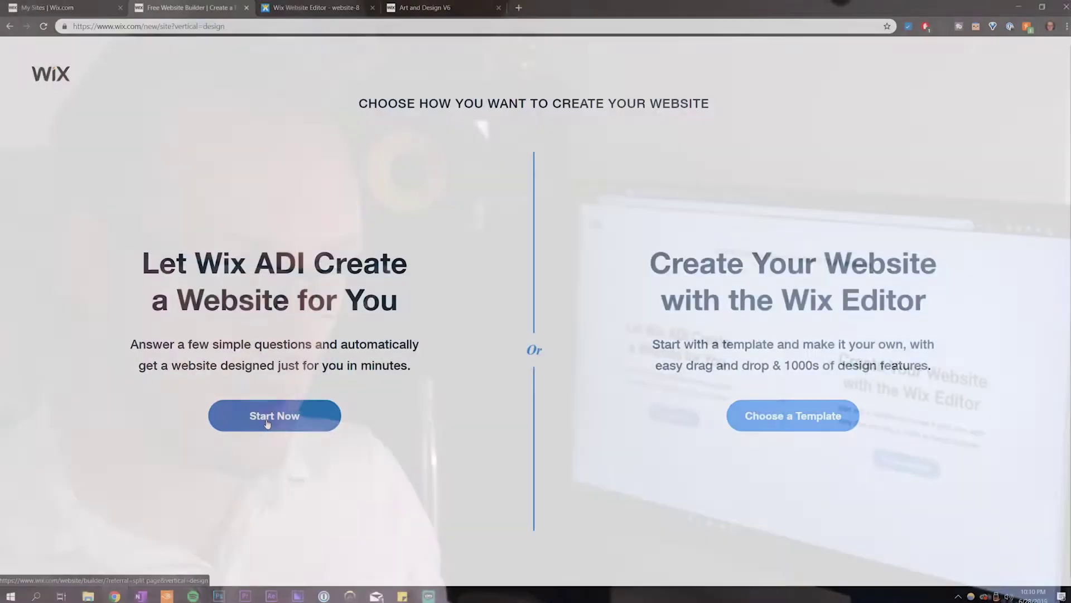
# Start a site with Wix ADI and try out its suggested homepage designs
pyautogui.click(267, 423)
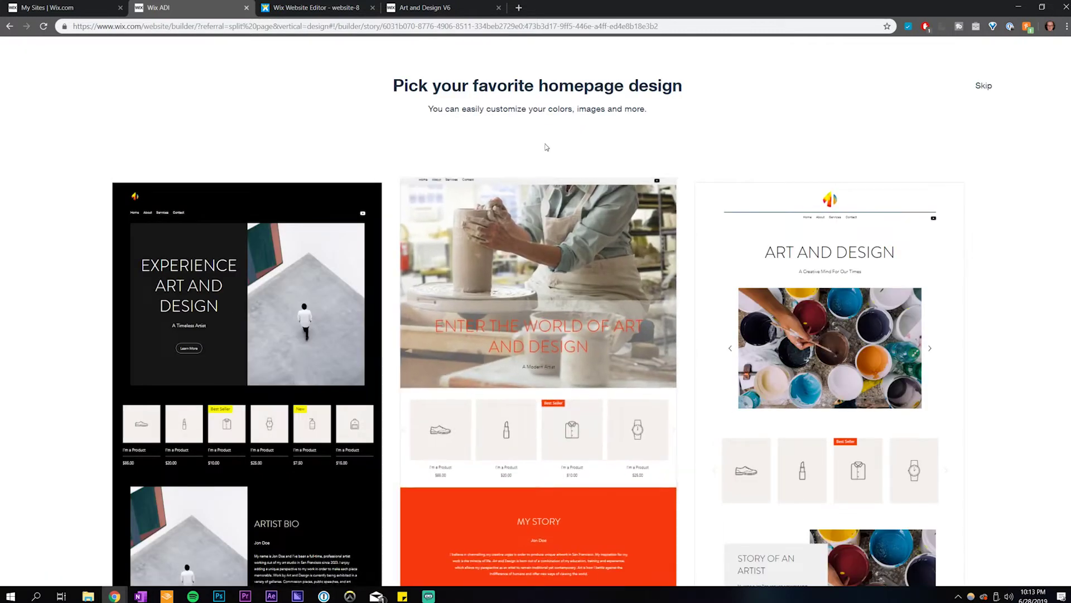
pyautogui.moveTo(192, 418)
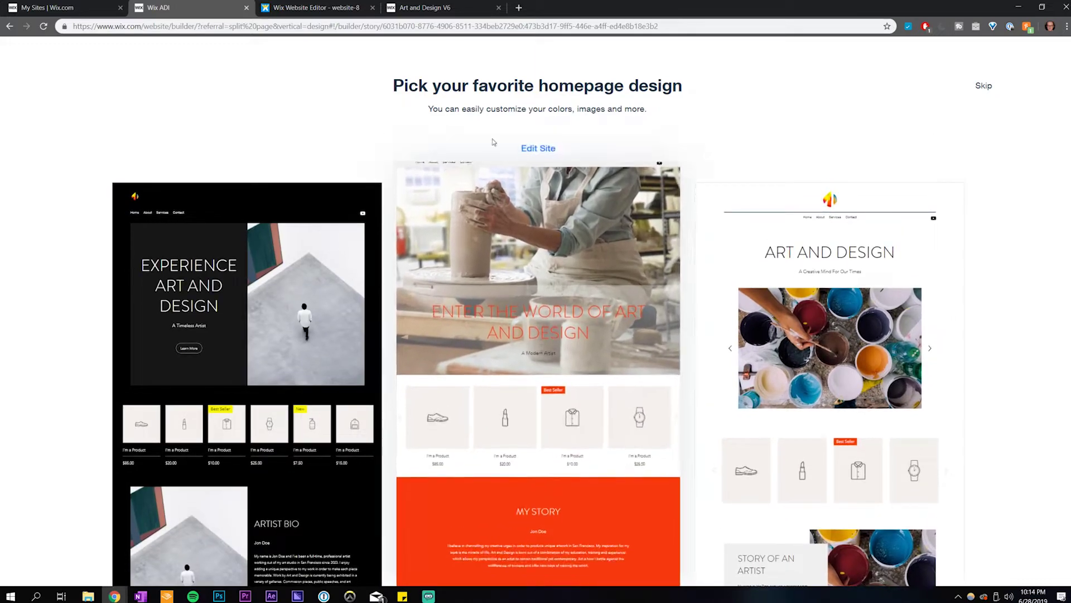
pyautogui.click(813, 248)
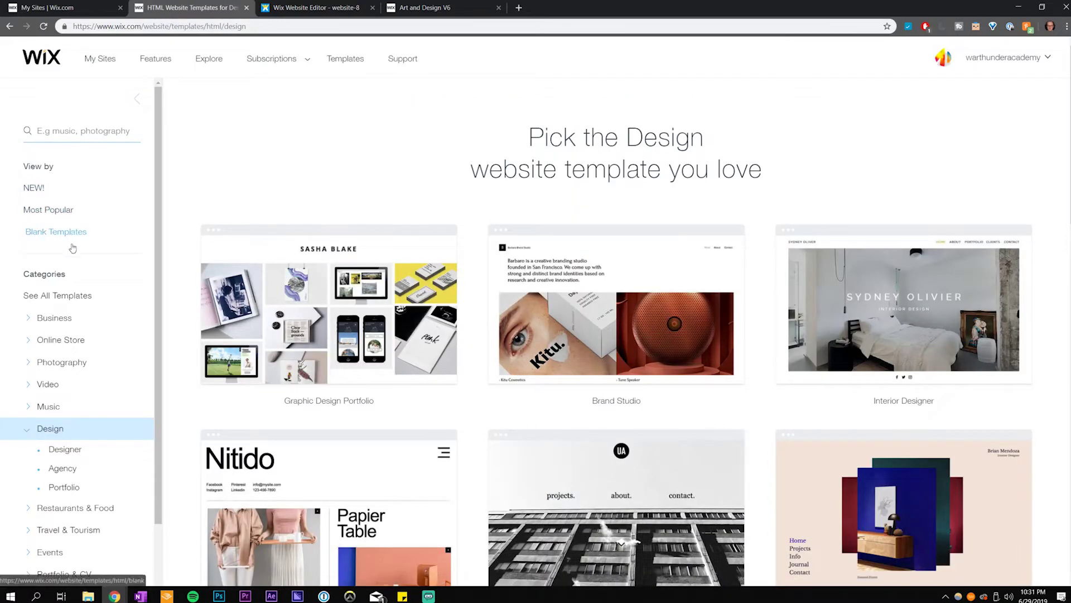
# Browse the website templates and choose the blank Start from Scratch template
pyautogui.scroll(-10, 328, 268)
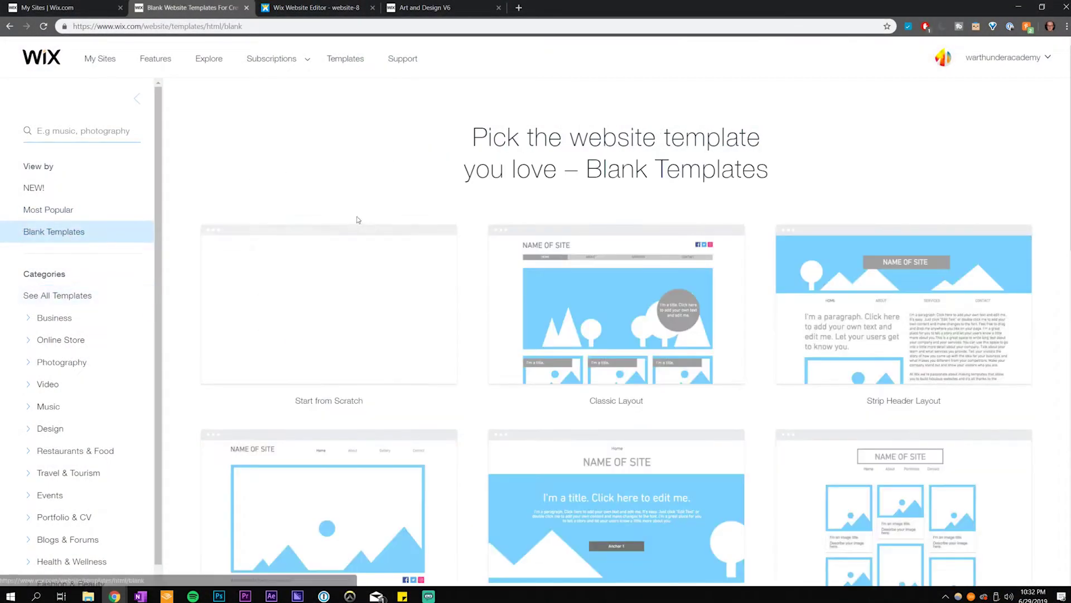
pyautogui.click(282, 296)
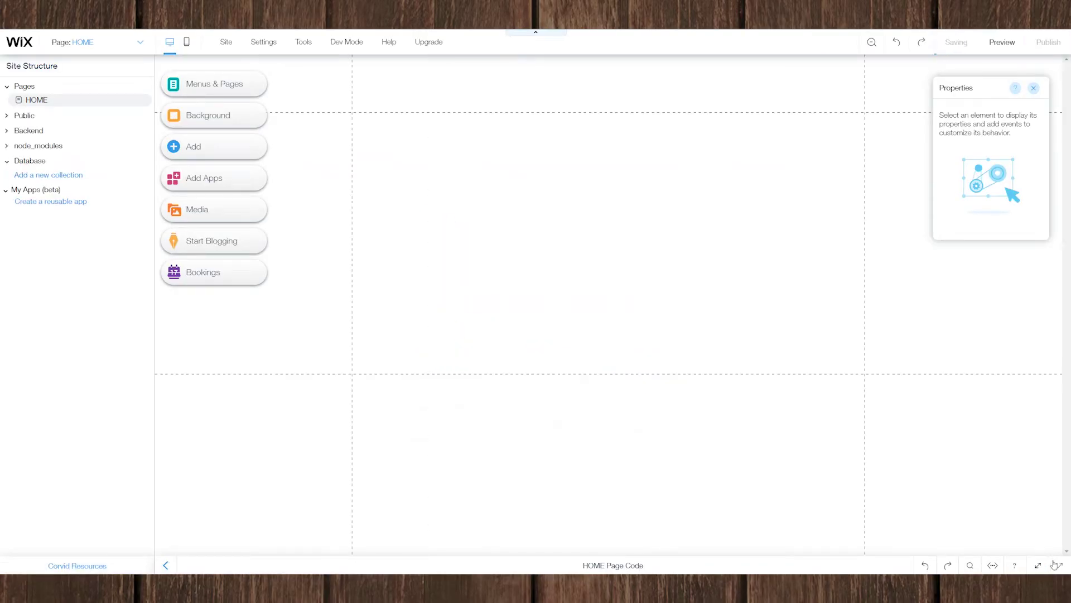
# Exit the Corvid development mode so that the code and site structure tools are hidden
pyautogui.click(1056, 565)
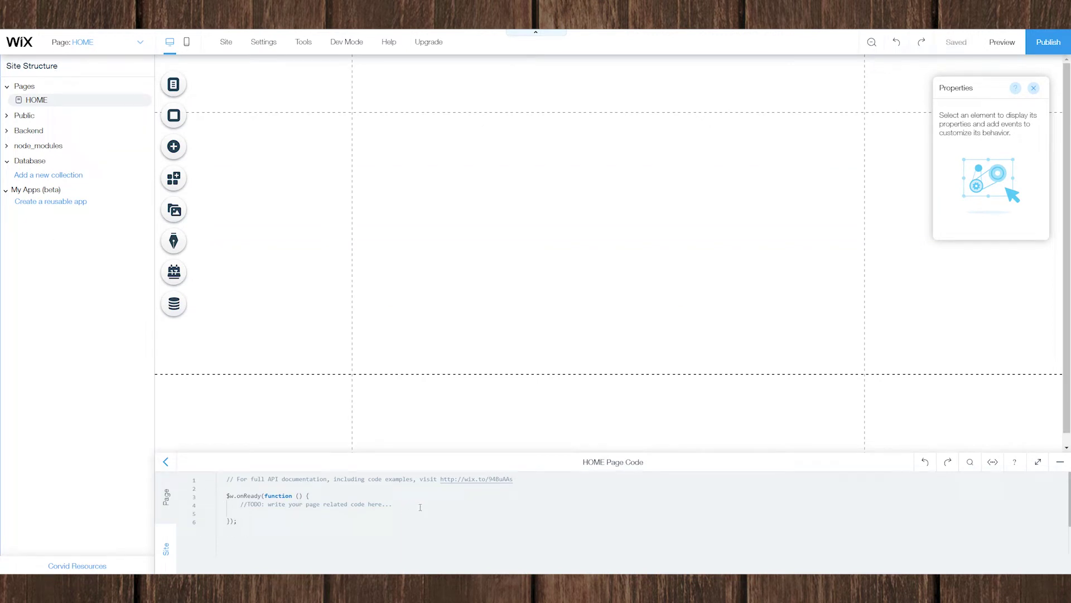
pyautogui.moveTo(347, 48)
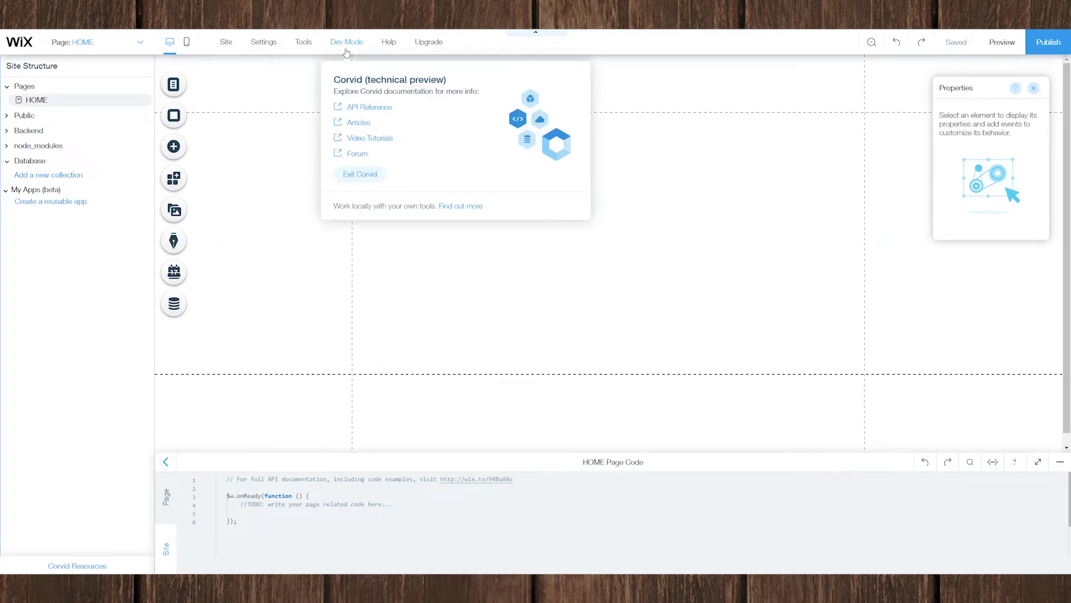
pyautogui.click(363, 175)
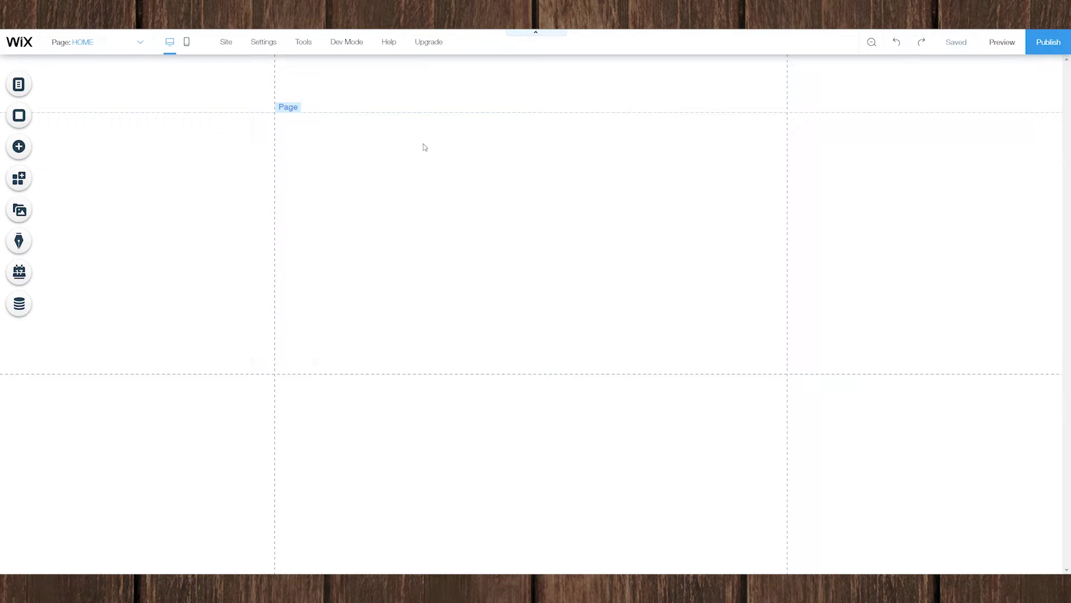
# Turn on the editor's Toolbar and move it to the middle of the page
pyautogui.moveTo(303, 43)
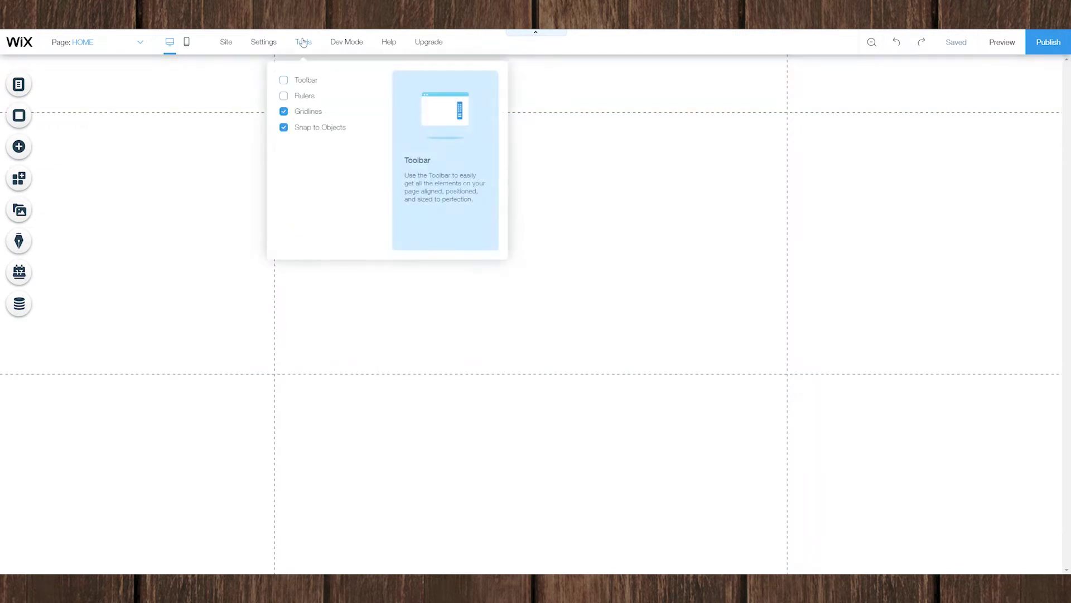
pyautogui.click(284, 80)
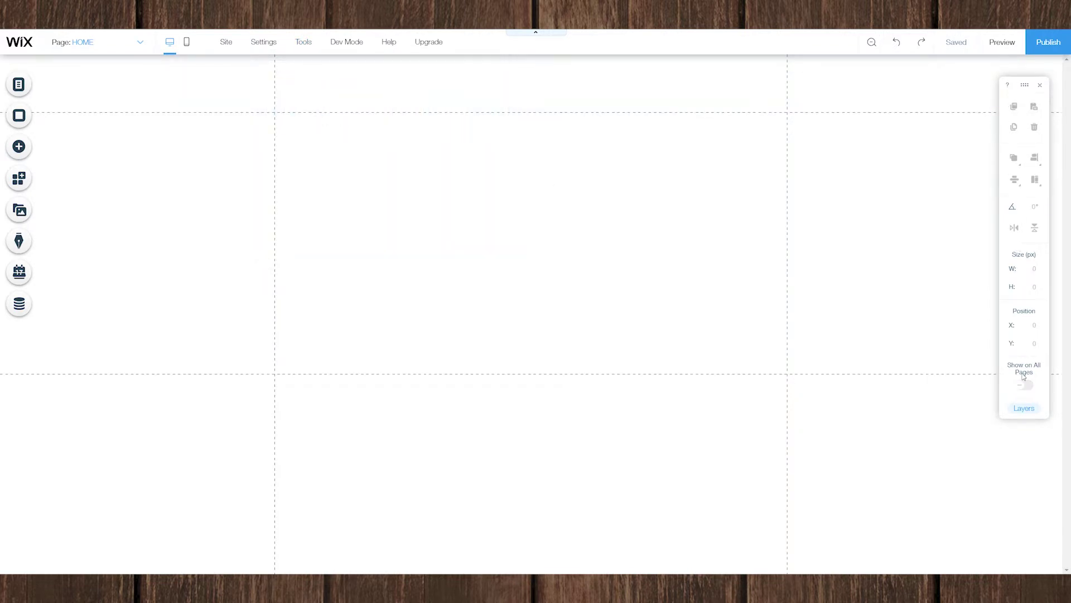
pyautogui.moveTo(1025, 84); pyautogui.dragTo(583, 123)
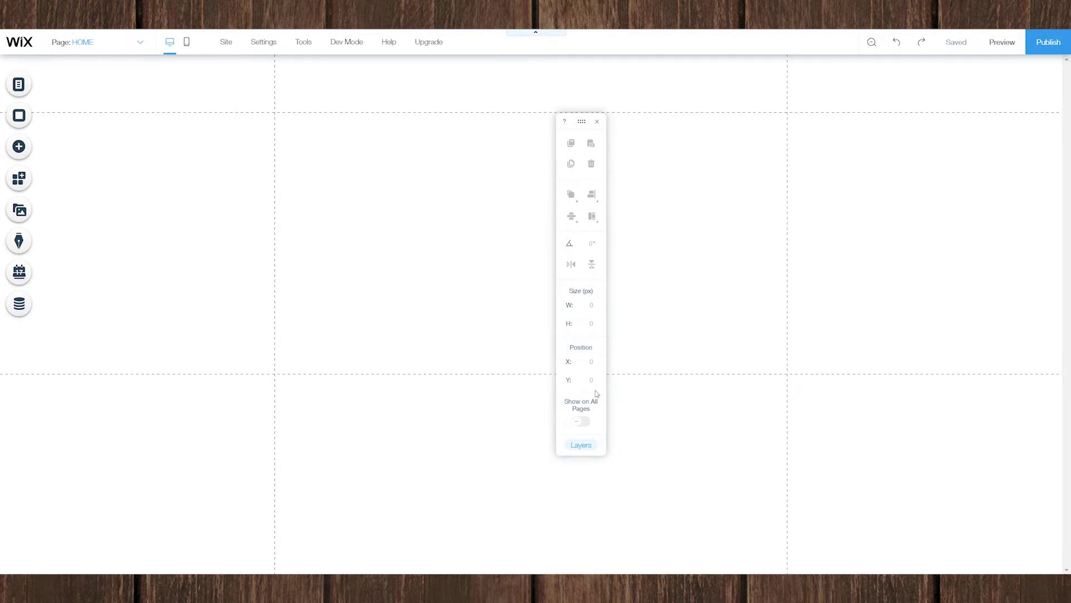
# View the Layers panel beside the Toolbar and close it again
pyautogui.click(581, 446)
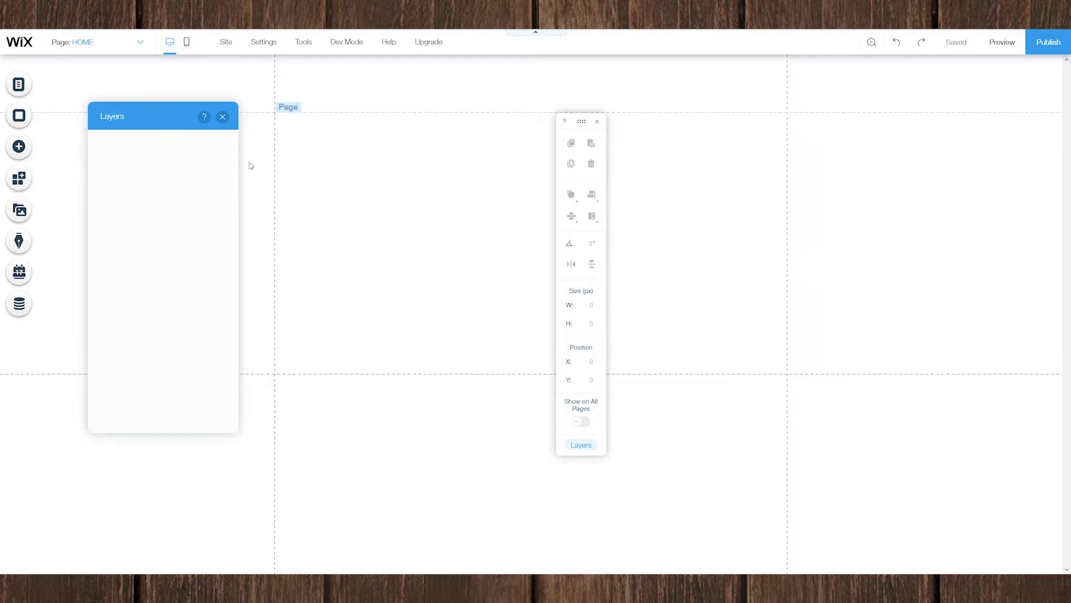
pyautogui.moveTo(203, 123); pyautogui.dragTo(409, 133)
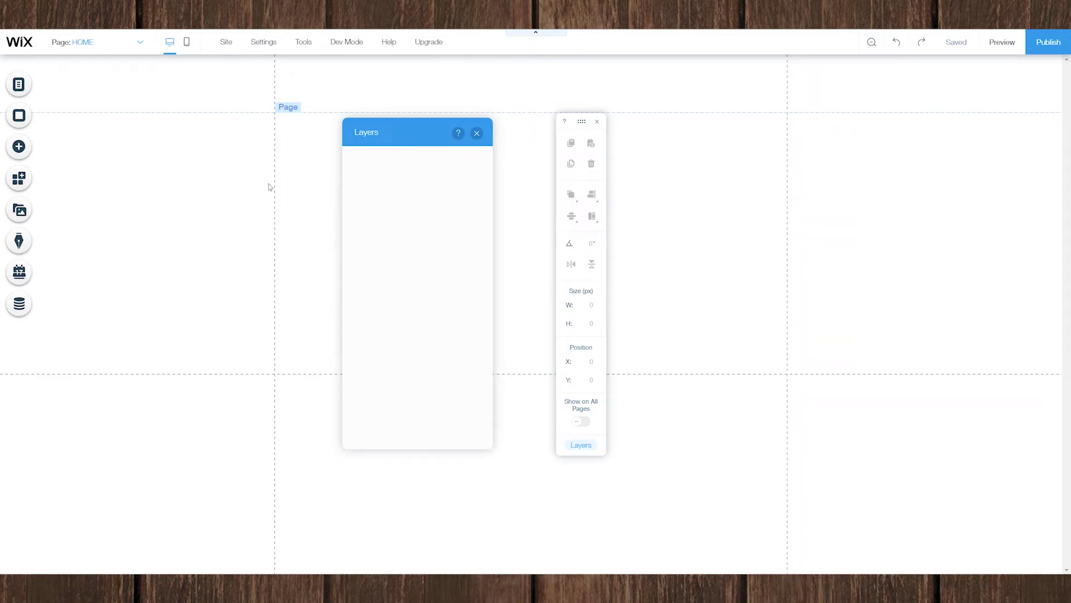
pyautogui.click(301, 184)
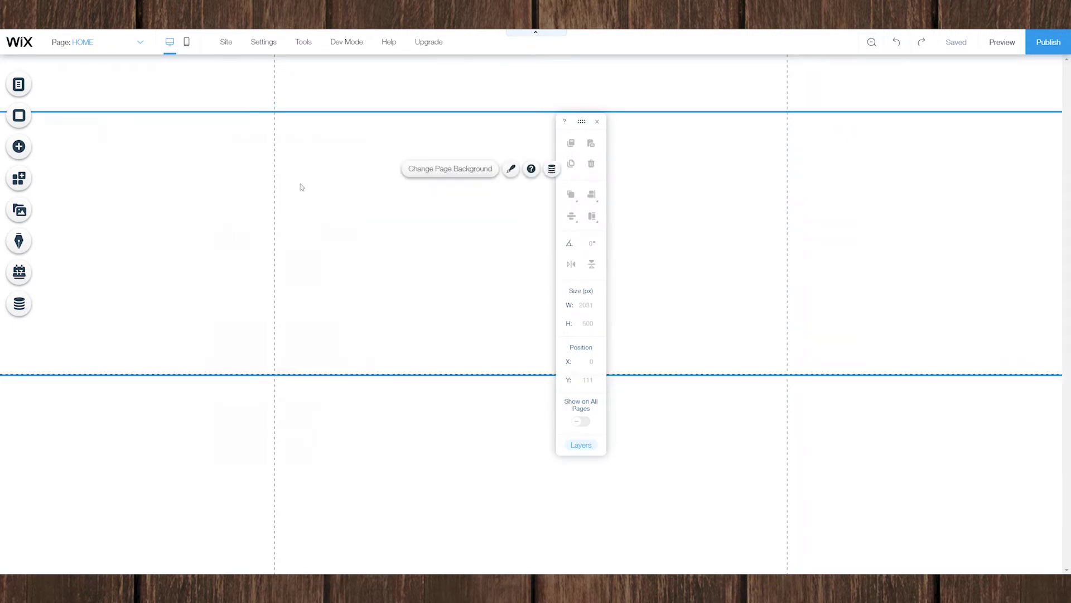
# Upload the images DAN00571, DSC09828, DSC09871, IMG_0158 to IMG_0161 and OomaBuchi from the computer to the site files
pyautogui.click(15, 146)
pyautogui.moveTo(68, 106)
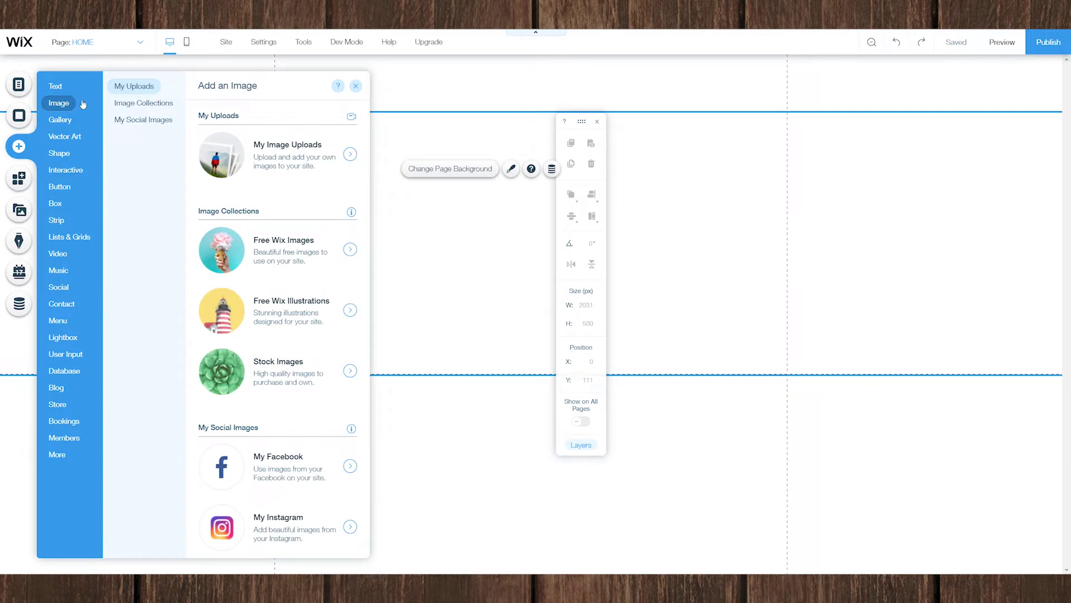
pyautogui.click(276, 169)
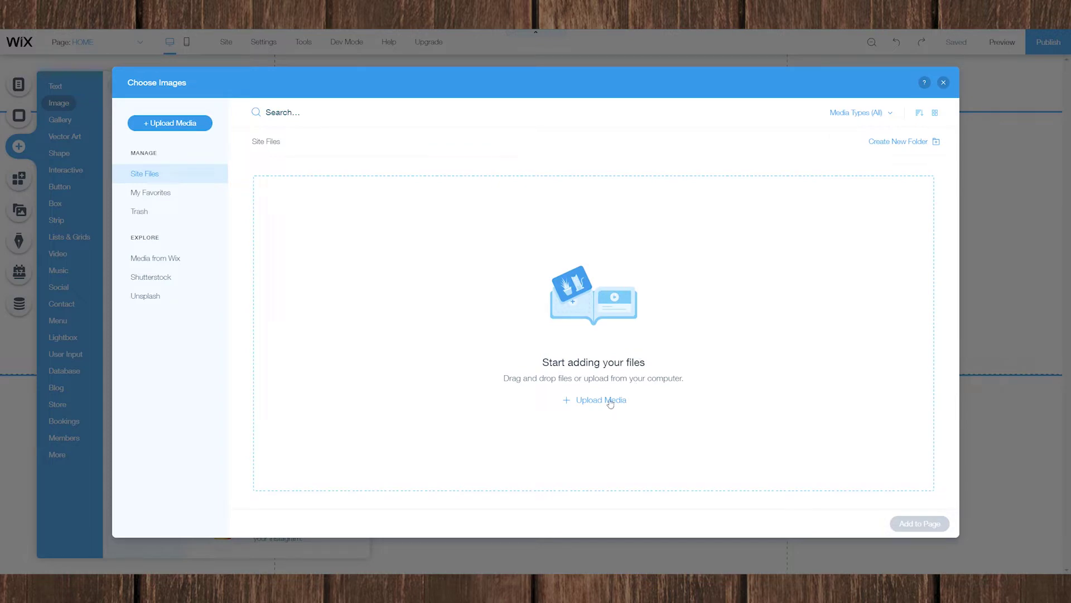
pyautogui.click(611, 401)
pyautogui.click(544, 332)
pyautogui.moveTo(523, 141); pyautogui.dragTo(188, 78)
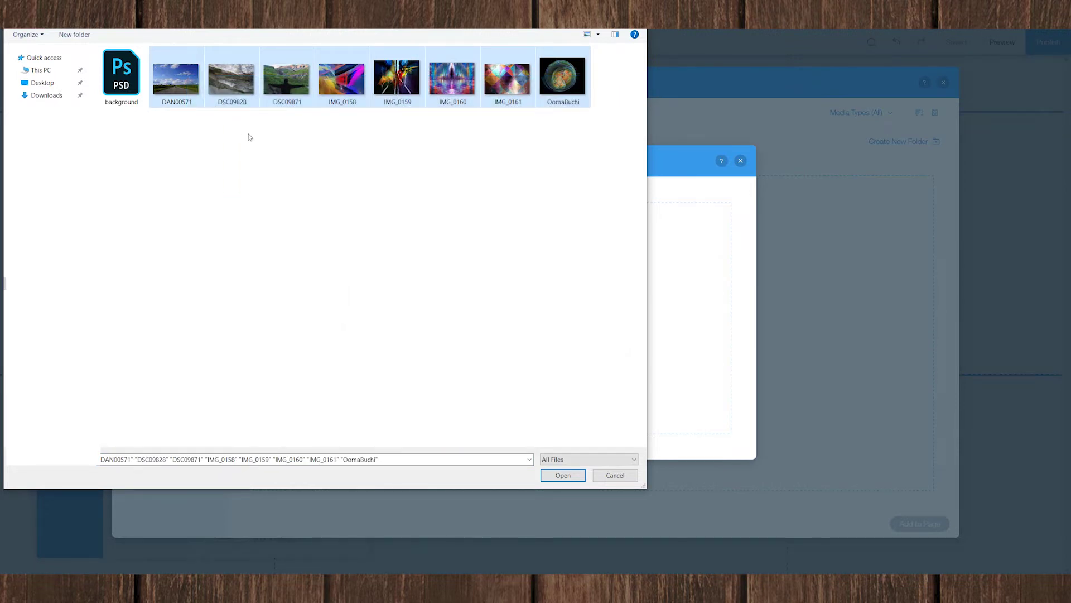
pyautogui.press('Return')
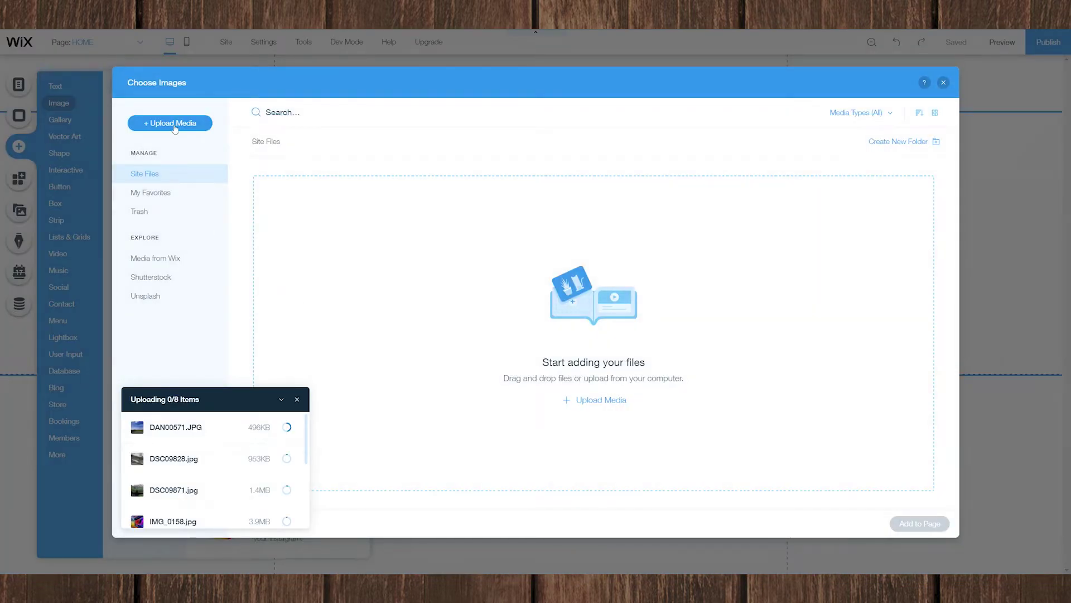
# Upload further images, including Afl.jpg, IMG_0840 - Copy2.jpg and Tú_2.png, and dismiss the upload list
pyautogui.click(172, 124)
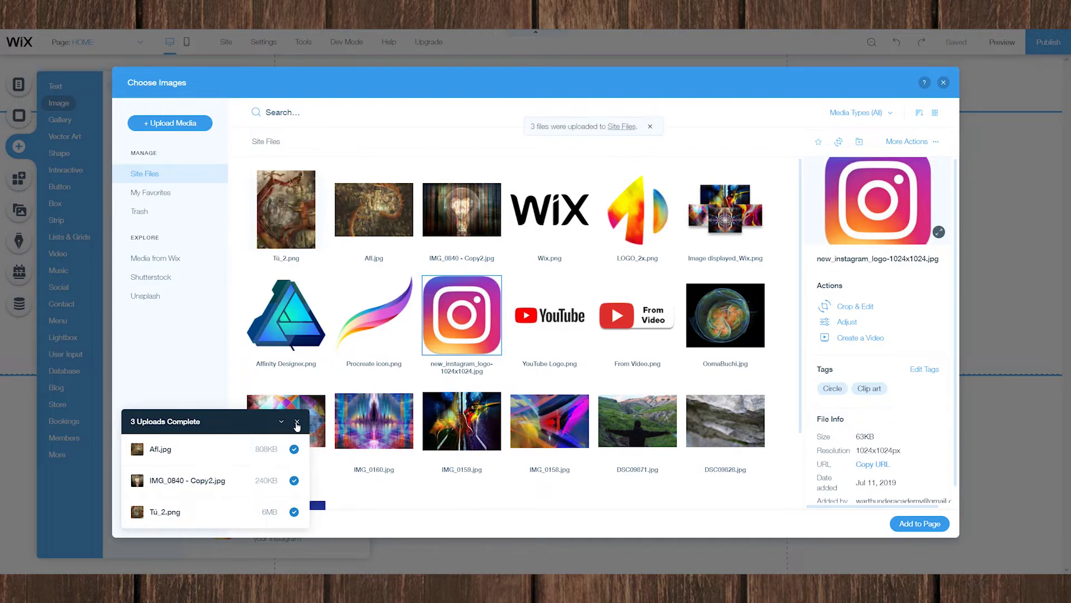
pyautogui.click(296, 423)
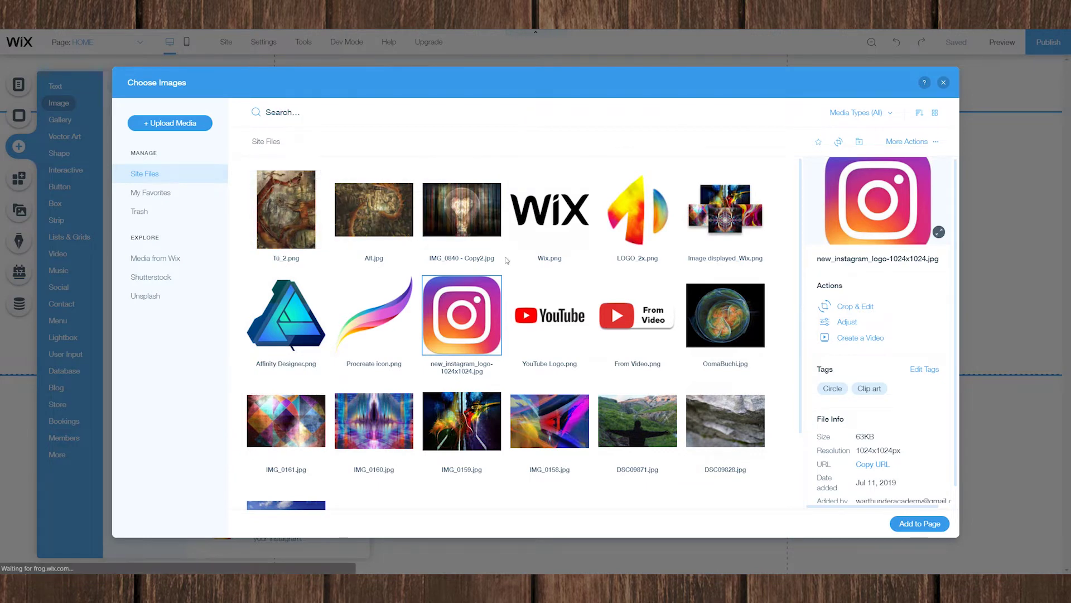
# Create a folder named Artworks in the site files
pyautogui.rightClick(507, 260)
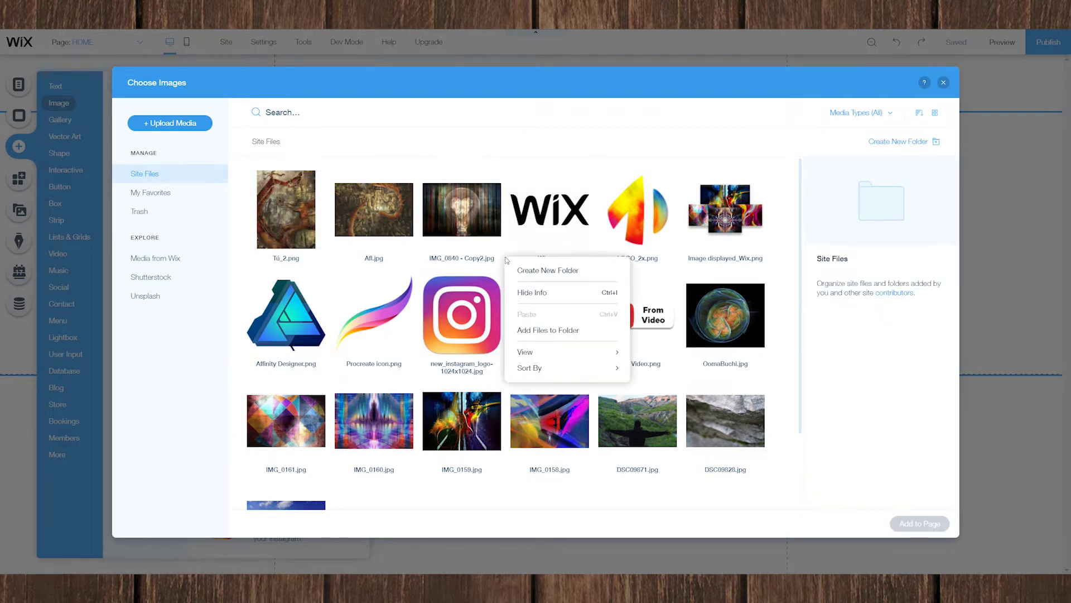
pyautogui.click(546, 271)
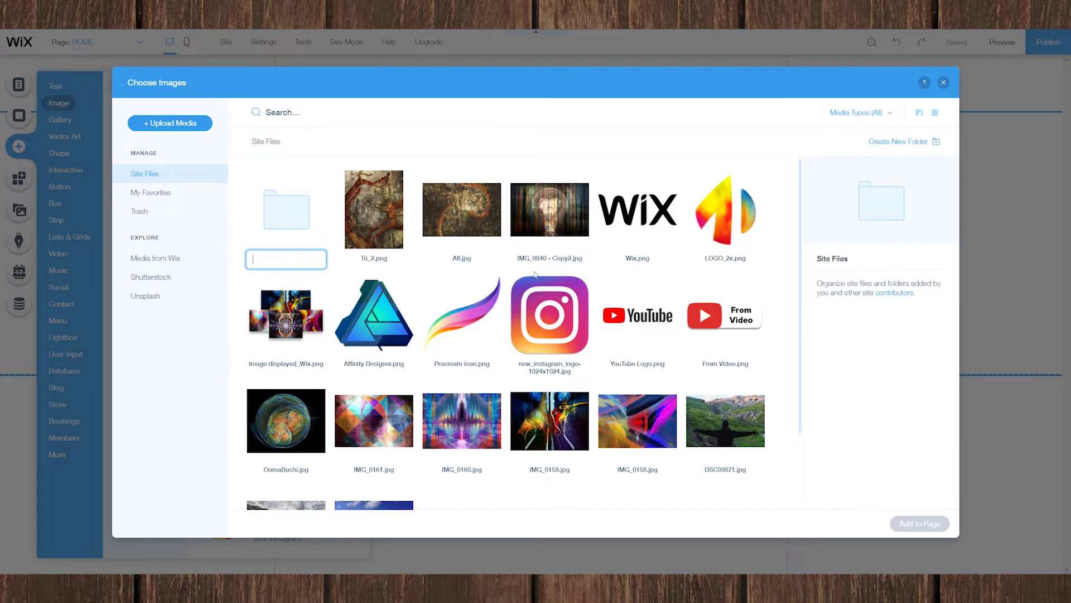
pyautogui.press('Return')
# Move Tú_2.png, Afl.jpg, IMG_0840 - Copy2.jpg, OomaBuchi.jpg and IMG_0158.jpg to IMG_0161.jpg into the Artworks folder
pyautogui.click(380, 220)
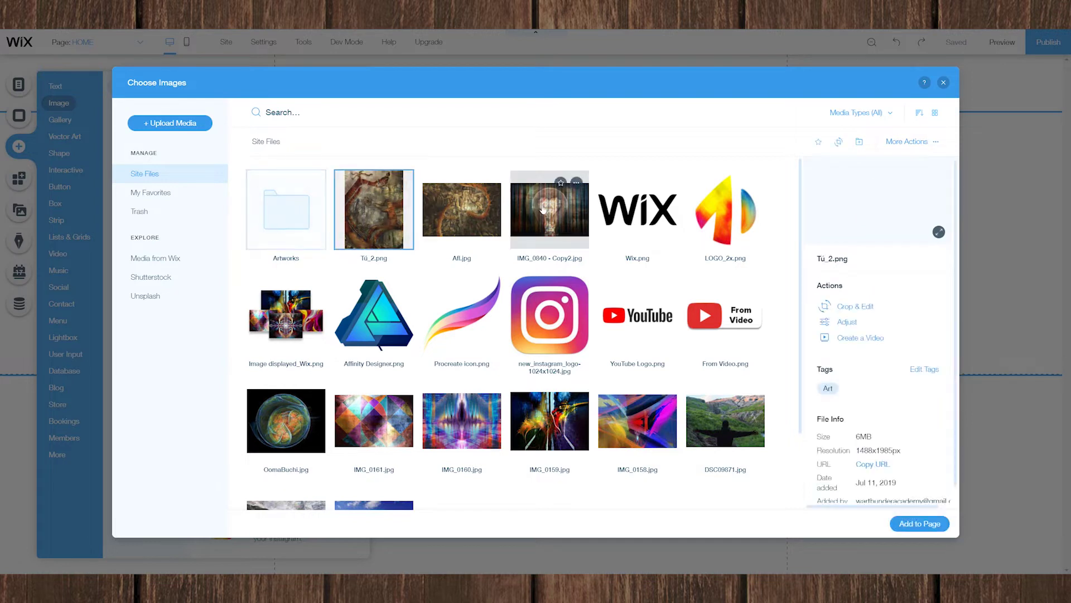
pyautogui.keyDown('shift'); pyautogui.click(545, 209); pyautogui.keyUp('shift')
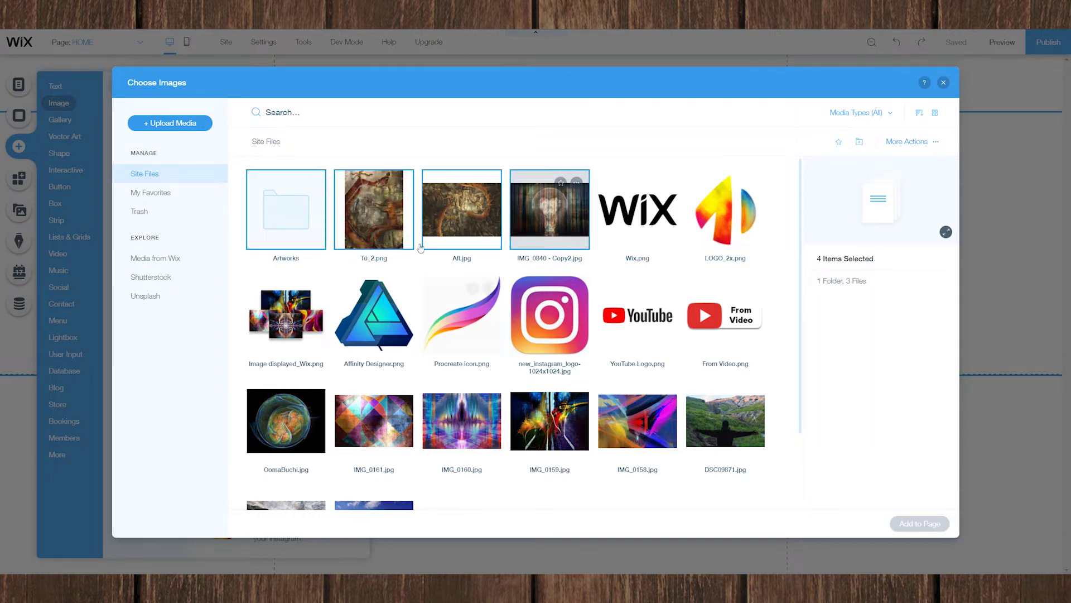
pyautogui.click(380, 215)
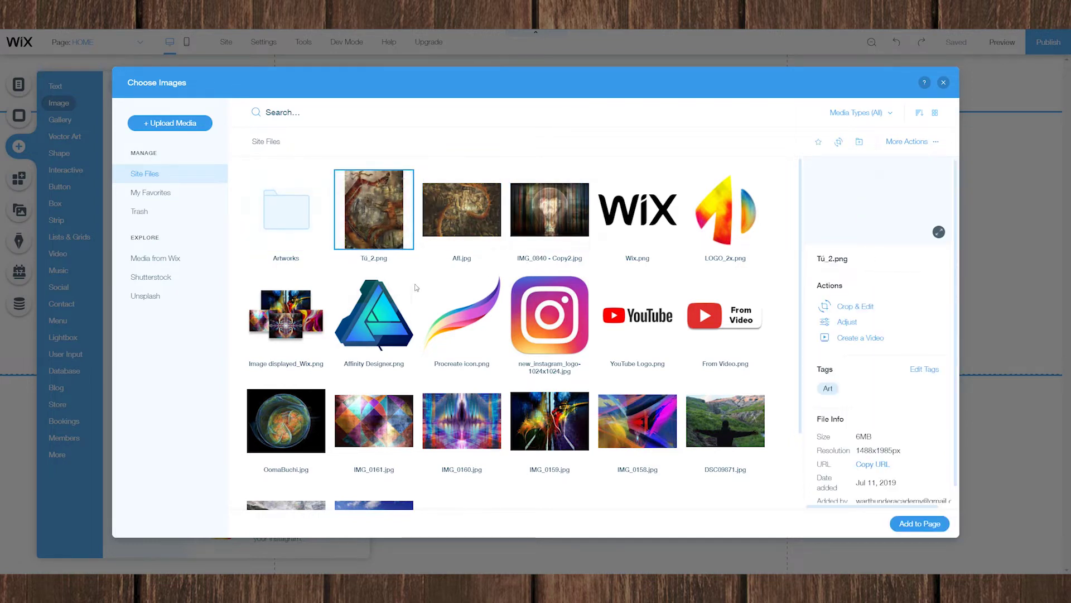
pyautogui.keyDown('shift'); pyautogui.click(565, 214); pyautogui.keyUp('shift')
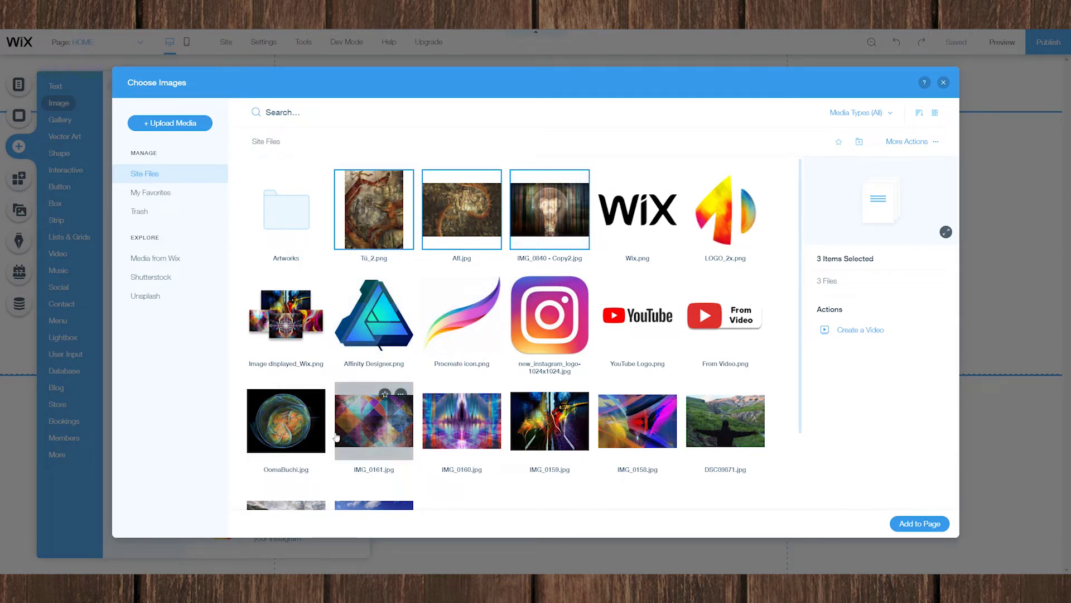
pyautogui.scroll(-1, 521, 463)
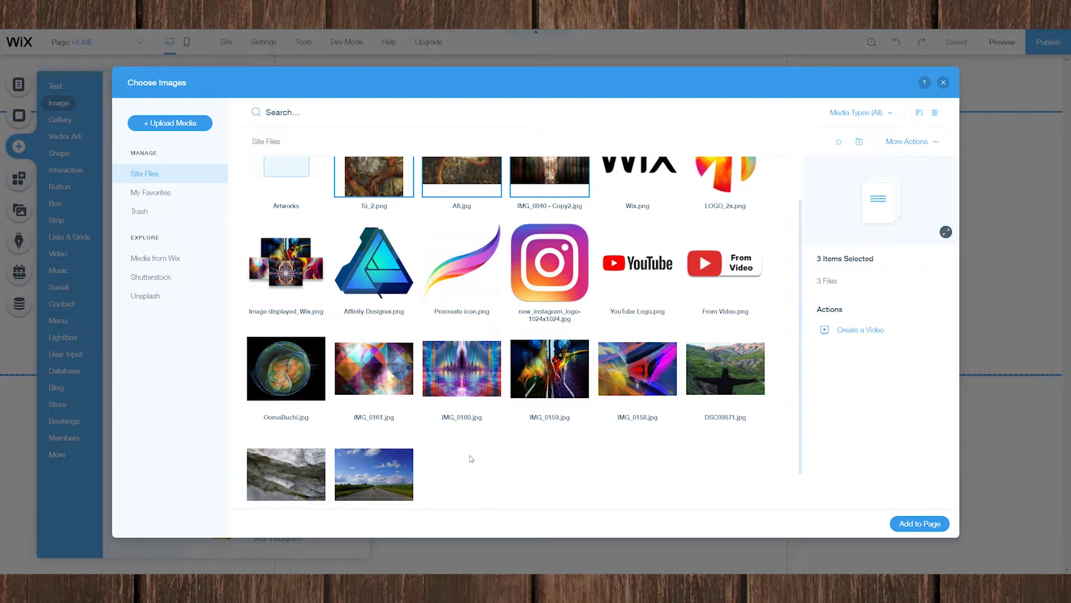
pyautogui.keyDown('ctrl'); pyautogui.click(277, 374); pyautogui.keyUp('ctrl')
pyautogui.keyDown('ctrl'); pyautogui.click(406, 389); pyautogui.keyUp('ctrl')
pyautogui.keyDown('ctrl'); pyautogui.click(454, 382); pyautogui.keyUp('ctrl')
pyautogui.keyDown('ctrl'); pyautogui.click(550, 374); pyautogui.keyUp('ctrl')
pyautogui.keyDown('ctrl'); pyautogui.click(637, 374); pyautogui.keyUp('ctrl')
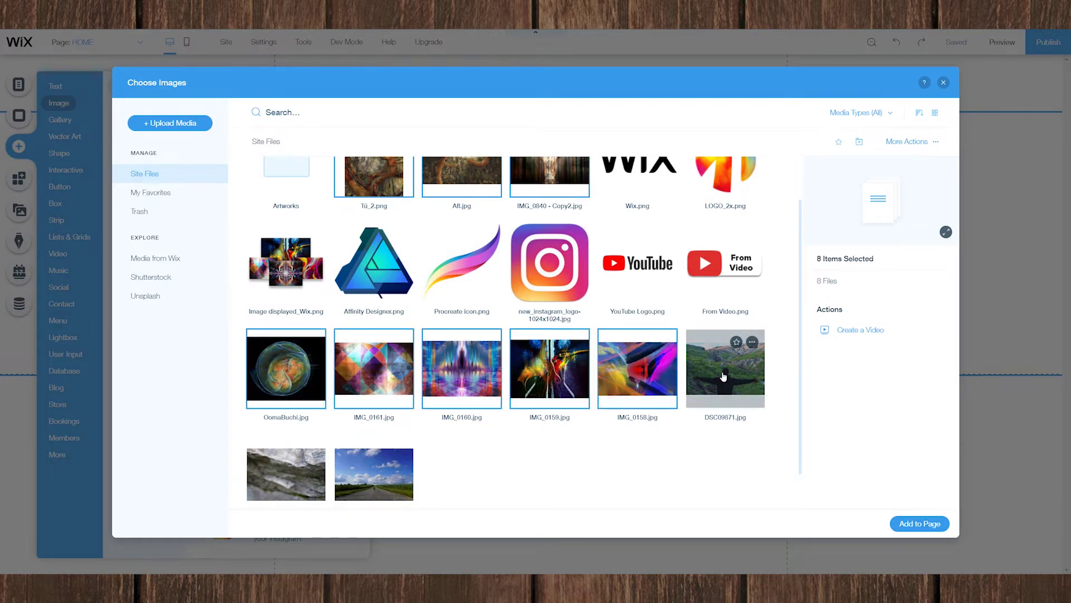
pyautogui.scroll(1, 510, 454)
pyautogui.moveTo(486, 424); pyautogui.dragTo(300, 218)
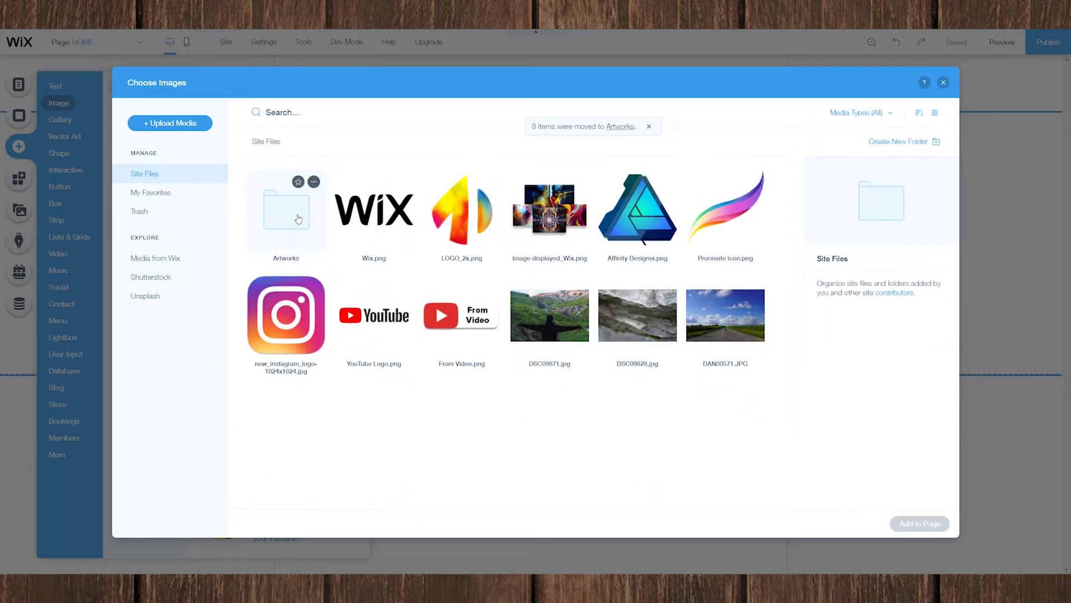
# Create a folder named Logos in the site files
pyautogui.rightClick(454, 416)
pyautogui.click(504, 429)
pyautogui.write('Logos')
pyautogui.press('Return')
# Move the Wix, LOGO_2x, Affinity Designer, Procreate, Instagram and YouTube logo images into the Logos folder
pyautogui.click(462, 210)
pyautogui.keyDown('ctrl'); pyautogui.click(550, 210); pyautogui.keyUp('ctrl')
pyautogui.keyDown('ctrl'); pyautogui.click(726, 211); pyautogui.keyUp('ctrl')
pyautogui.keyDown('ctrl'); pyautogui.click(462, 316); pyautogui.keyUp('ctrl')
pyautogui.moveTo(374, 316); pyautogui.dragTo(286, 215)
# Create a folder named Photos in the site files
pyautogui.rightClick(447, 317)
pyautogui.click(506, 333)
pyautogui.write('Photos')
pyautogui.press('Return')
# Move DSC09871.jpg, DSC09828.jpg and DAN00571.JPG into the Photos folder
pyautogui.click(726, 212)
pyautogui.keyDown('ctrl'); pyautogui.click(286, 316); pyautogui.keyUp('ctrl')
pyautogui.keyDown('ctrl'); pyautogui.click(374, 315); pyautogui.keyUp('ctrl')
pyautogui.moveTo(374, 315); pyautogui.dragTo(287, 215)
# Add LOGO_2x.png from the Logos folder to the page
pyautogui.doubleClick(375, 219)
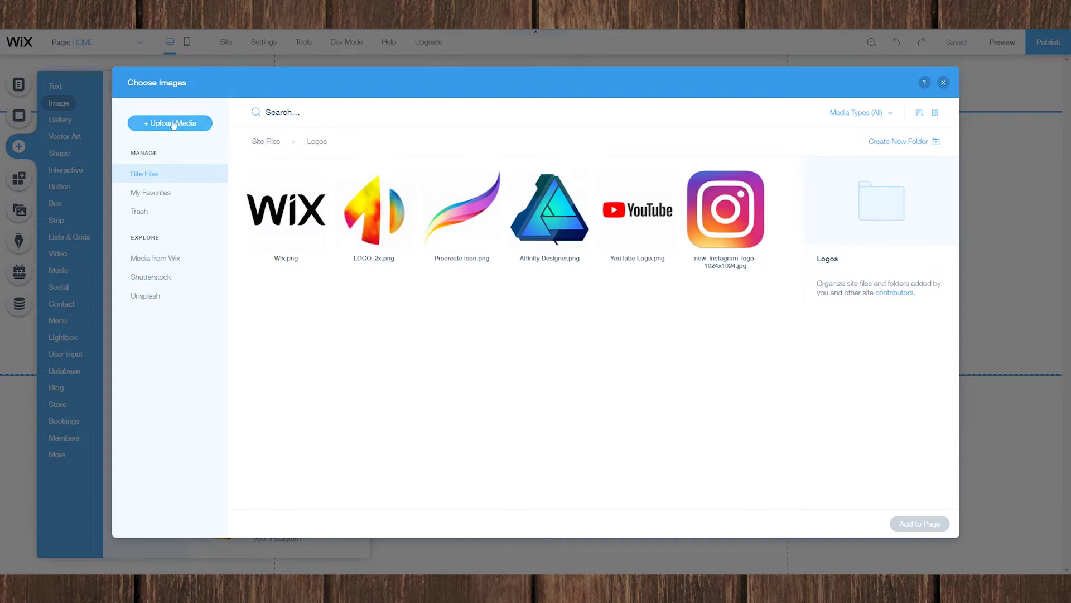
pyautogui.click(265, 142)
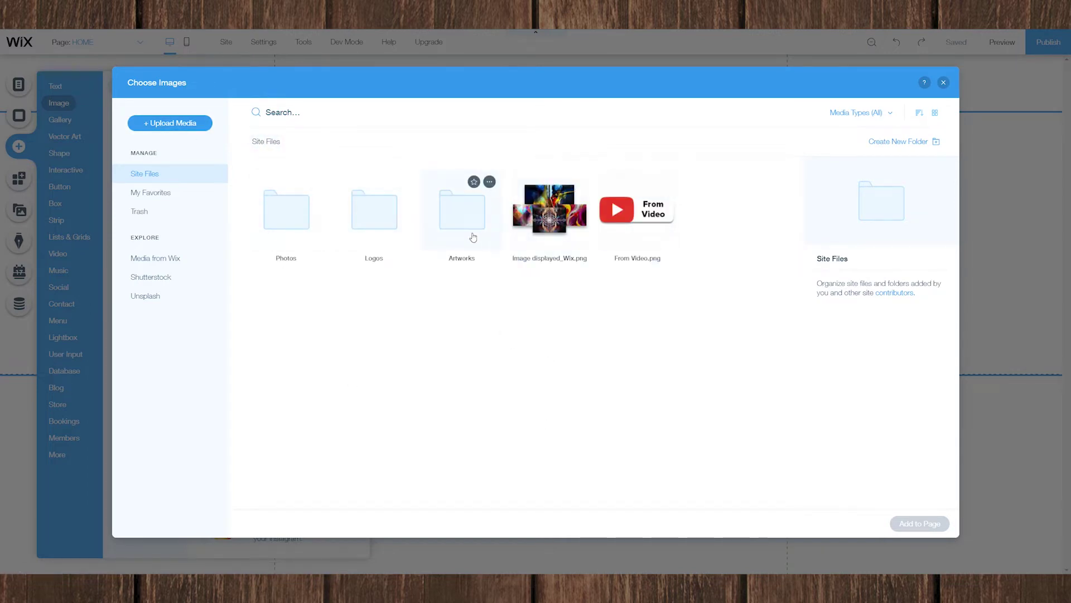
pyautogui.click(378, 208)
pyautogui.doubleClick(378, 209)
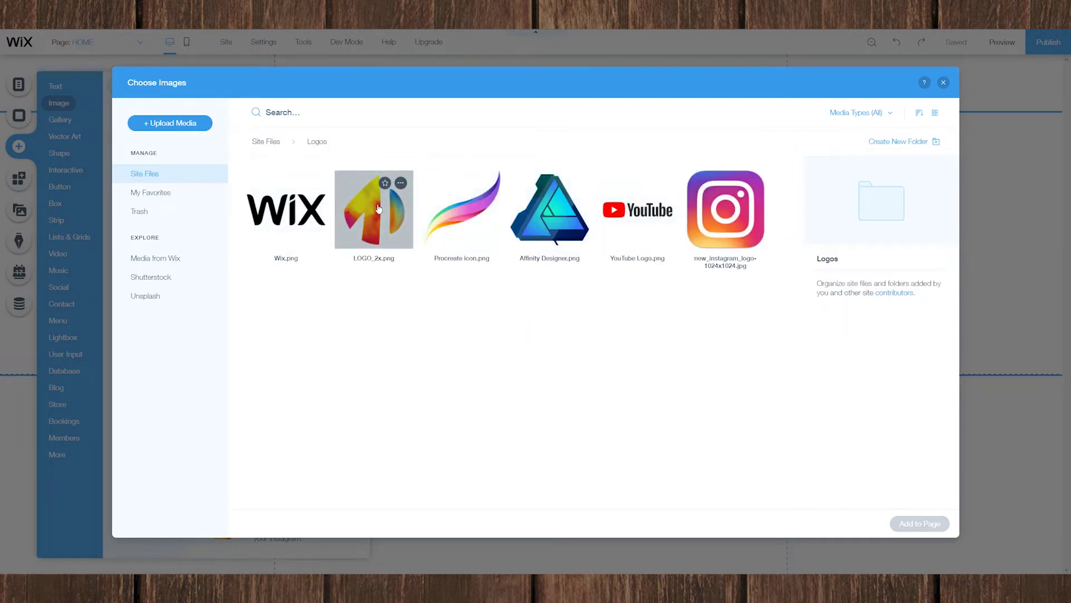
pyautogui.click(367, 224)
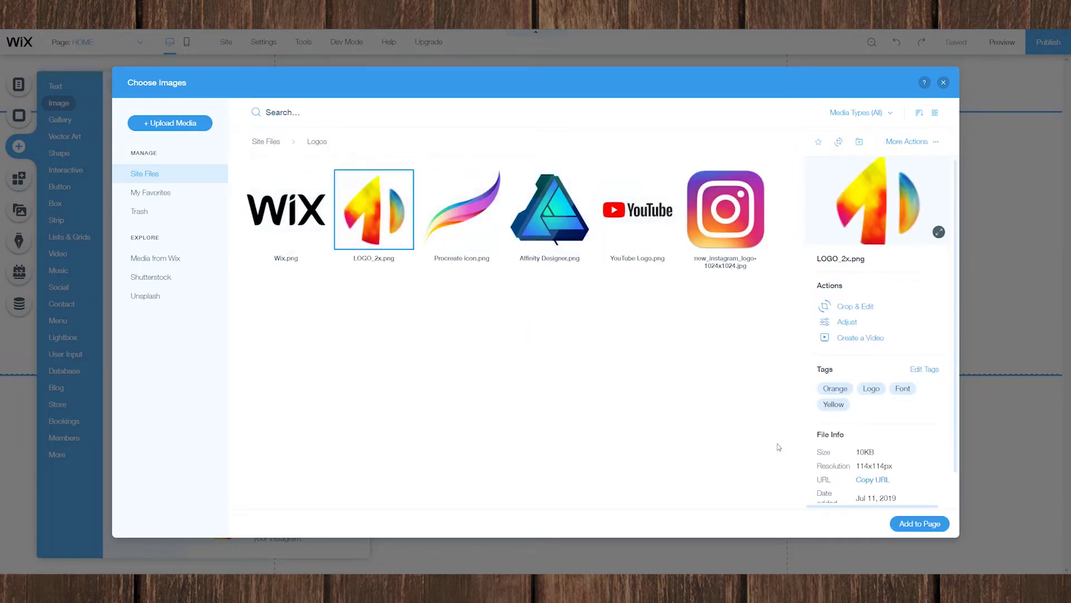
pyautogui.click(919, 524)
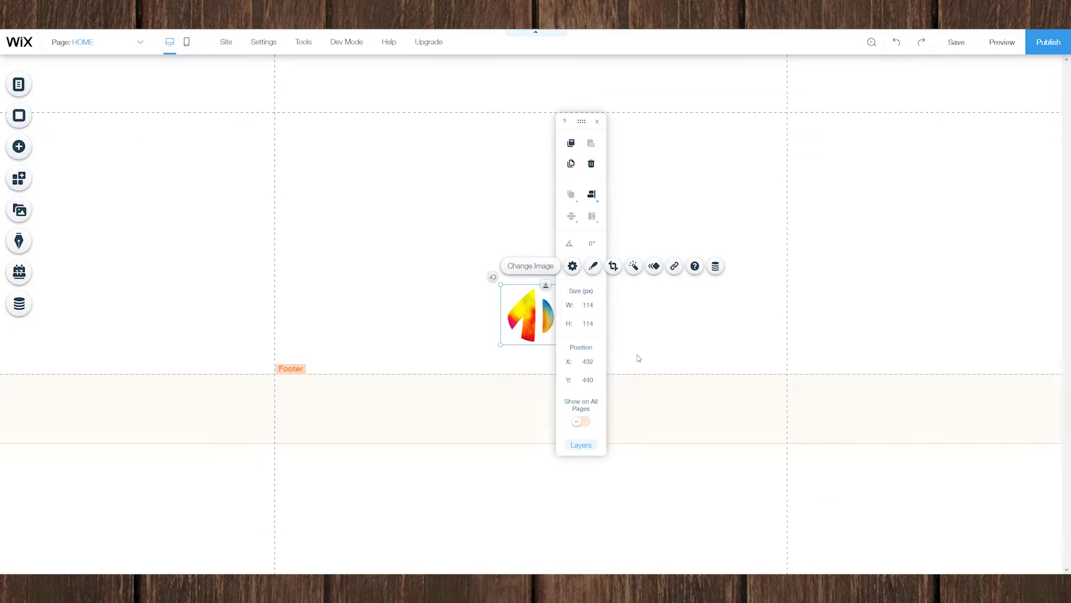
# Shrink the logo to about 38 by 42 px, place it in the header at about X 30, Y 34, and show its layer
pyautogui.moveTo(528, 313); pyautogui.dragTo(400, 176)
pyautogui.moveTo(436, 211); pyautogui.dragTo(300, 85)
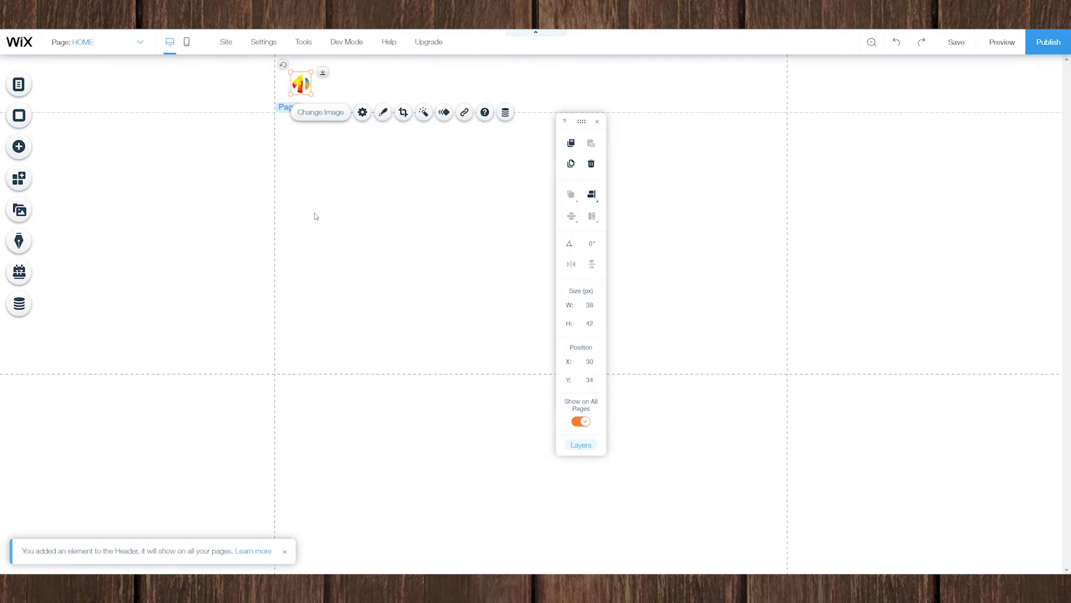
pyautogui.click(581, 445)
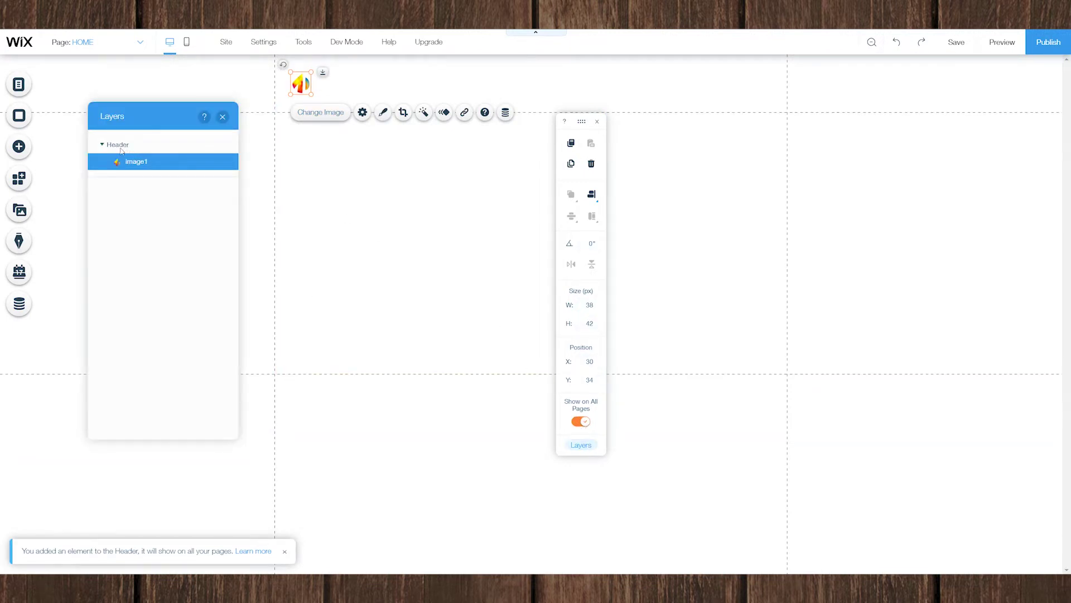
# Move the logo into the page body to check its layer, and return it to the header at about X 8, Y 27
pyautogui.moveTo(300, 84); pyautogui.dragTo(323, 187)
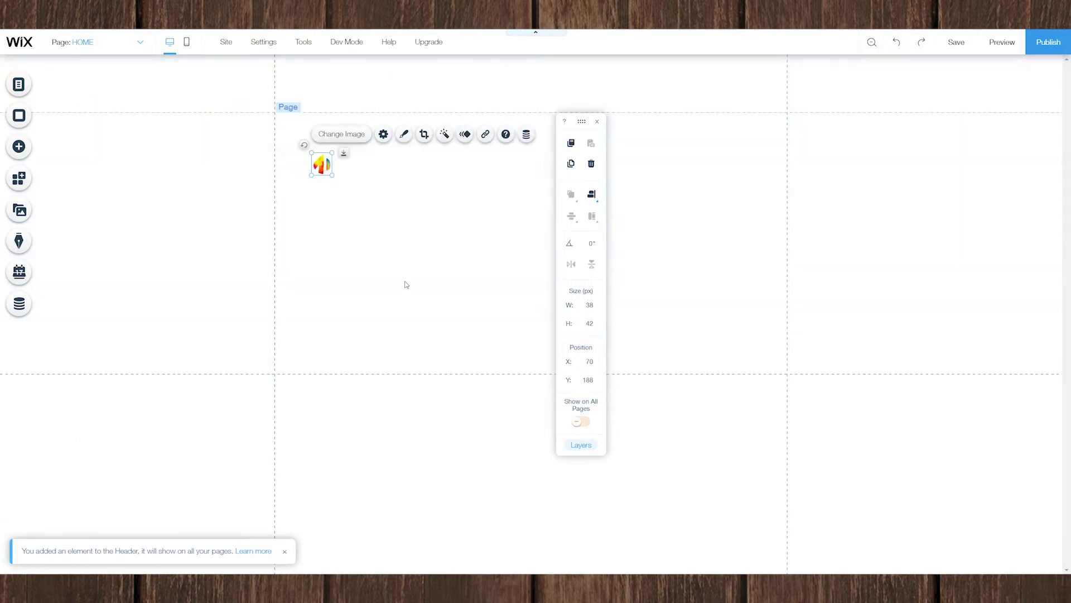
pyautogui.click(581, 445)
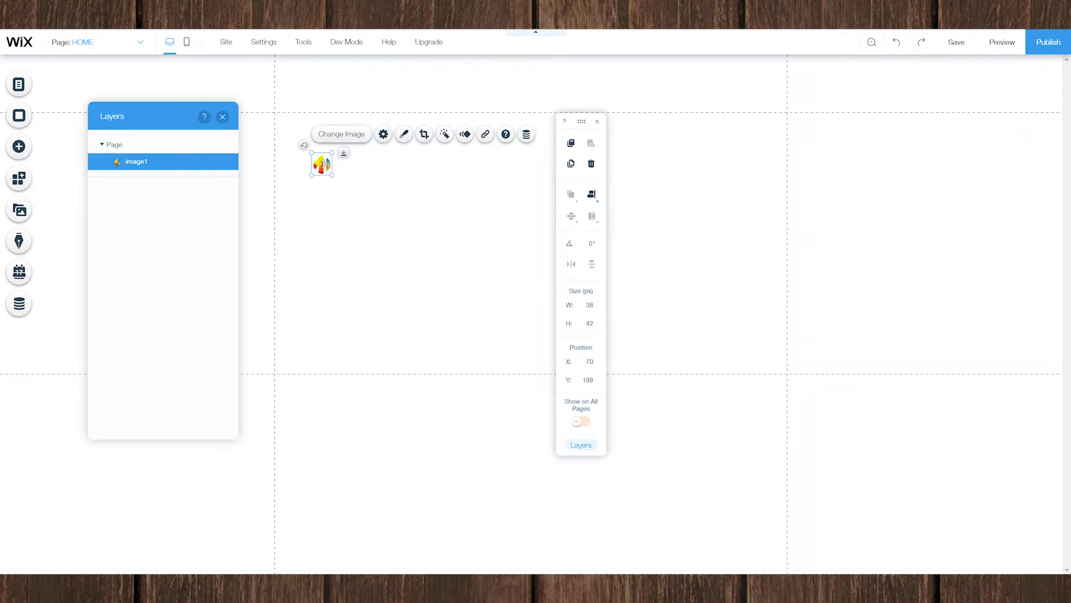
pyautogui.click(347, 180)
pyautogui.click(322, 164)
pyautogui.moveTo(323, 164); pyautogui.dragTo(292, 80)
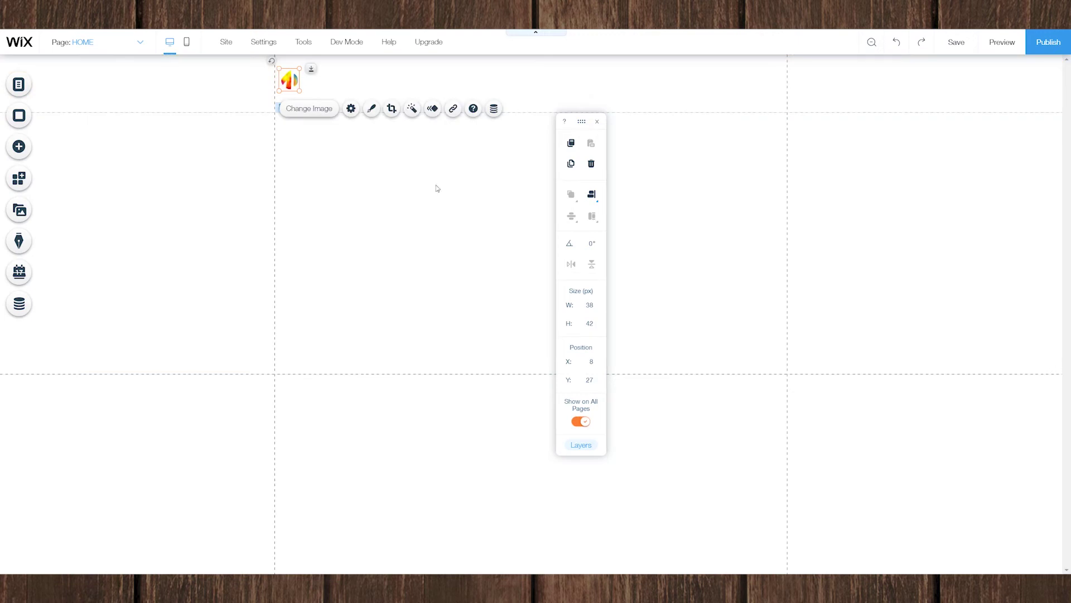
# Move the logo up in the header to about X 5, Y 13 and reduce the header's height to 60 px
pyautogui.click(495, 95)
pyautogui.moveTo(581, 122); pyautogui.dragTo(1008, 127)
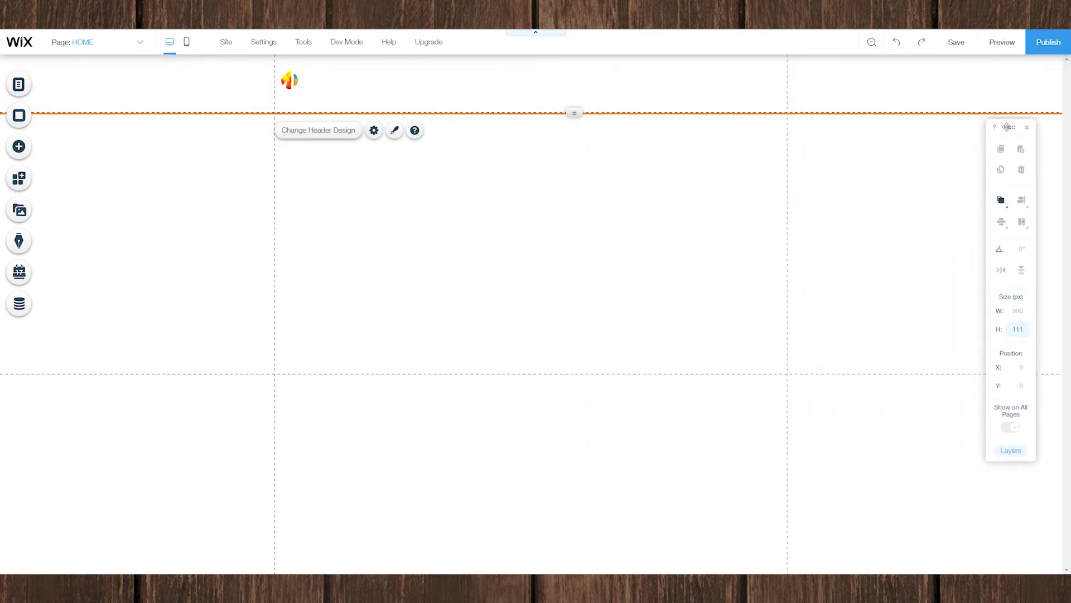
pyautogui.click(1015, 331)
pyautogui.write('69')
pyautogui.press('Return')
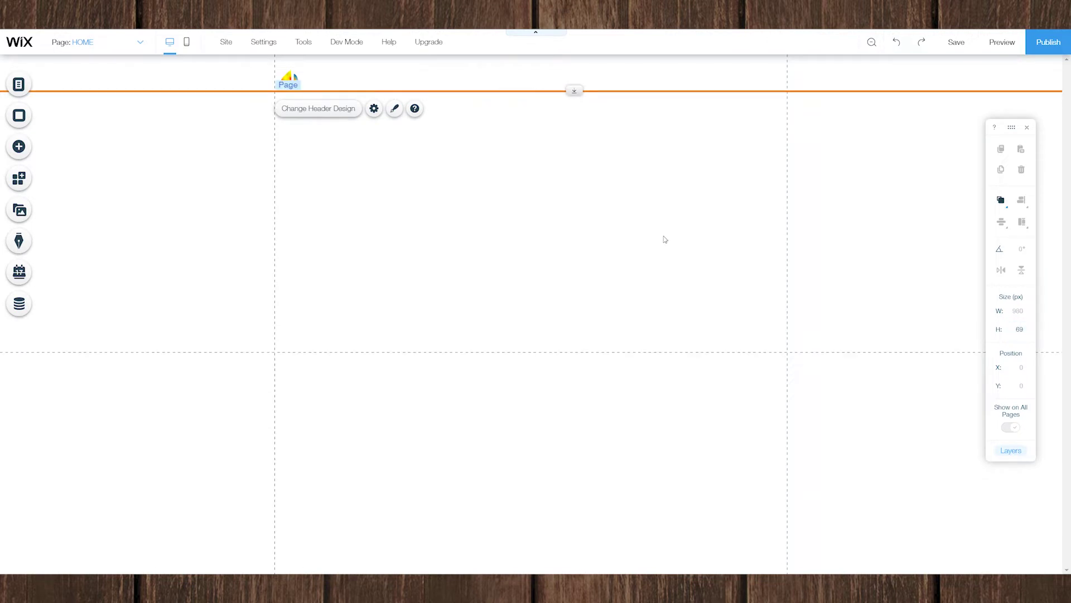
pyautogui.moveTo(296, 76); pyautogui.dragTo(294, 66)
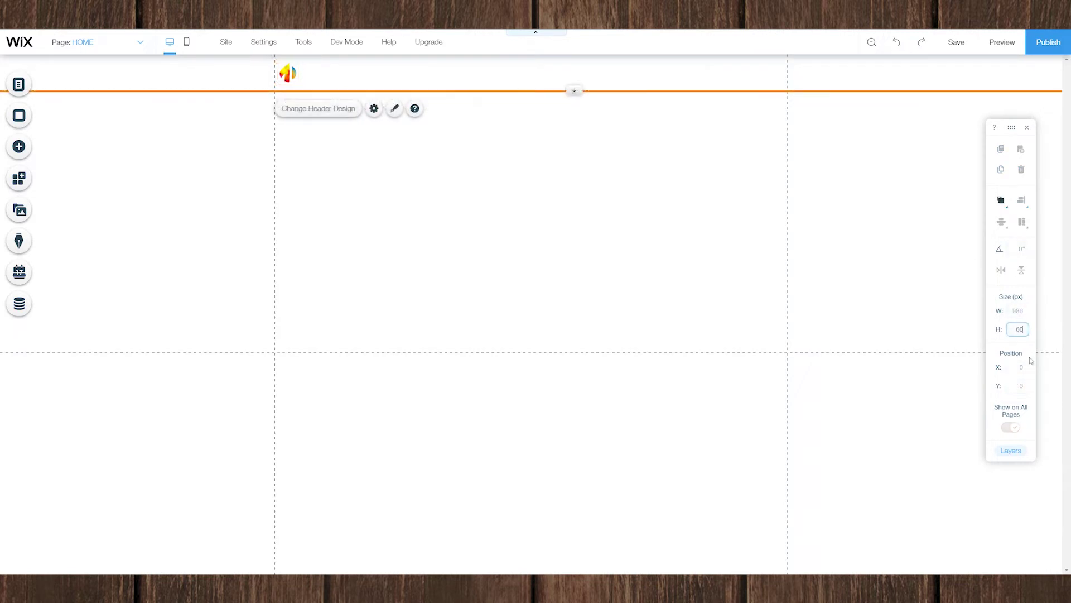
pyautogui.press('Return')
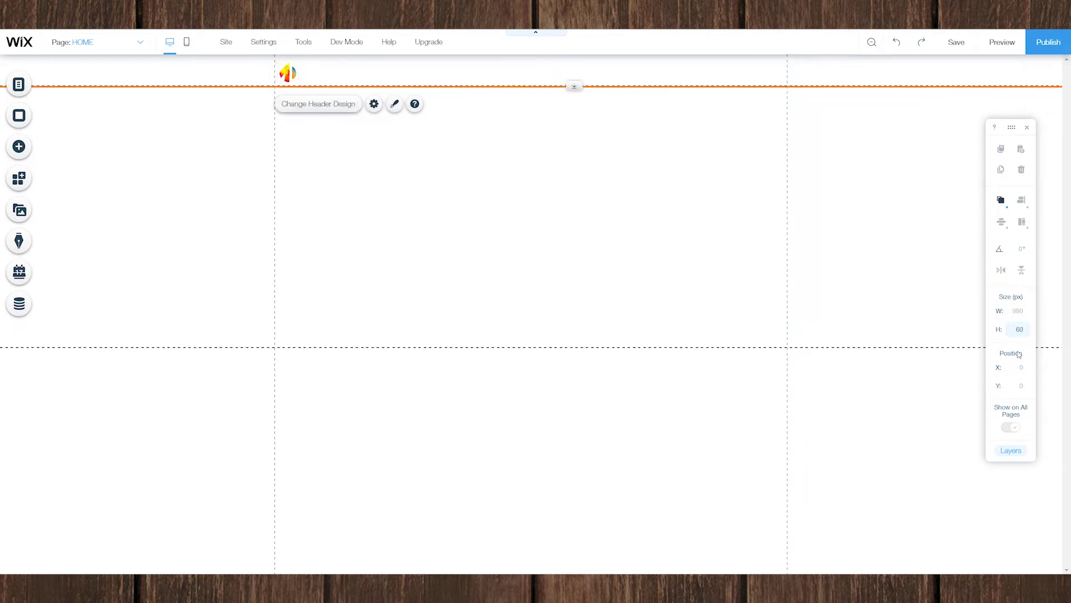
# Center the logo vertically in the header and align it with the left gridline at X 0, Y 9
pyautogui.click(289, 73)
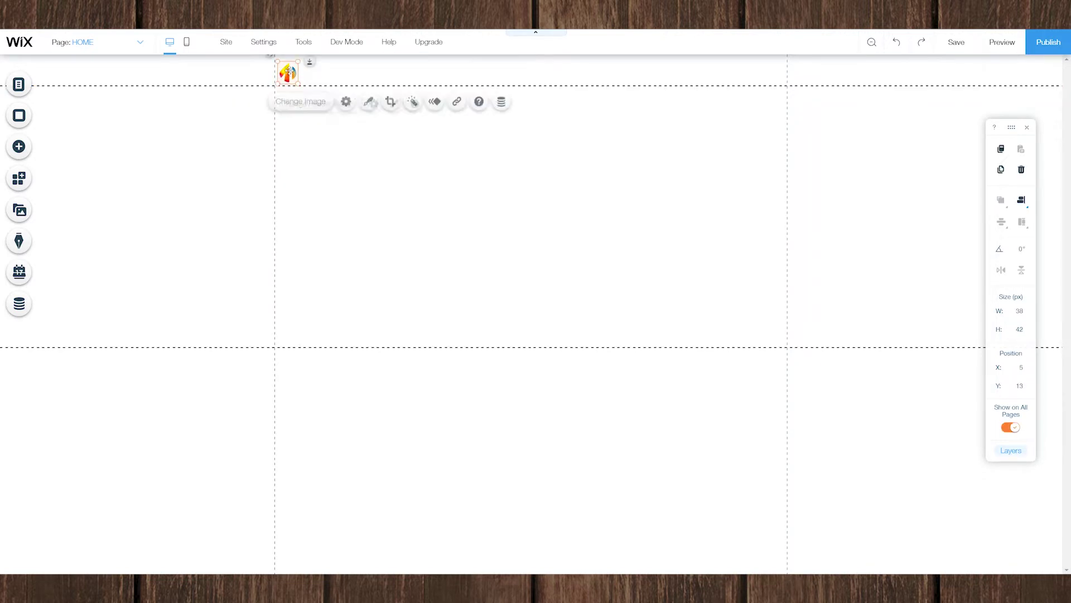
pyautogui.moveTo(287, 71); pyautogui.dragTo(286, 67)
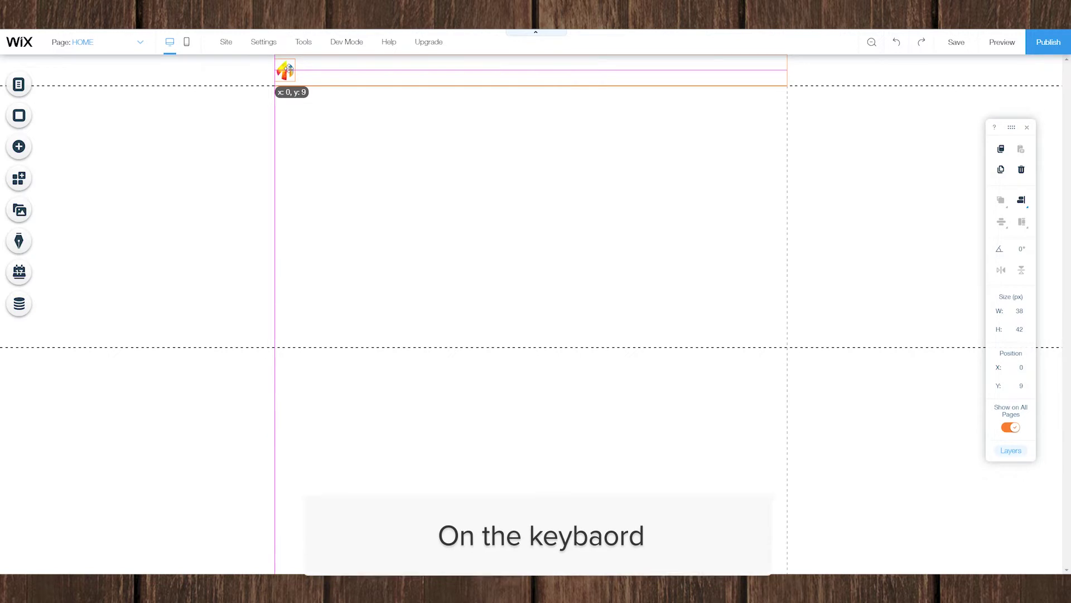
pyautogui.moveTo(289, 68); pyautogui.dragTo(289, 68)
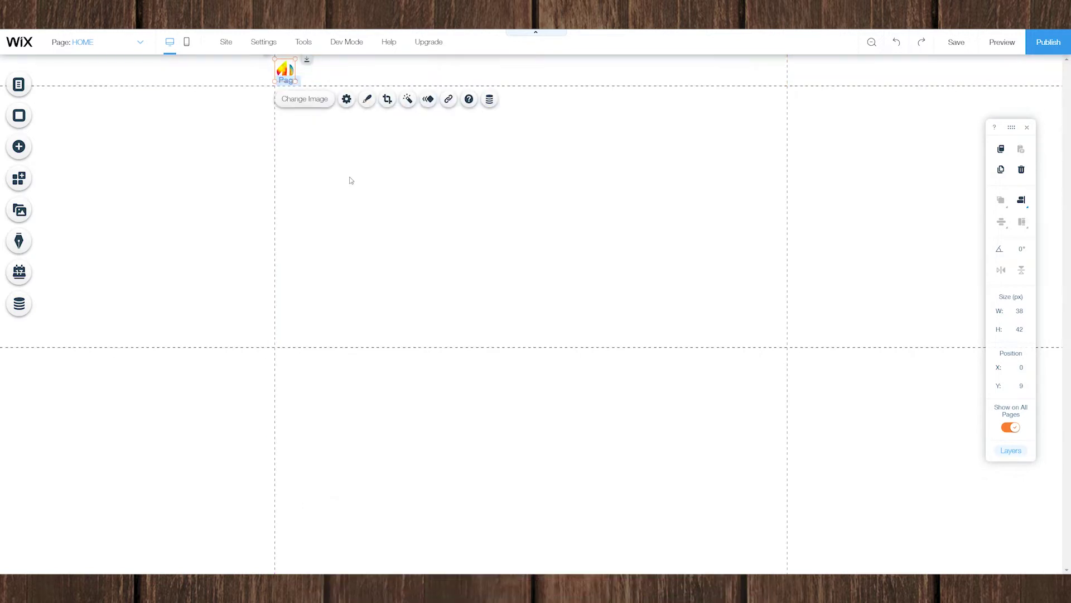
# Nudge the logo sideways in 1 px and 10 px increments until it sits at X 14, Y 9
pyautogui.press('Left')
pyautogui.press('Left')
pyautogui.press('Left')
pyautogui.press('Left')
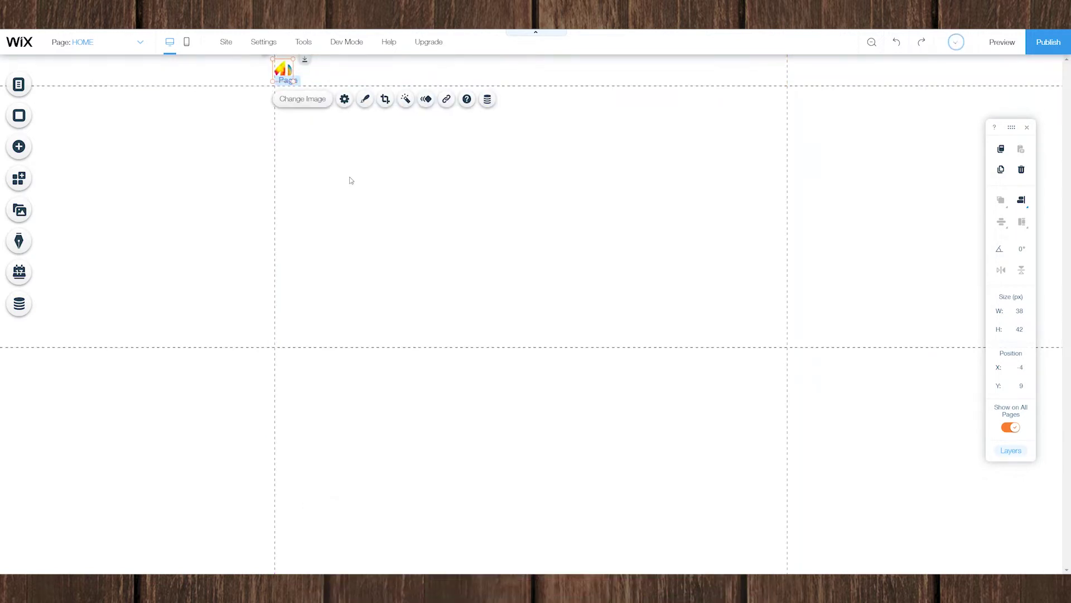
pyautogui.hotkey('shift', 'Right')
pyautogui.hotkey('shift', 'Right')
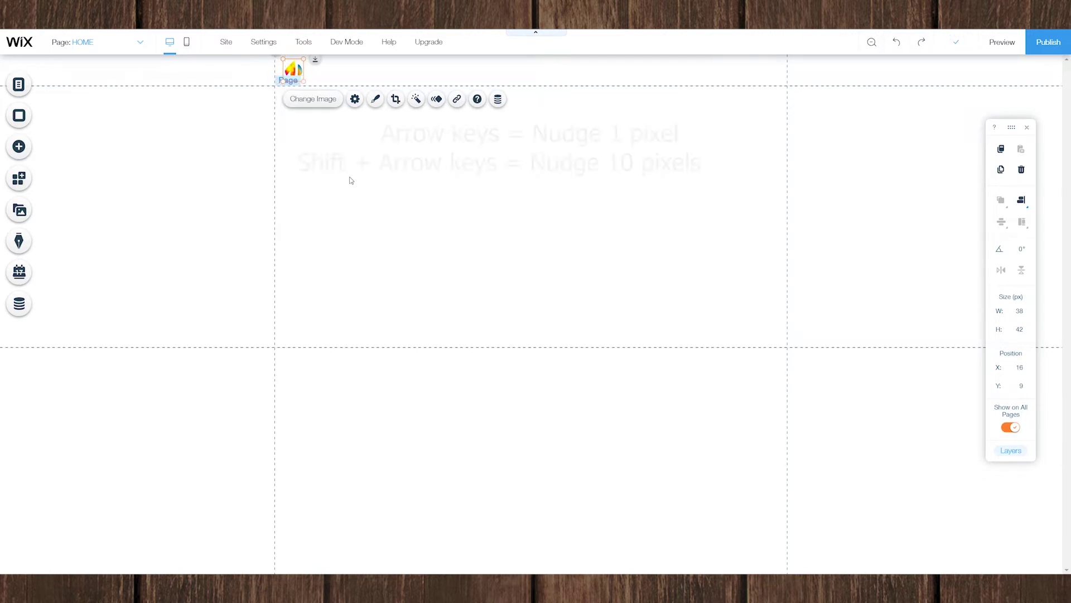
pyautogui.hotkey('shift', 'Left')
pyautogui.hotkey('shift', 'Left')
pyautogui.hotkey('shift', 'Right')
pyautogui.hotkey('shift', 'Right')
pyautogui.press('Left')
pyautogui.press('Left')
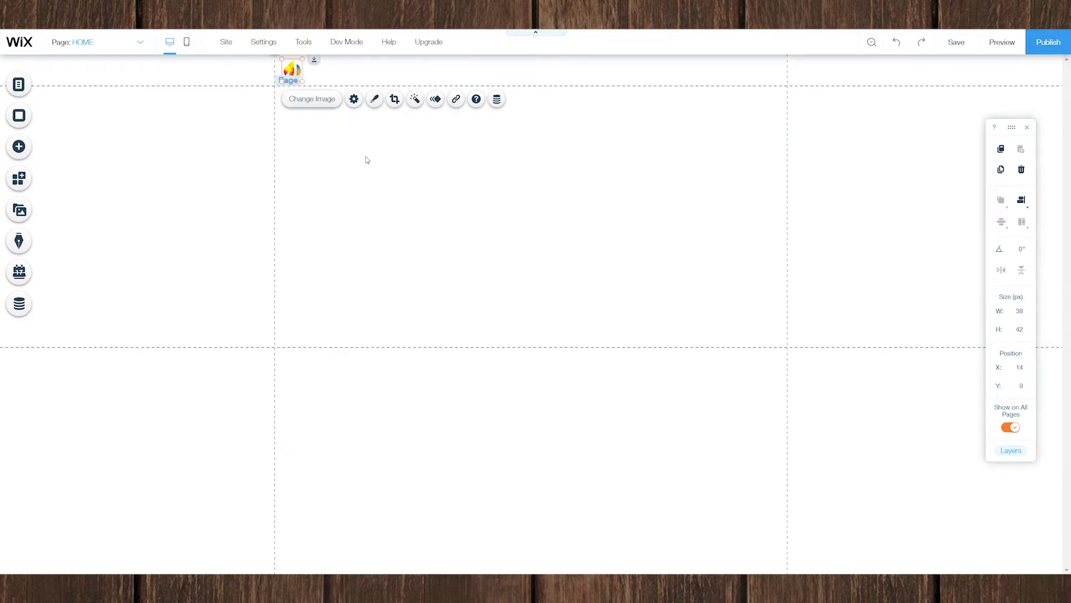
pyautogui.click(366, 160)
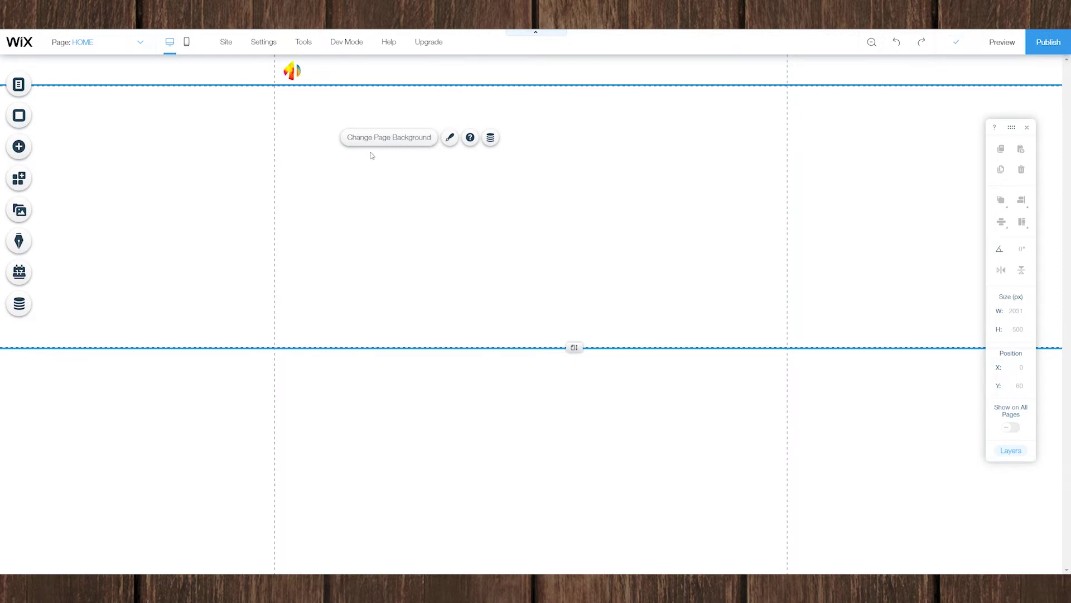
# Browse the Media from Wix and Shutterstock collections for page background images
pyautogui.click(20, 116)
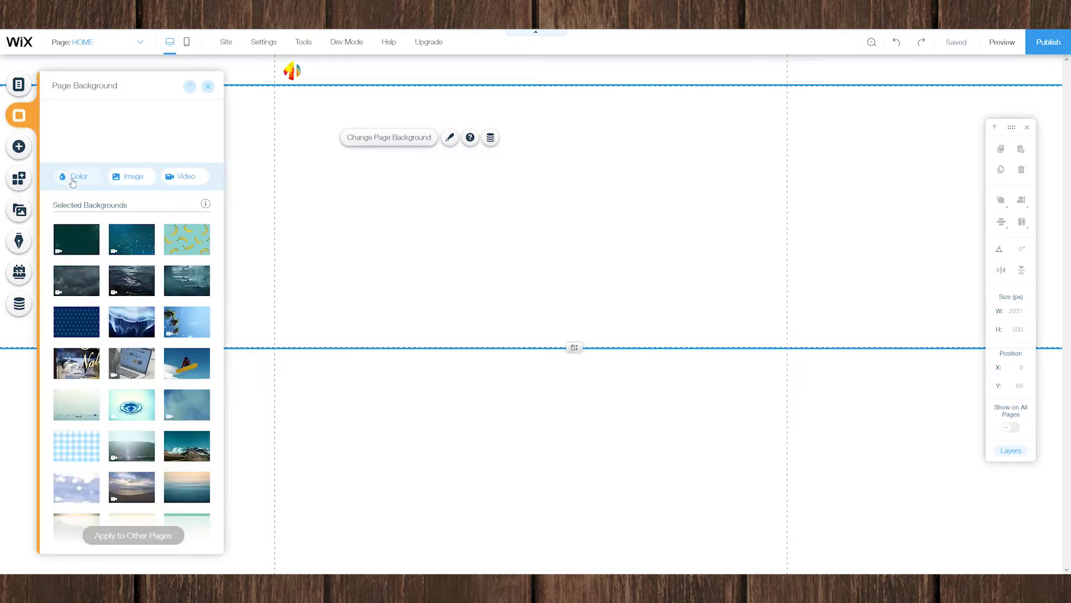
pyautogui.moveTo(118, 246)
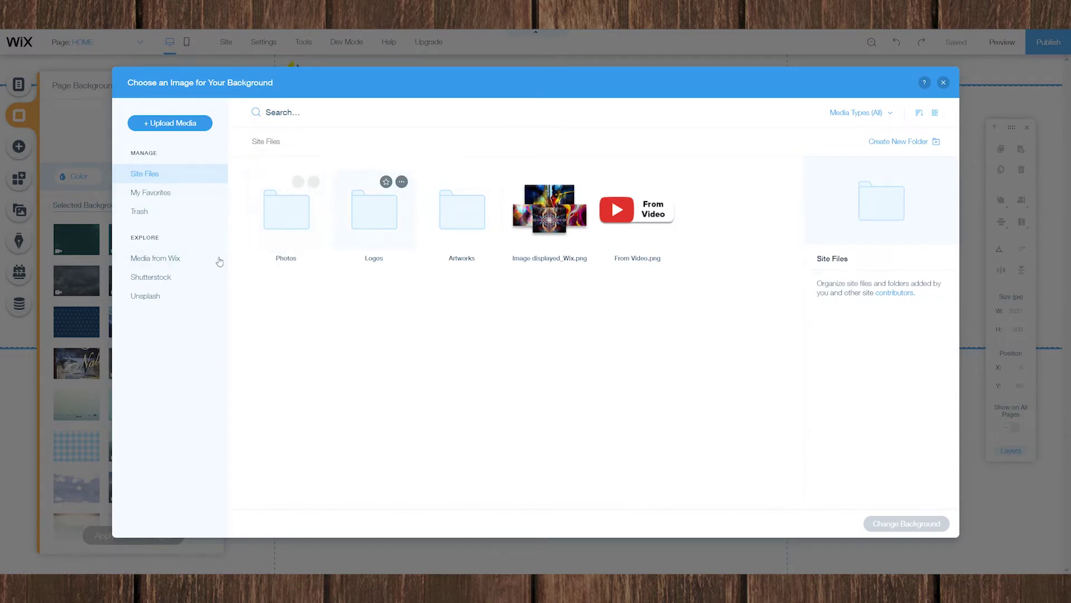
pyautogui.click(162, 260)
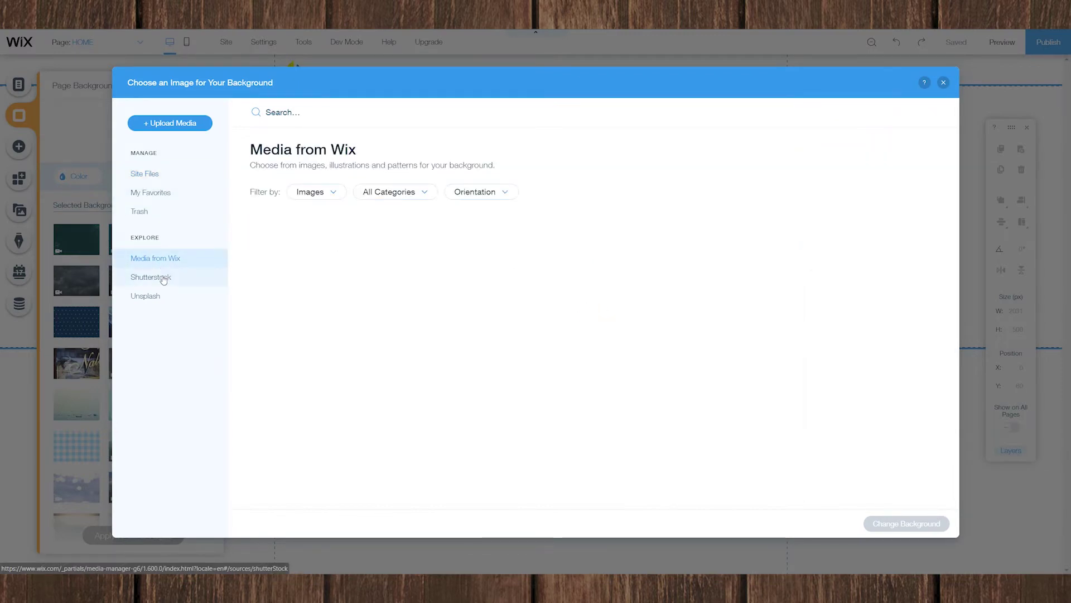
pyautogui.scroll(-1, 538, 417)
pyautogui.scroll(-10, 537, 416)
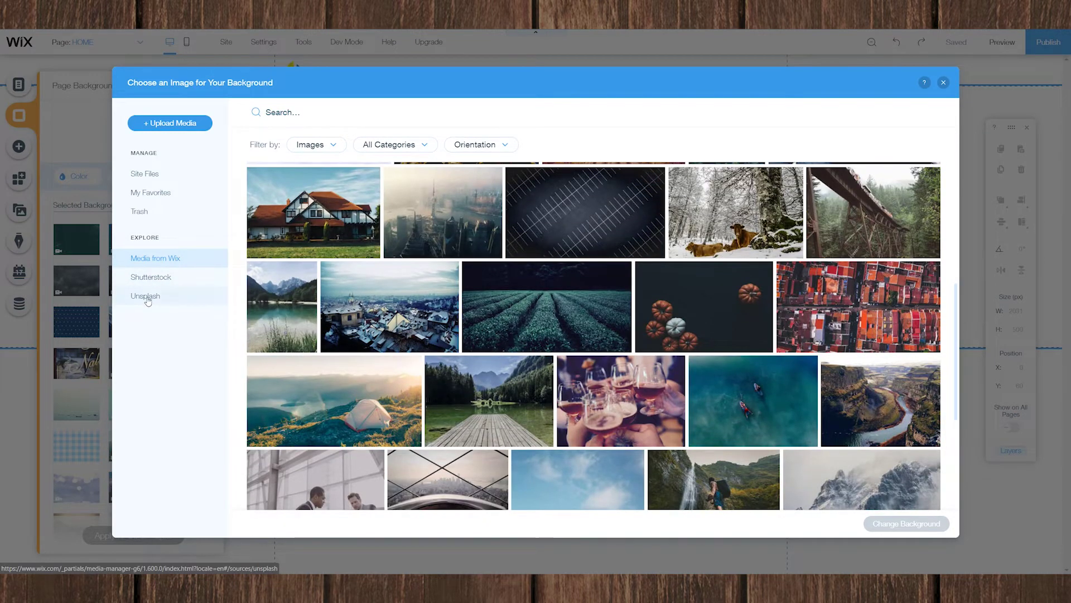
pyautogui.click(147, 278)
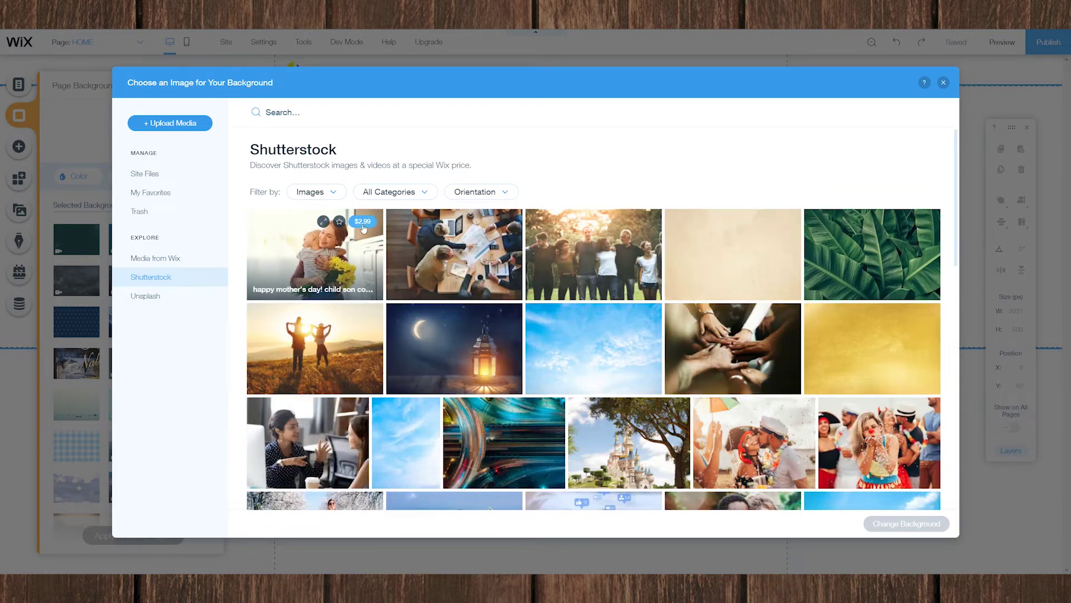
pyautogui.click(943, 84)
# Add the custom color #F8F8F8 and apply it as the HOME page background
pyautogui.click(79, 177)
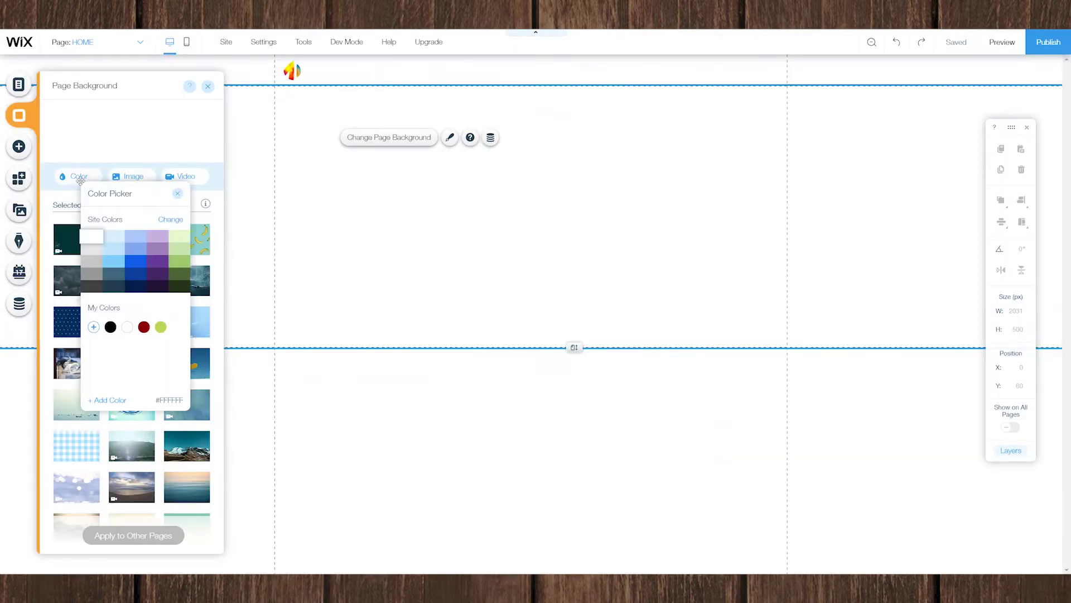
pyautogui.click(117, 402)
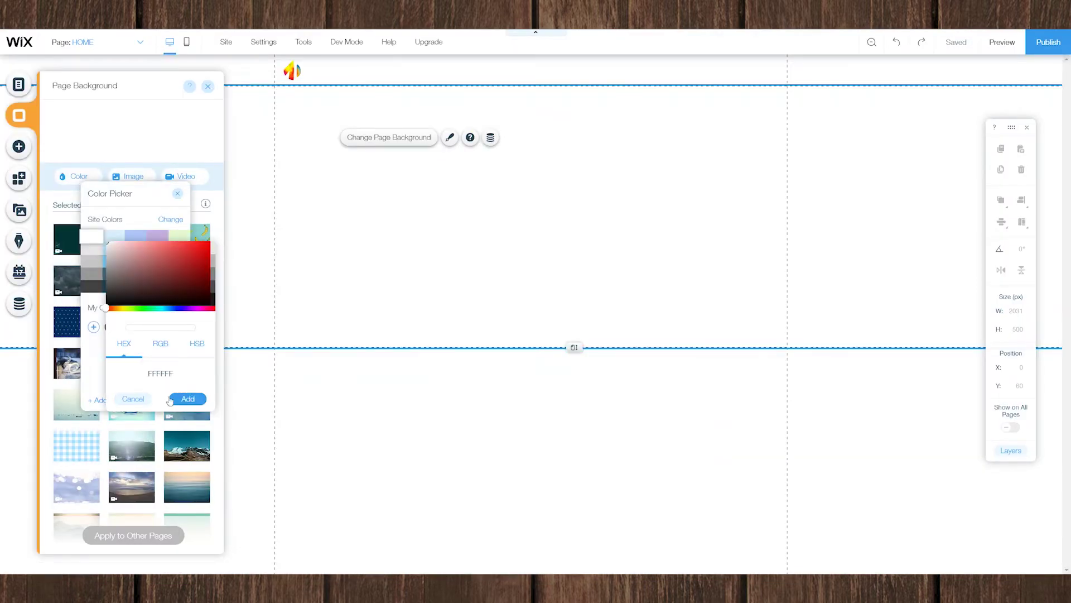
pyautogui.write('#f8f8f8')
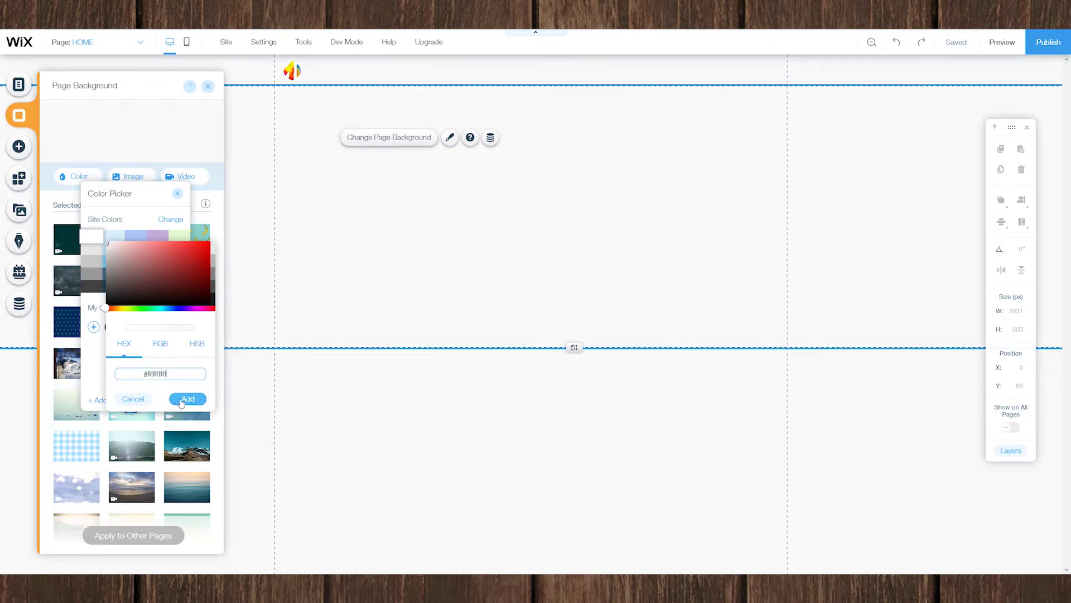
pyautogui.click(181, 401)
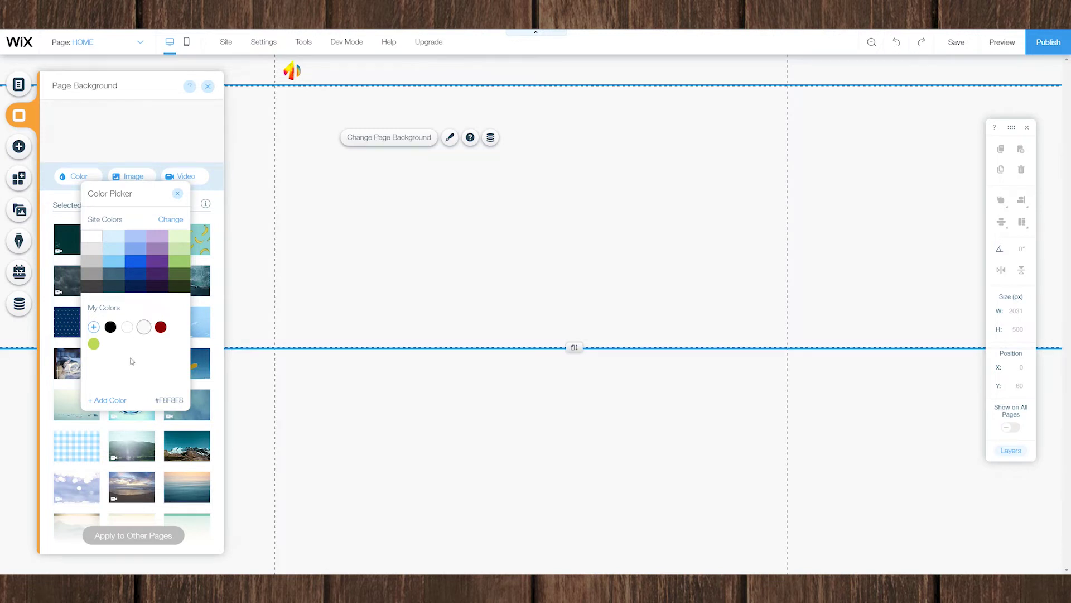
pyautogui.click(177, 193)
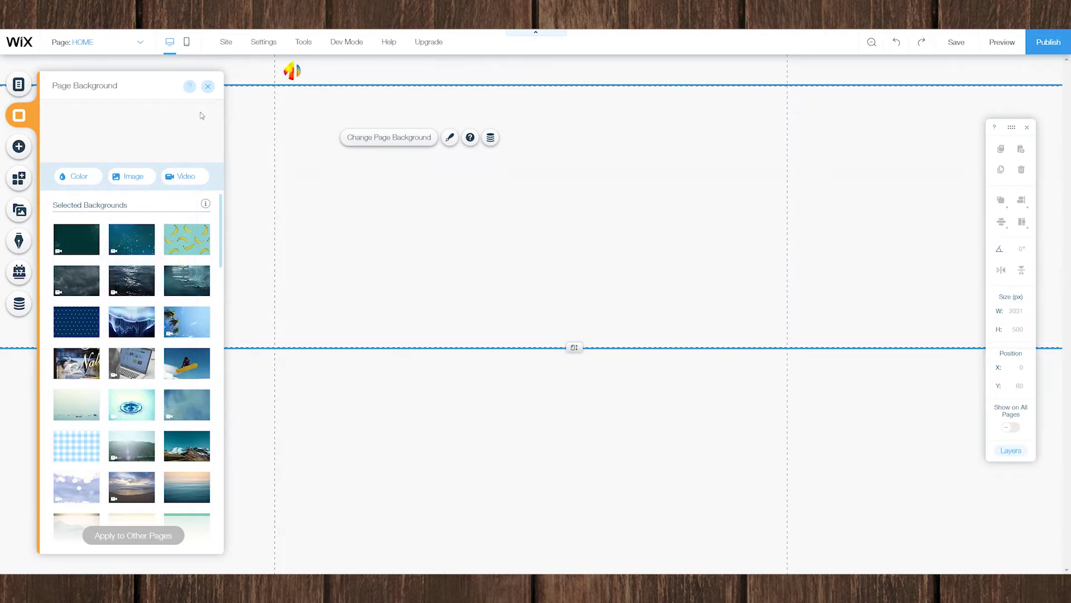
pyautogui.click(208, 88)
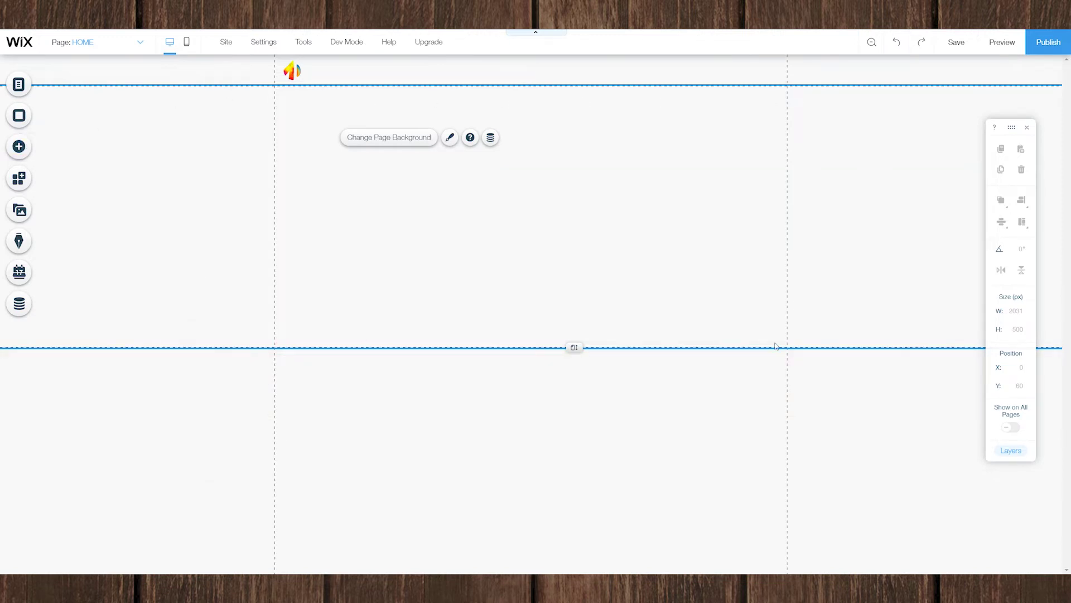
# Browse the addable element categories: Text, Image, Gallery, Vector Art, Shape, Interactive, Button and Box
pyautogui.click(29, 148)
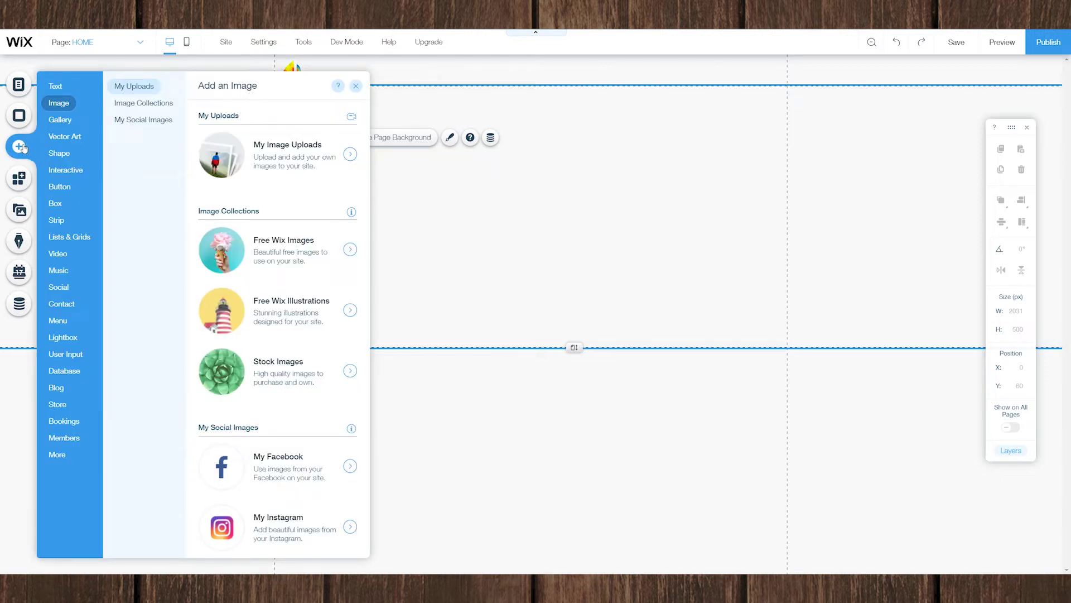
pyautogui.click(56, 86)
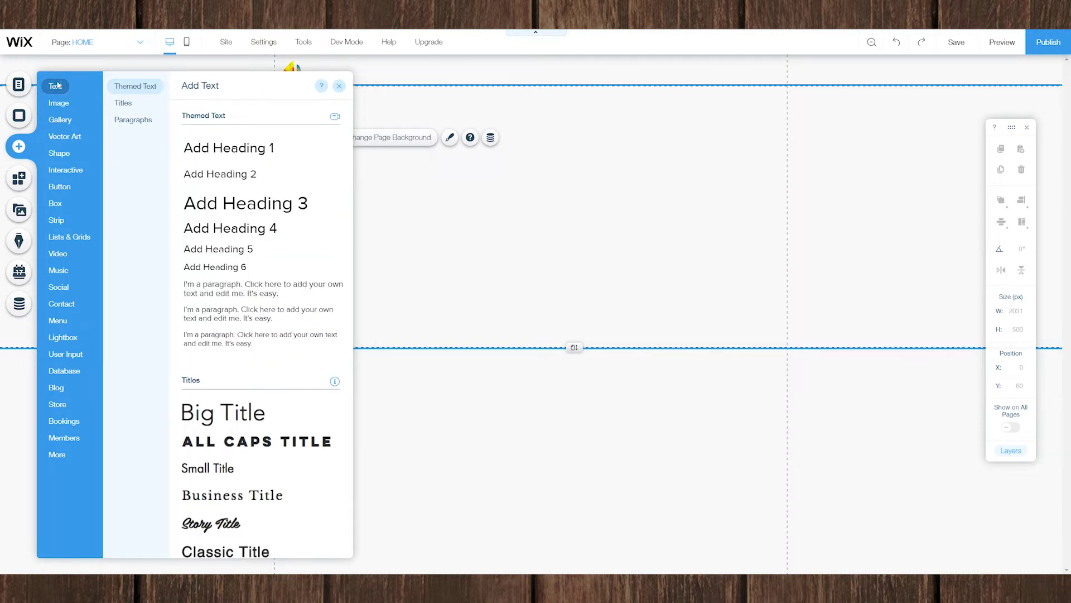
pyautogui.click(62, 102)
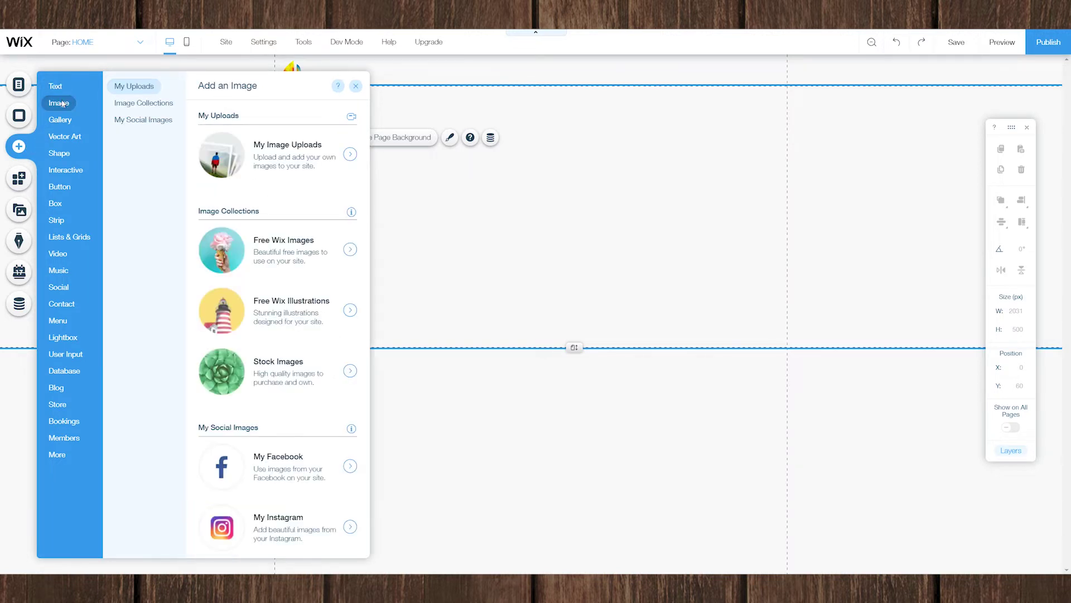
pyautogui.click(61, 121)
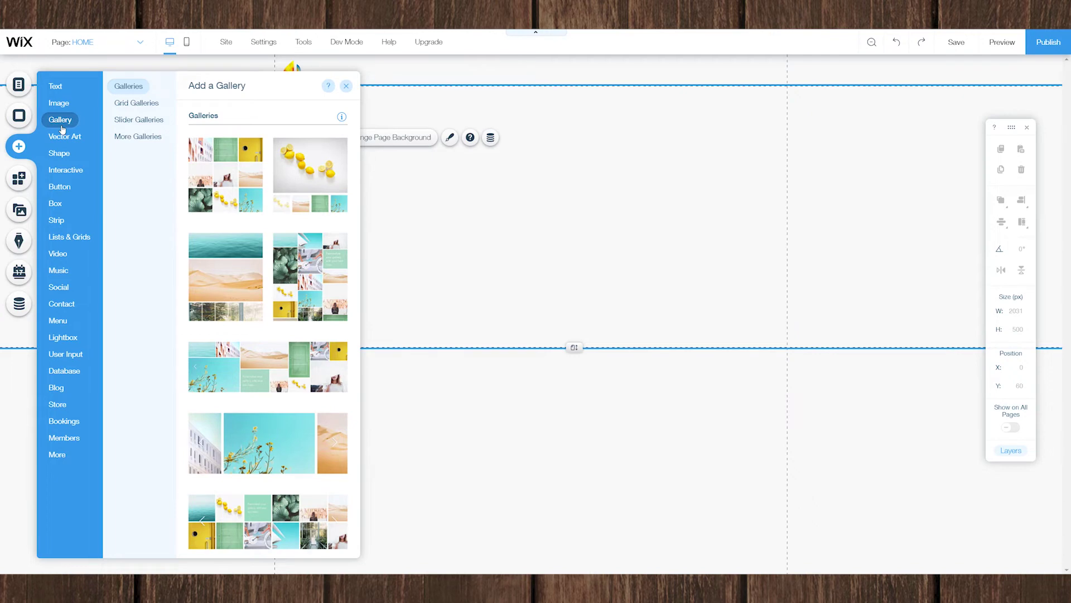
pyautogui.click(64, 137)
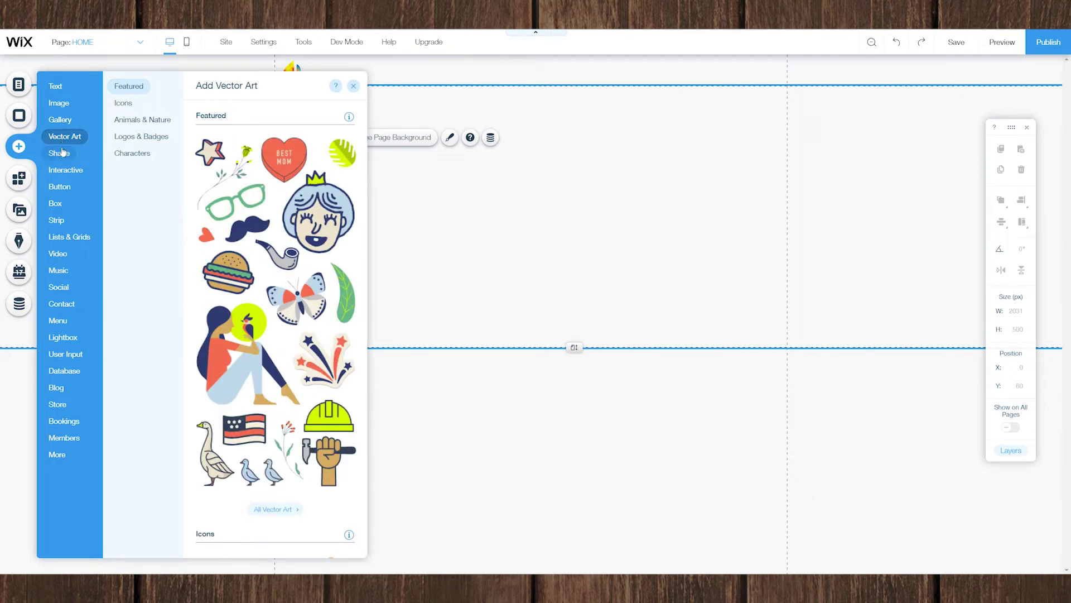
pyautogui.click(62, 153)
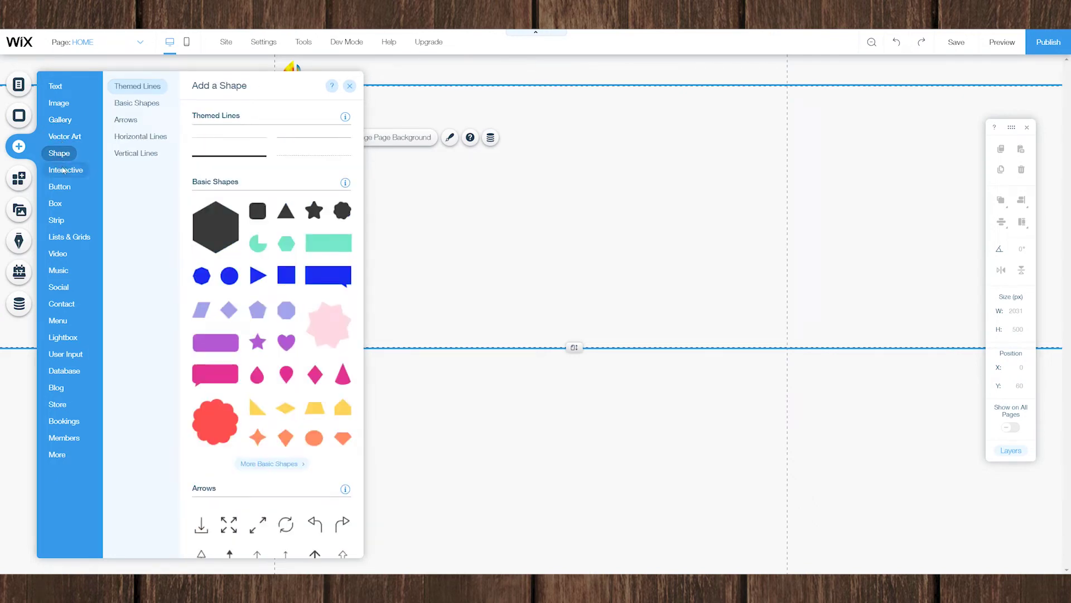
pyautogui.click(63, 170)
pyautogui.click(61, 187)
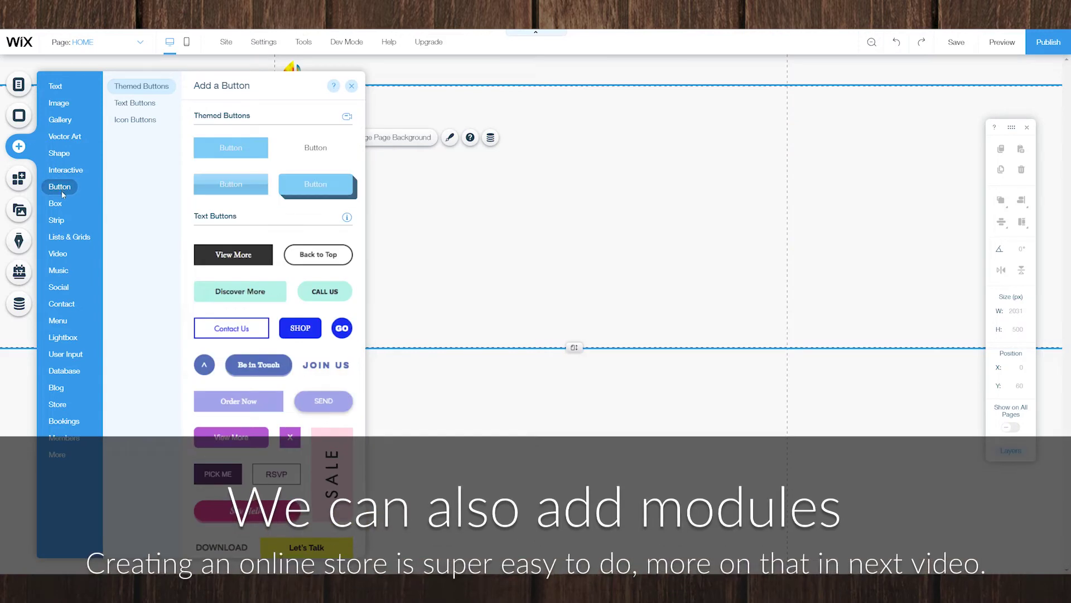
pyautogui.click(58, 203)
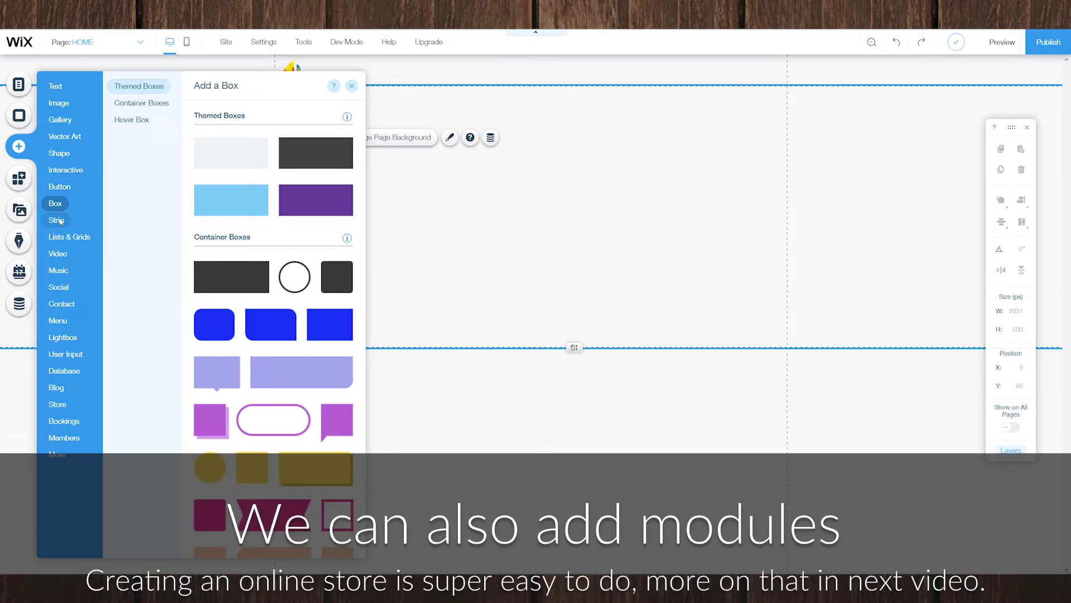
# Look through the strip designs and place a plain light Classic strip on the HOME page just below the header
pyautogui.click(58, 220)
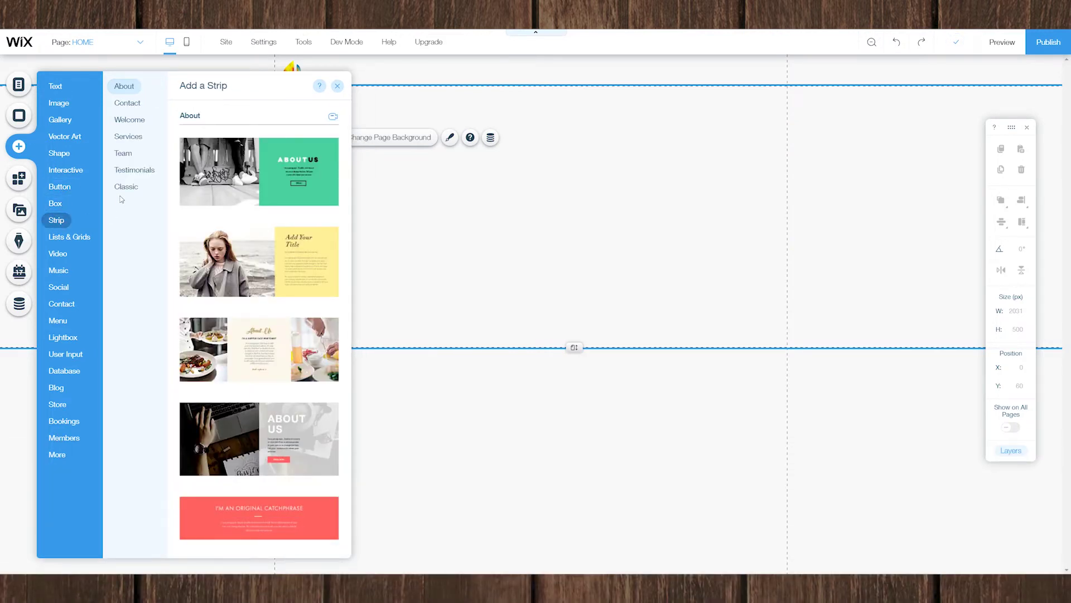
pyautogui.scroll(-4, 264, 248)
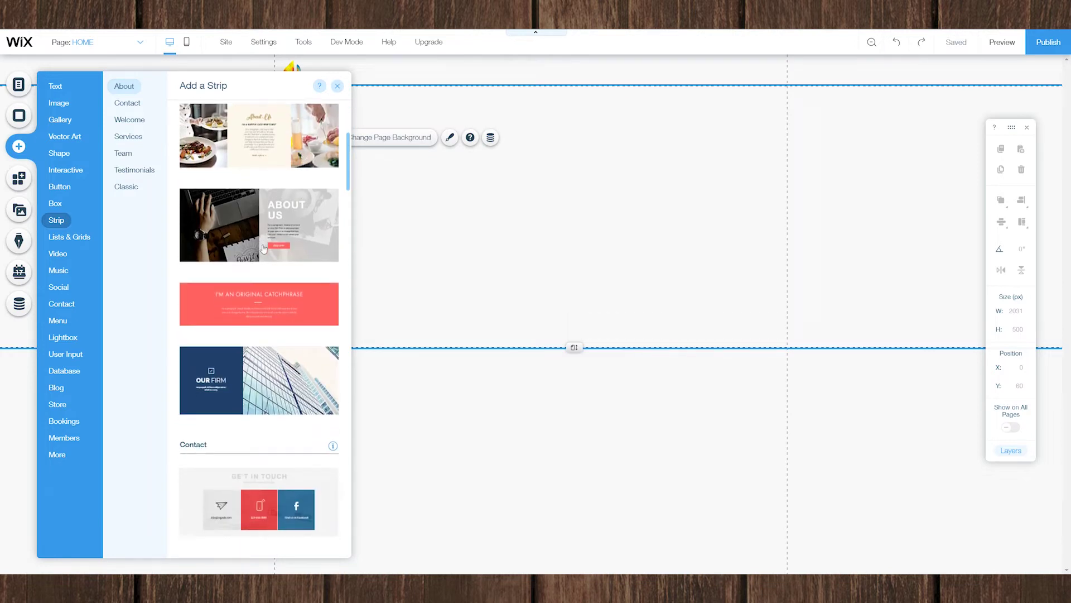
pyautogui.scroll(-3, 264, 248)
pyautogui.scroll(-3, 264, 249)
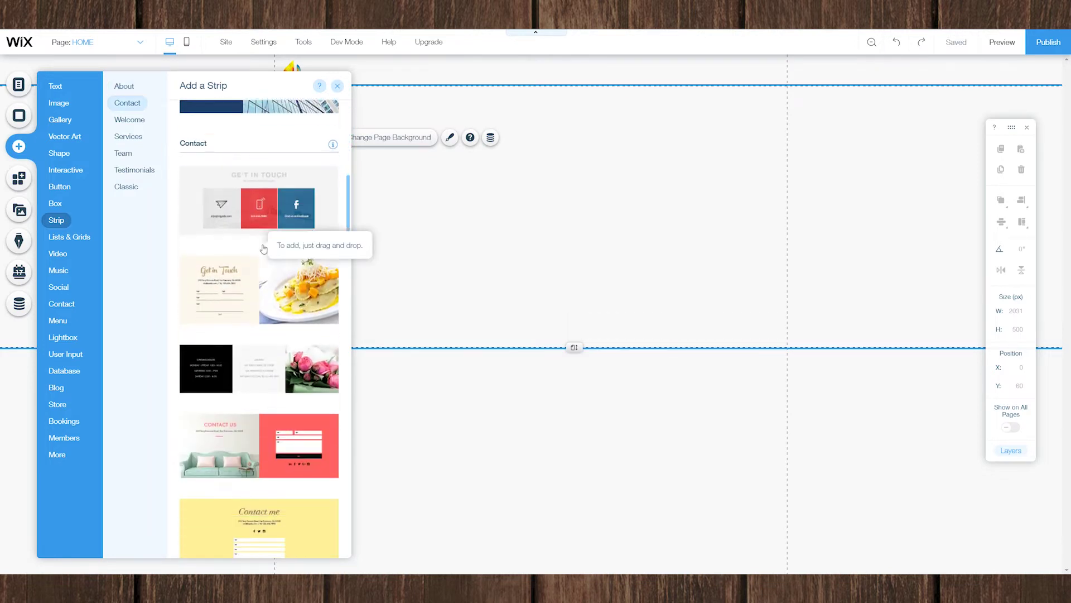
pyautogui.scroll(-4, 215, 385)
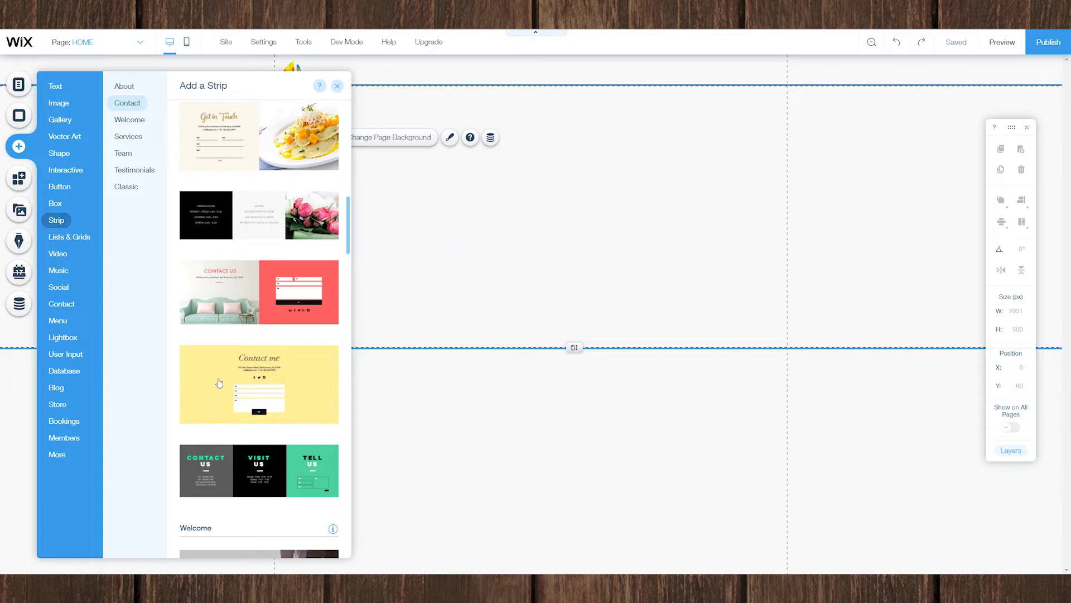
pyautogui.click(127, 188)
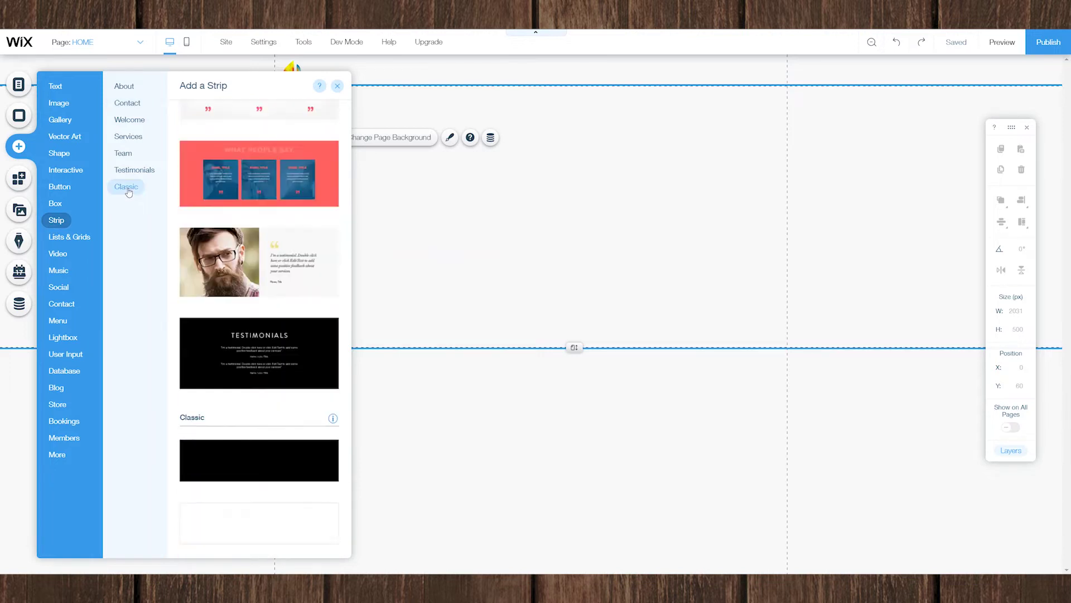
pyautogui.moveTo(245, 407); pyautogui.dragTo(473, 213)
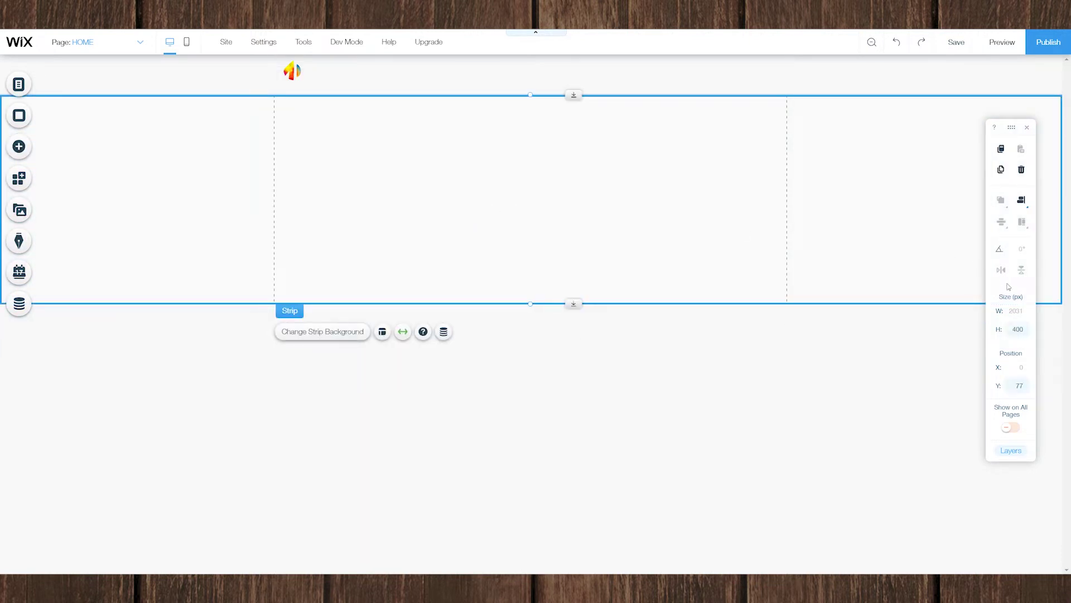
# Check the header's height, then set the strip's Y position to 60 px and its height to 1080 px
pyautogui.click(1017, 334)
pyautogui.click(1020, 387)
pyautogui.click(803, 83)
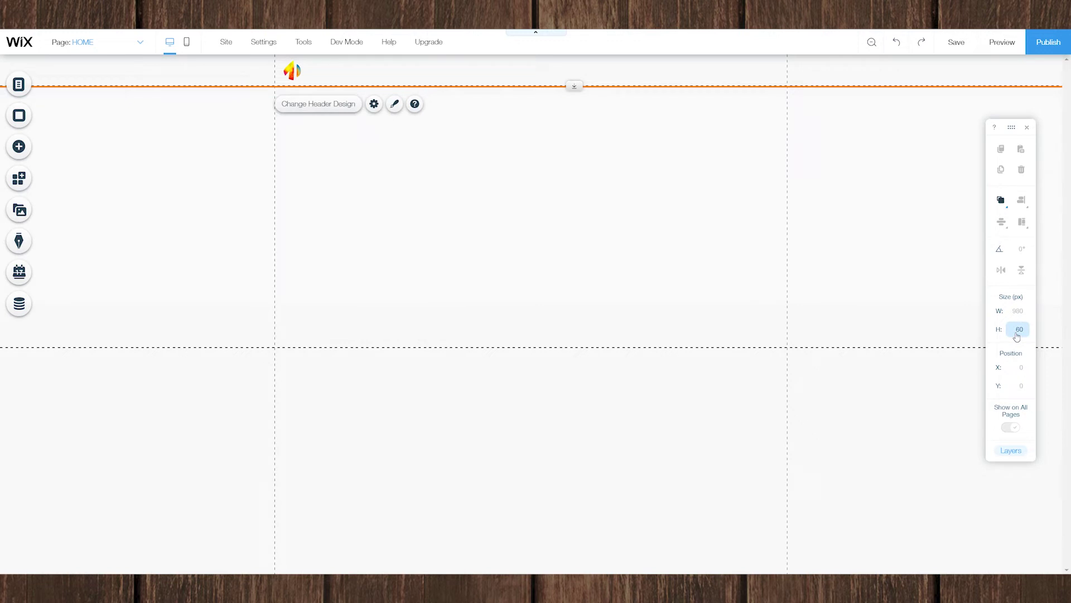
pyautogui.click(806, 201)
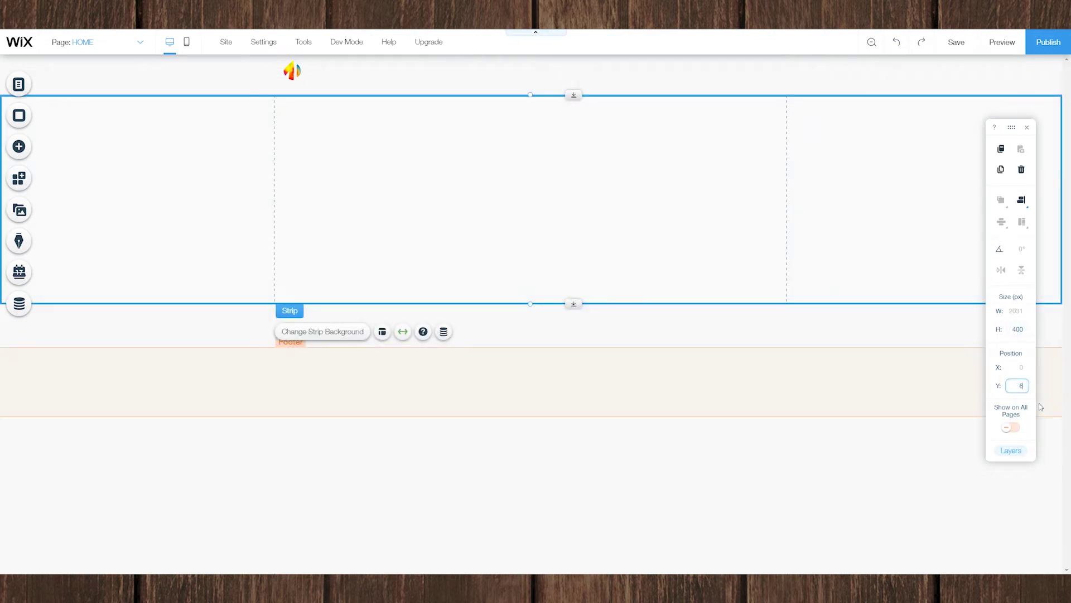
pyautogui.press('Return')
pyautogui.click(1018, 329)
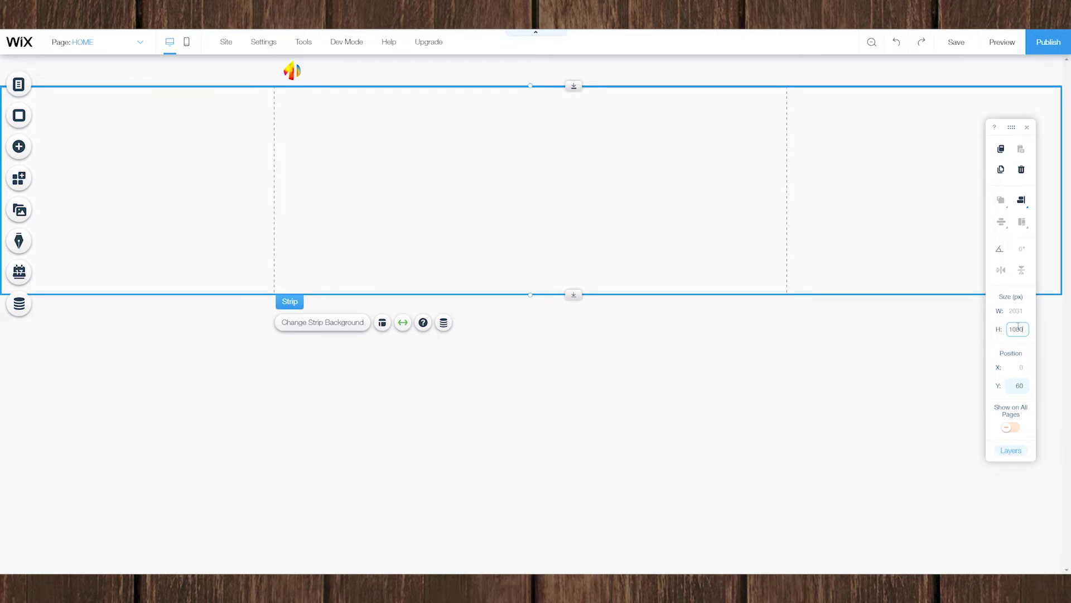
pyautogui.press('Return')
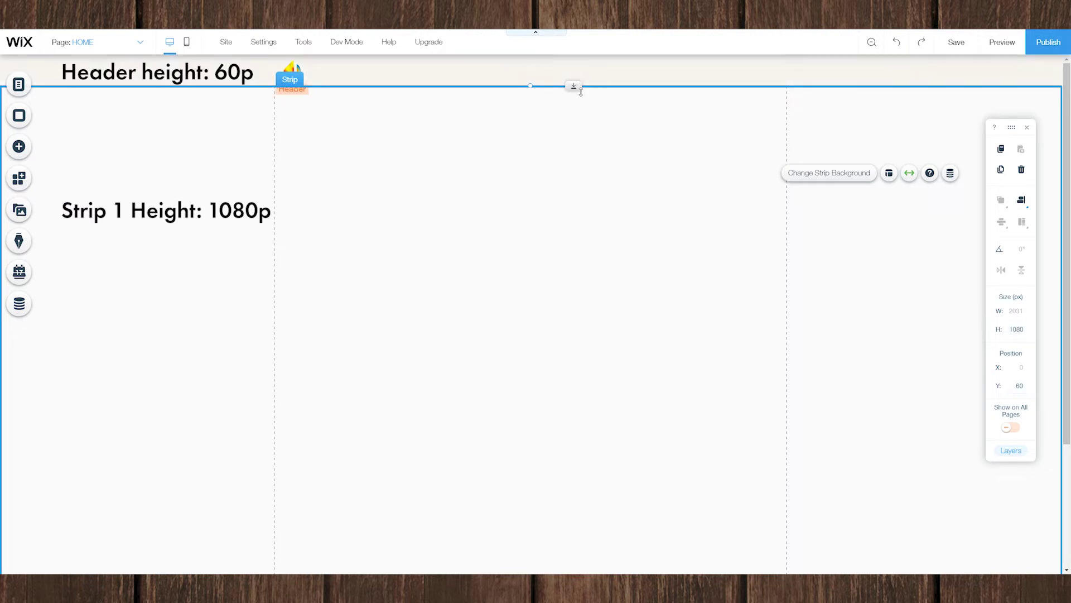
pyautogui.scroll(-4, 598, 186)
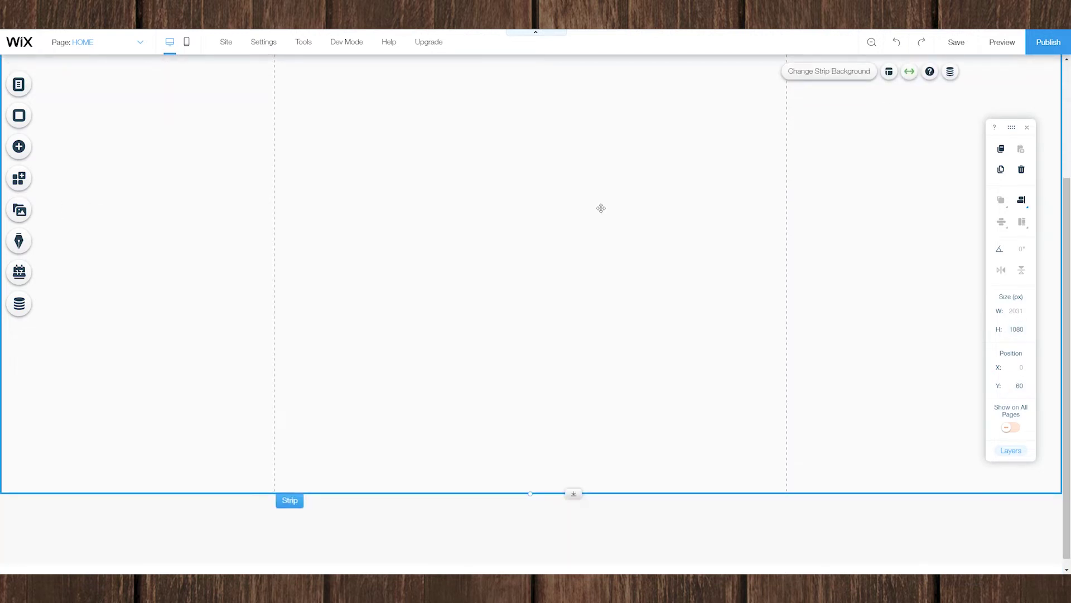
pyautogui.scroll(-8, 601, 208)
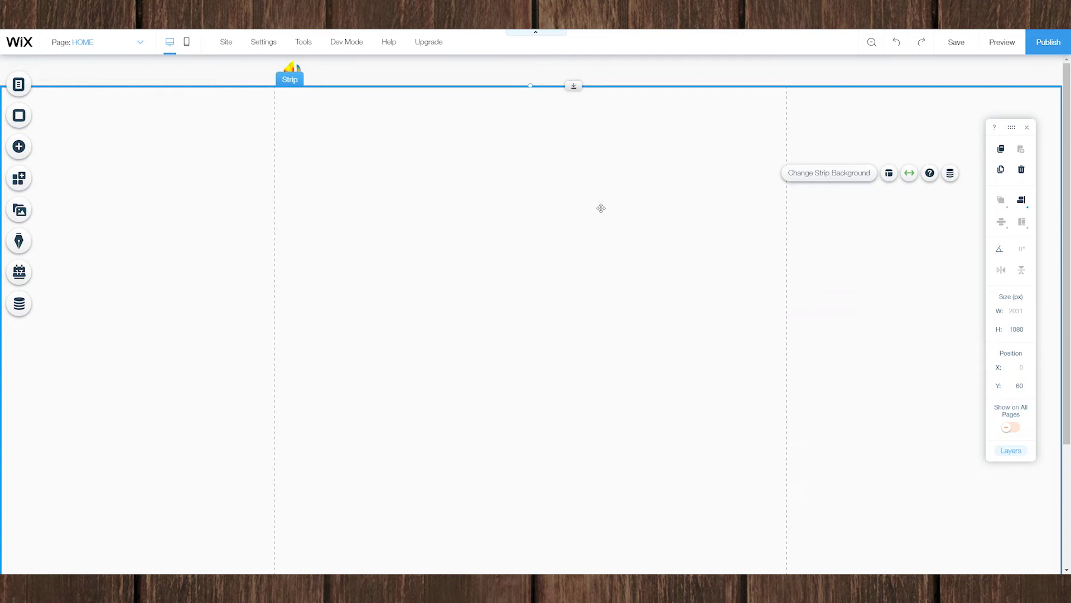
pyautogui.scroll(-1, 601, 208)
pyautogui.scroll(-1, 600, 208)
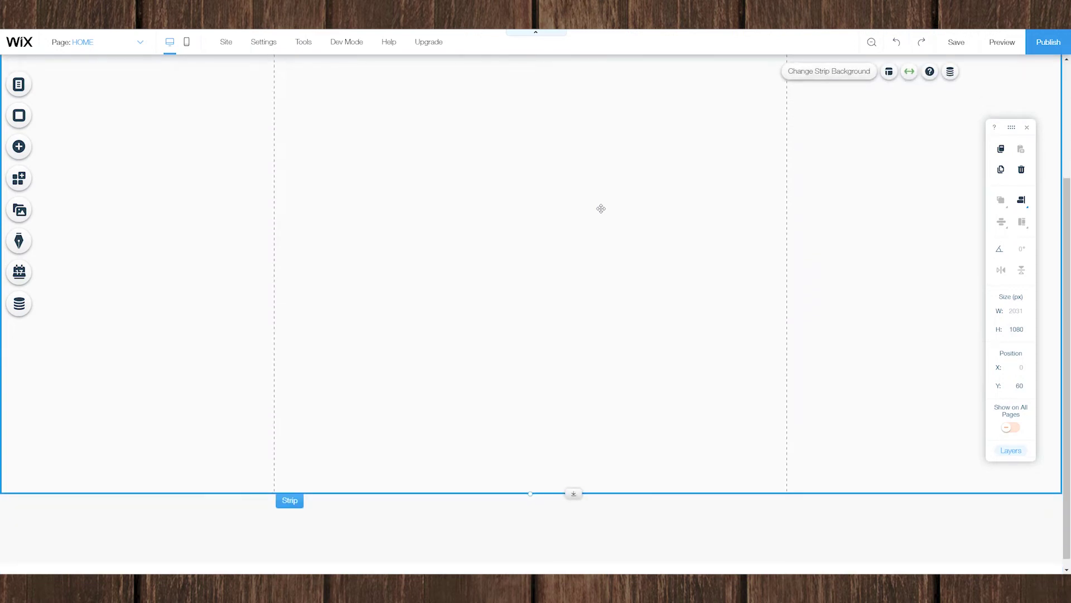
pyautogui.scroll(2, 601, 208)
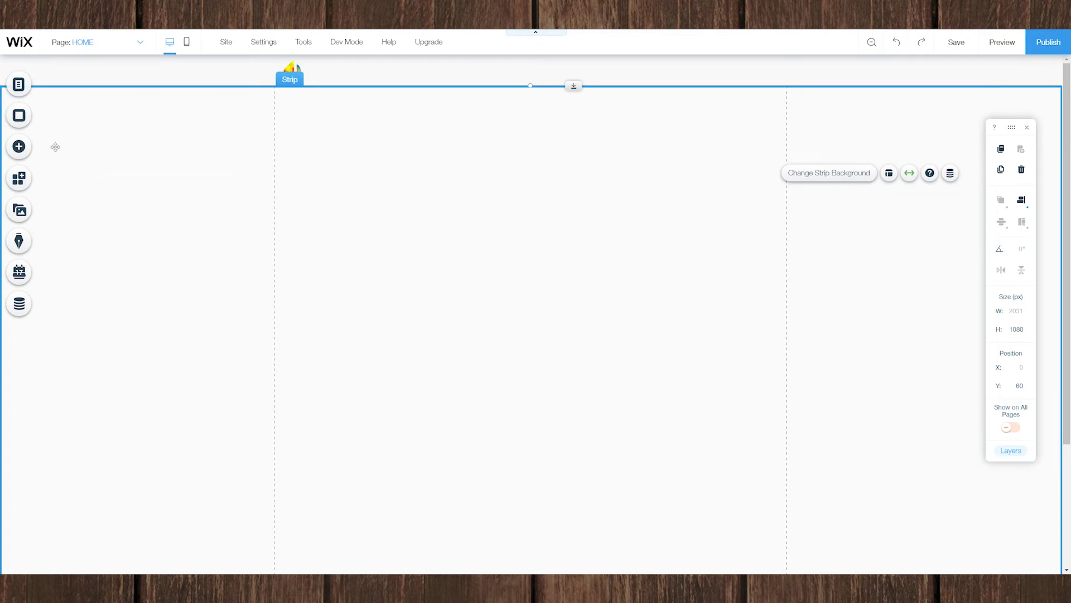
# Insert the uploaded image Image displayed_Wix.png from Site Files into the strip
pyautogui.click(18, 146)
pyautogui.click(59, 103)
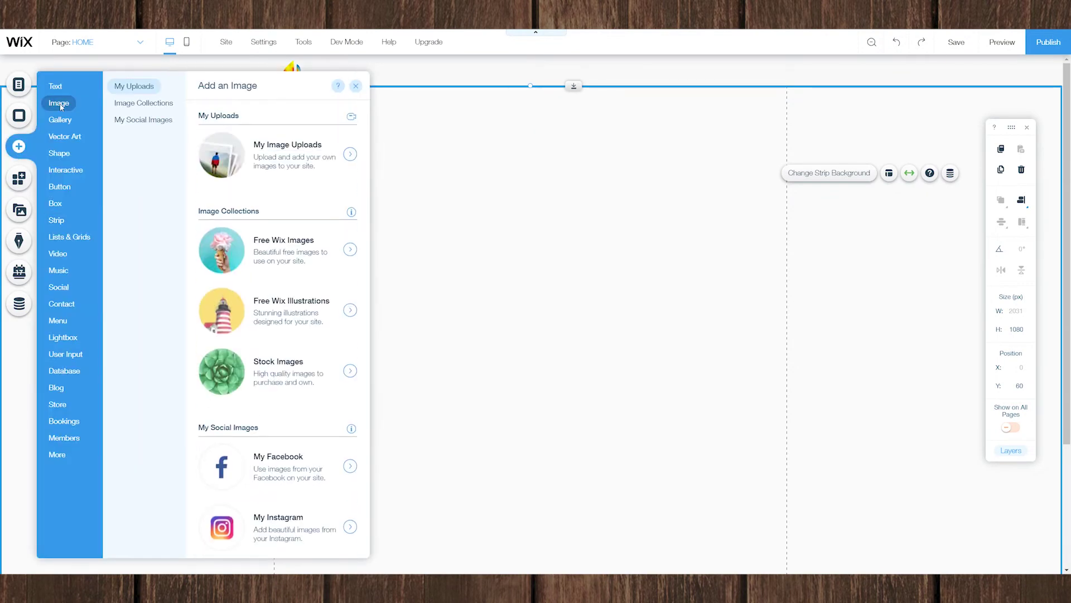
pyautogui.click(290, 156)
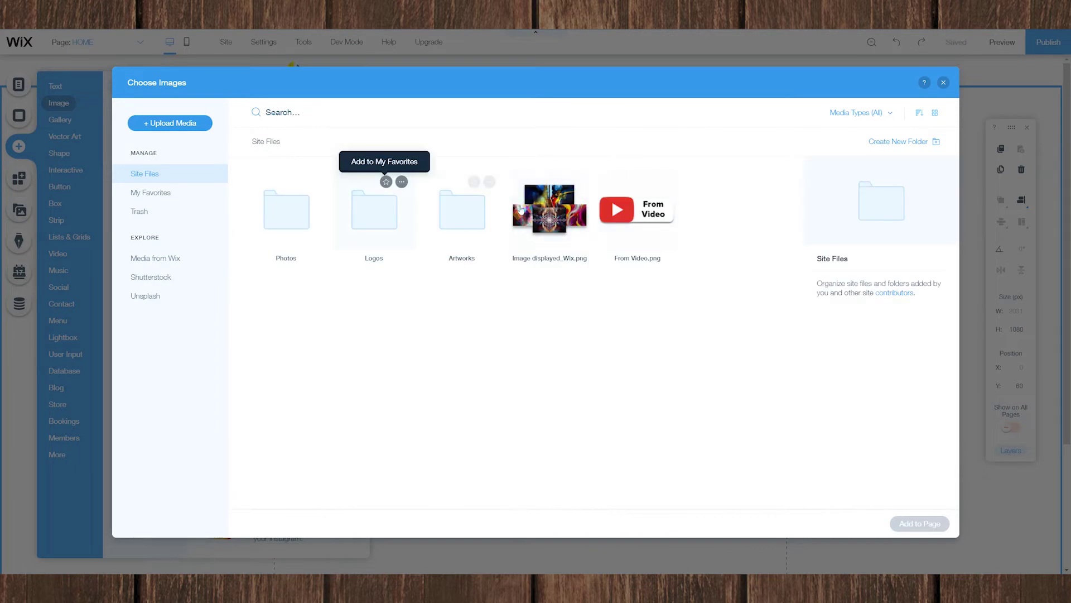
pyautogui.click(520, 209)
pyautogui.click(920, 524)
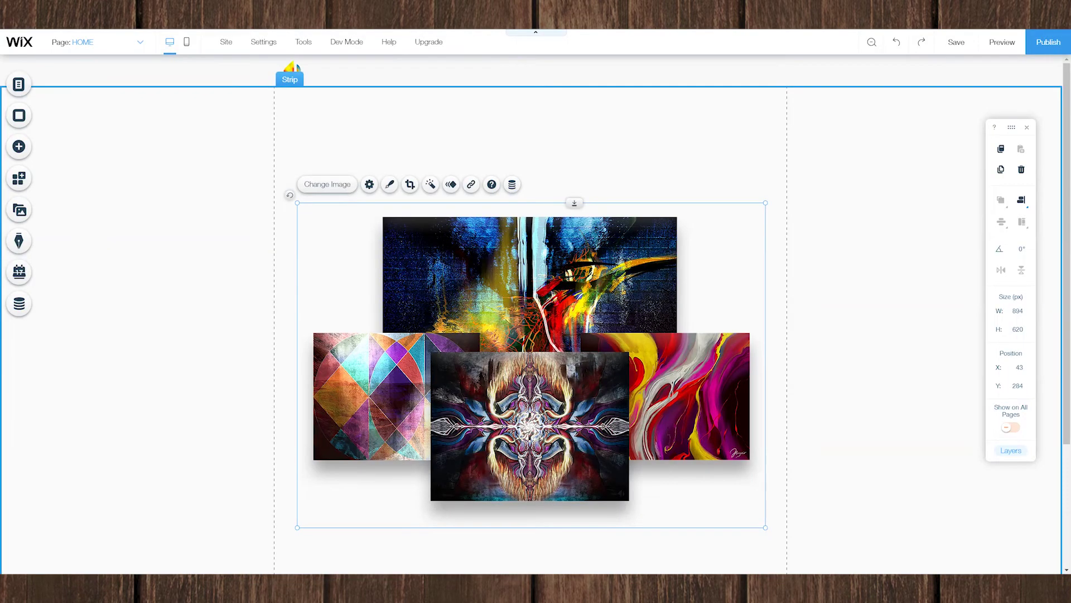
# Enlarge the artwork image to span between the two page gridlines, with a width of 980 px
pyautogui.moveTo(765, 527); pyautogui.dragTo(788, 548)
pyautogui.moveTo(298, 543); pyautogui.dragTo(275, 559)
pyautogui.moveTo(786, 203); pyautogui.dragTo(789, 200)
pyautogui.click(810, 206)
pyautogui.click(722, 233)
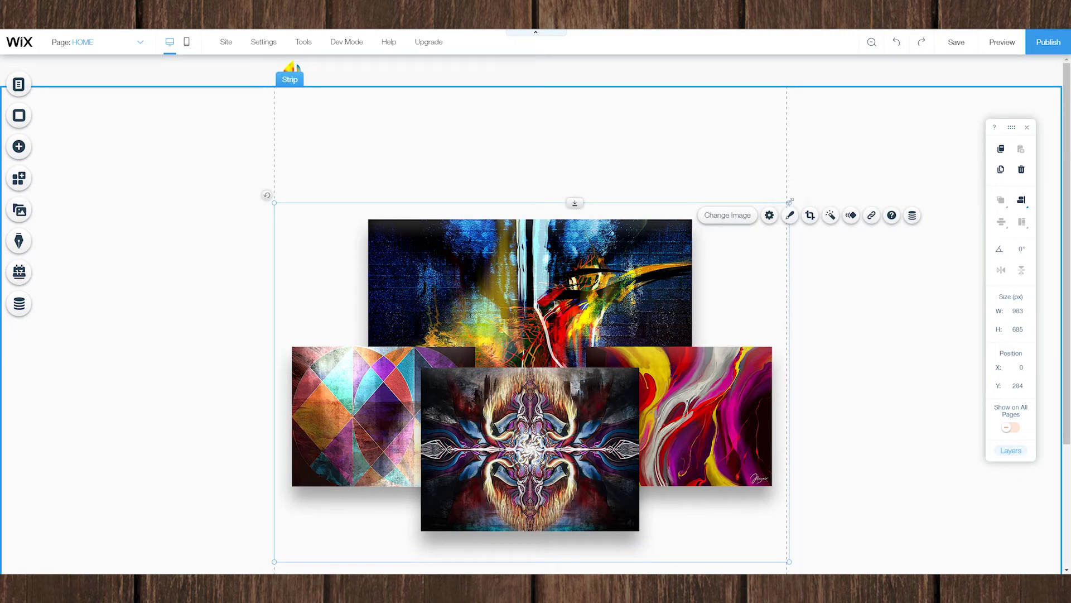
pyautogui.press('Return')
# Move the artwork image lower in the strip, to X -1, Y 351
pyautogui.moveTo(691, 313); pyautogui.dragTo(692, 313)
pyautogui.click(1021, 201)
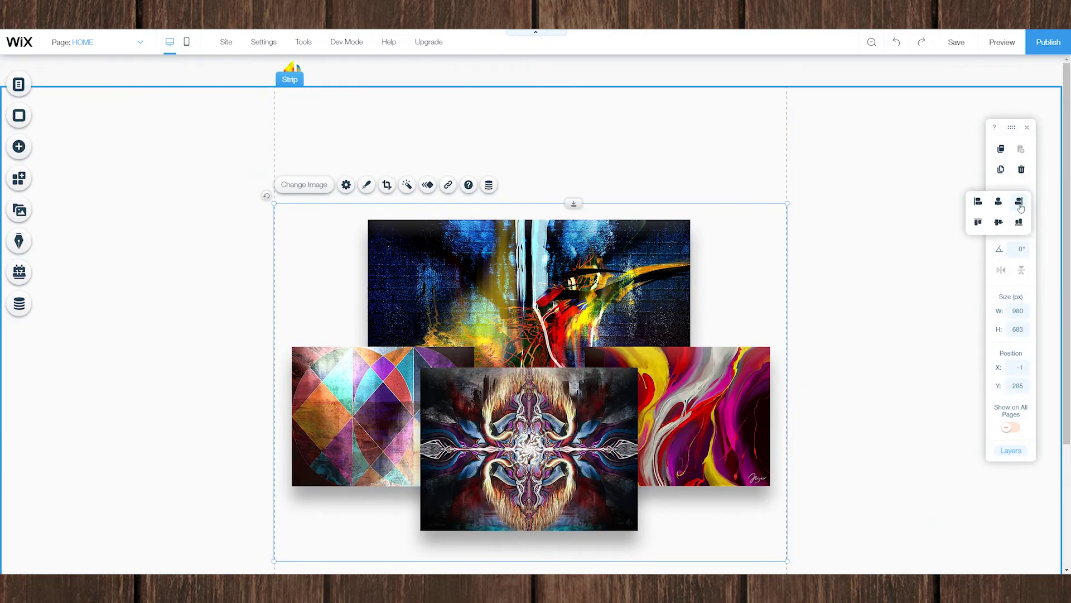
pyautogui.click(1019, 222)
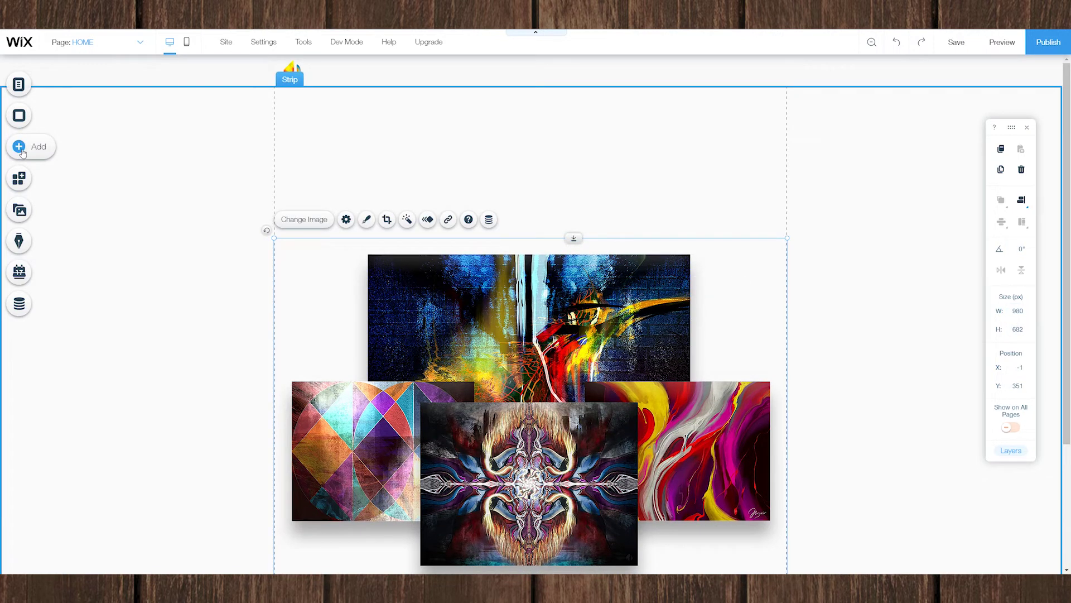
# Add a Heading 3 themed text in the strip above the artwork image, at X 332, Y 146
pyautogui.click(21, 152)
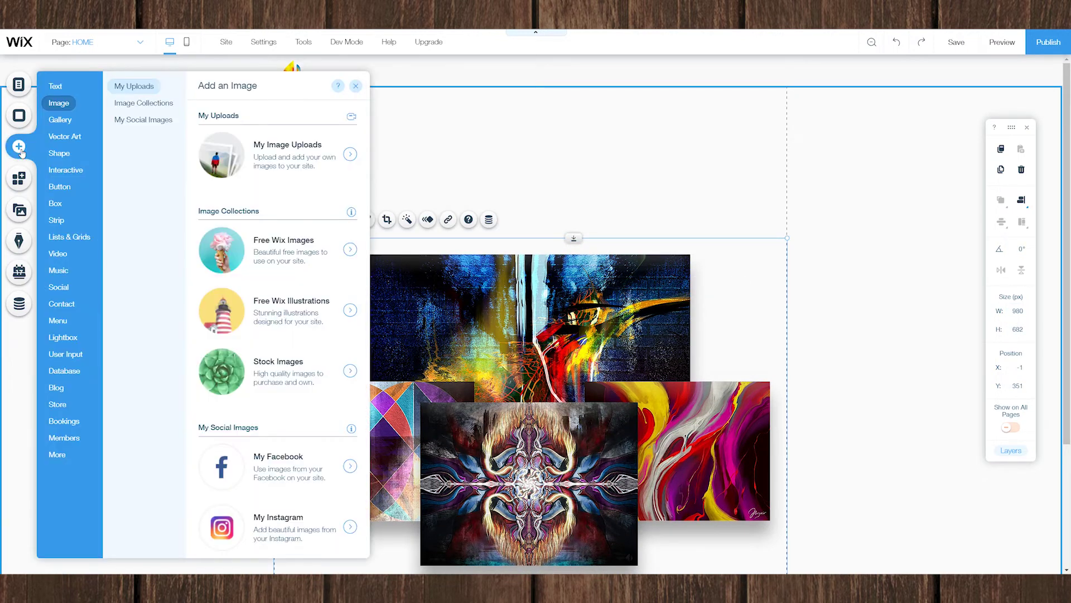
pyautogui.click(56, 86)
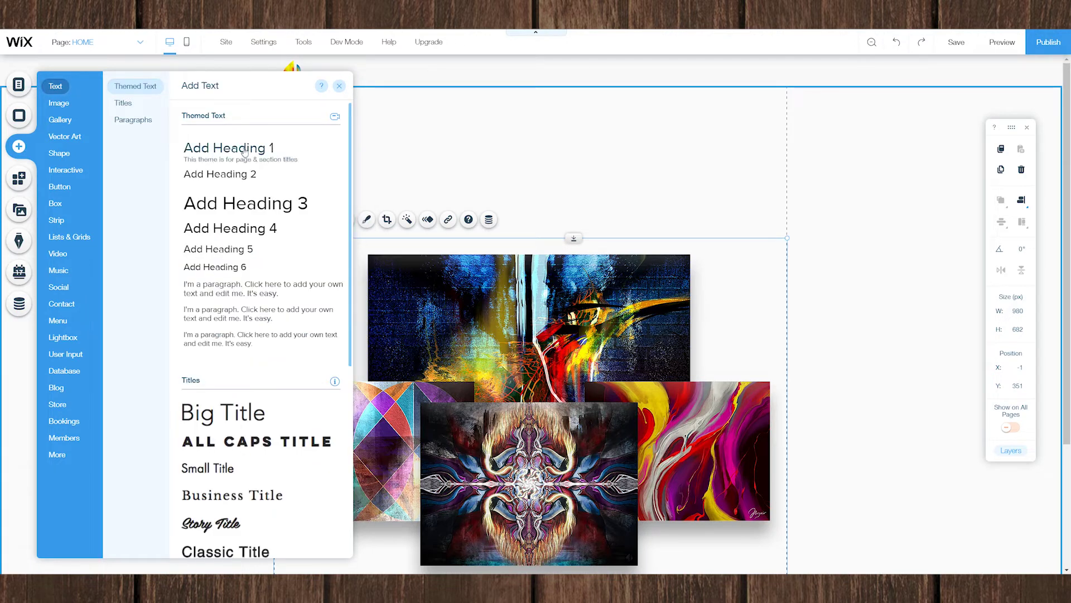
pyautogui.moveTo(251, 208); pyautogui.dragTo(504, 210)
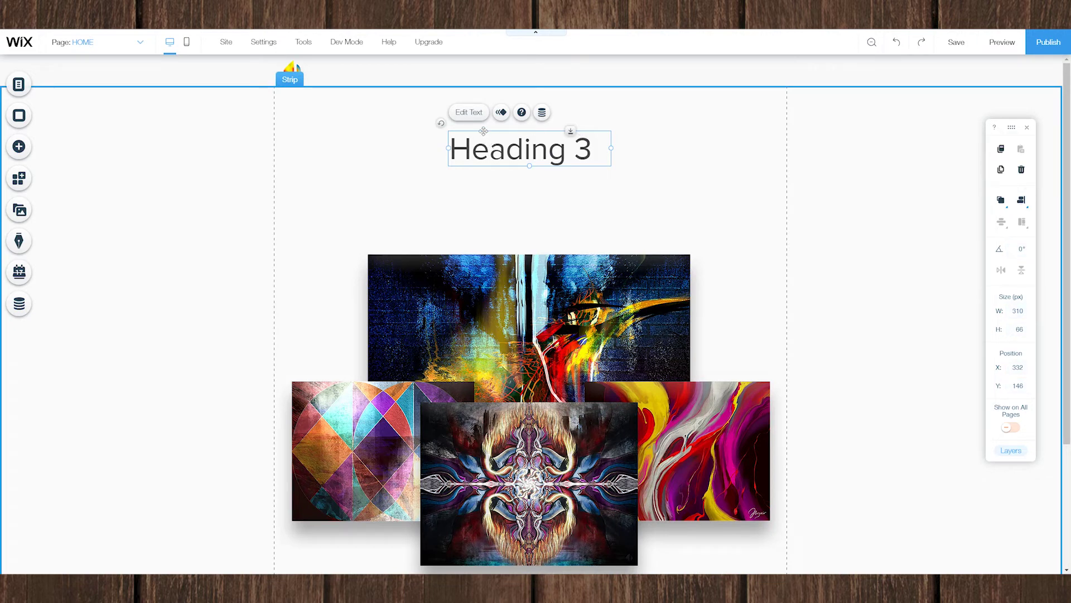
# Change the heading's font to Futura and replace its text with "ART AND DESIGN"
pyautogui.click(473, 112)
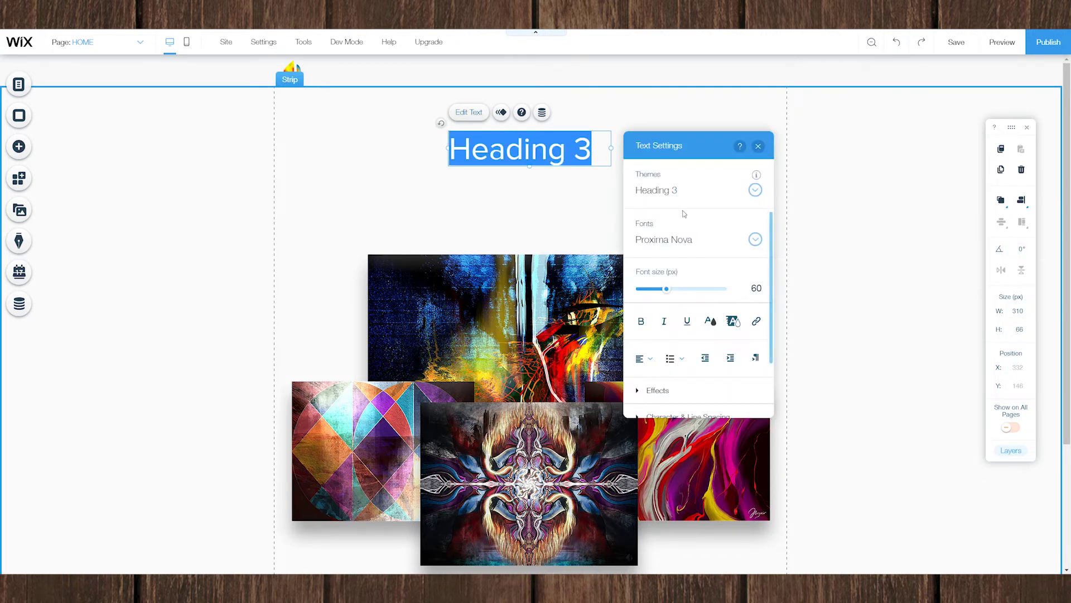
pyautogui.click(683, 242)
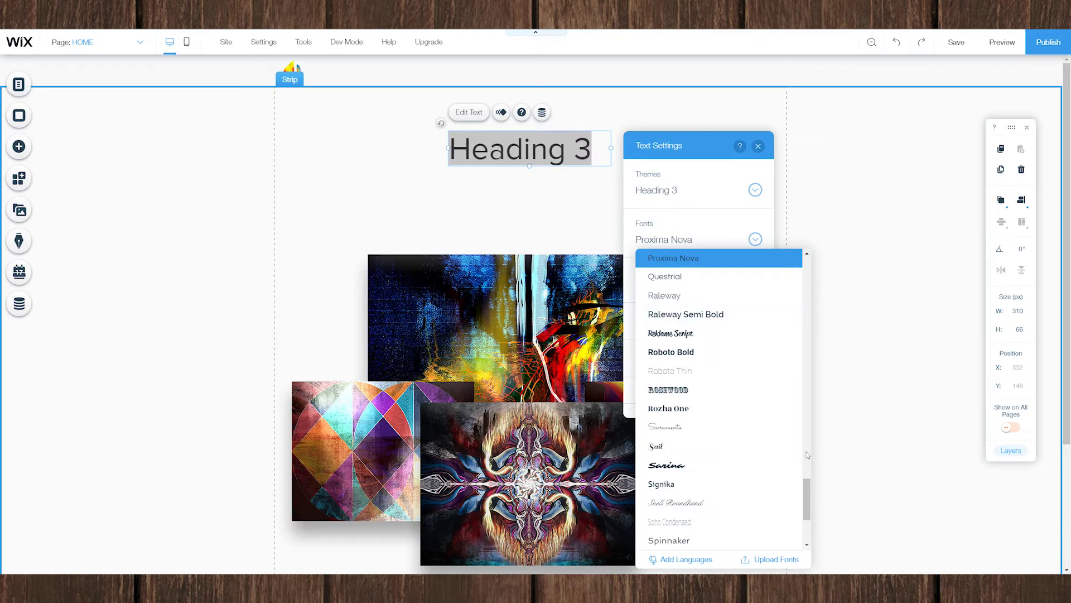
pyautogui.moveTo(807, 499); pyautogui.dragTo(792, 386)
pyautogui.scroll(3, 663, 314)
pyautogui.click(663, 314)
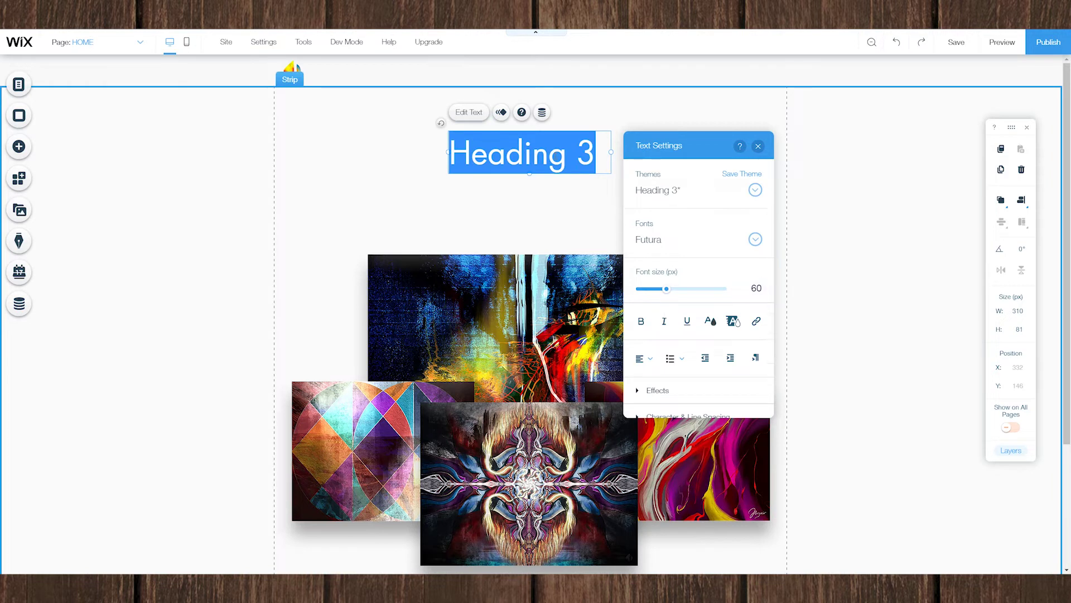
pyautogui.write('ART AND DESIGN')
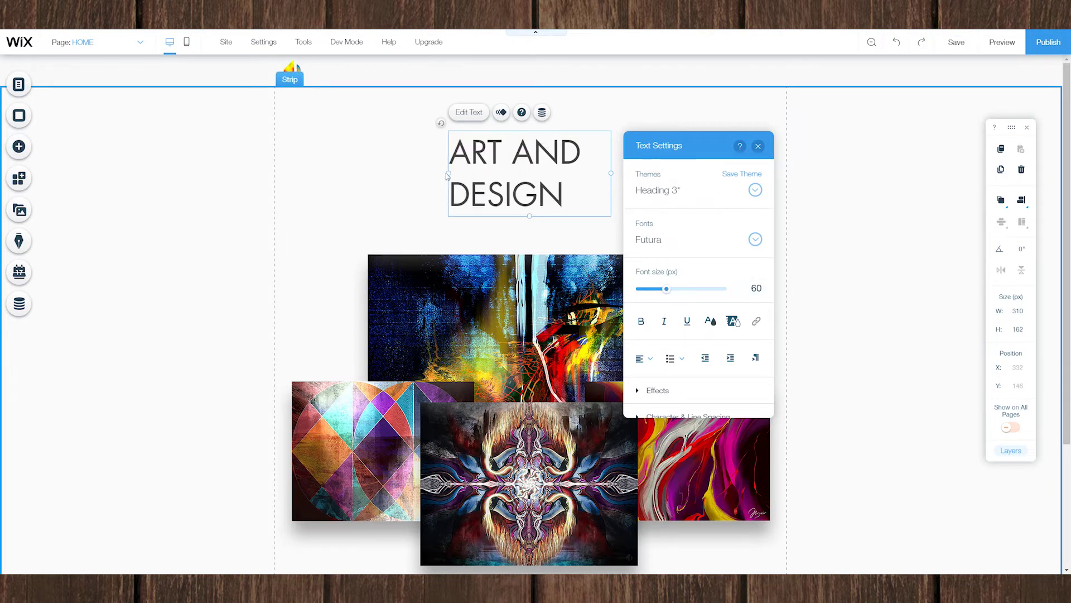
# Widen the "ART AND DESIGN" heading's text box to 980 px between the page gridlines and center its text
pyautogui.moveTo(448, 173); pyautogui.dragTo(282, 165)
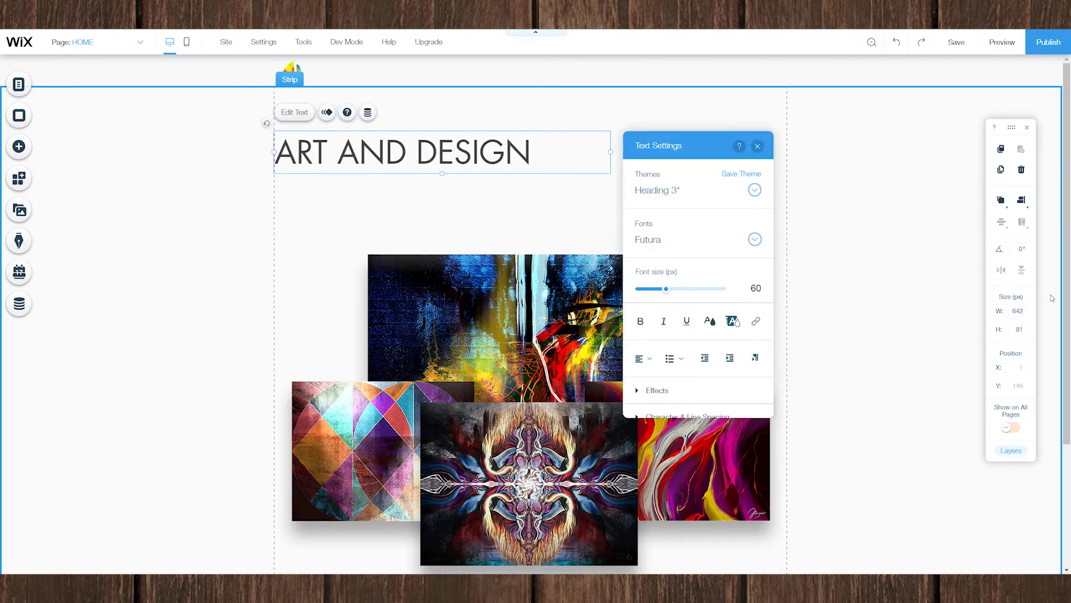
pyautogui.click(1019, 313)
pyautogui.write('980')
pyautogui.press('Return')
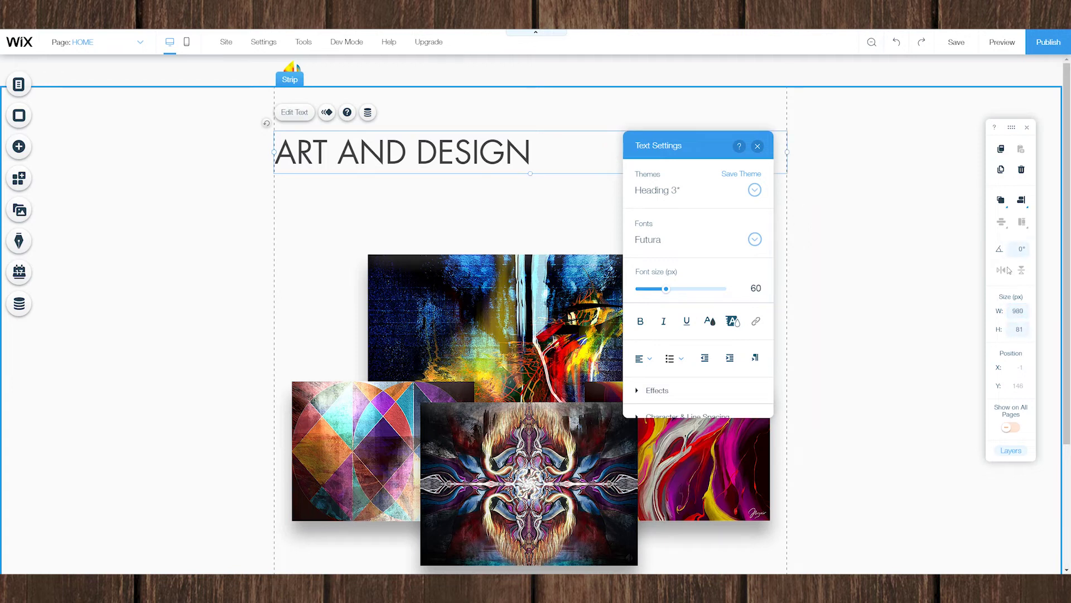
pyautogui.click(649, 360)
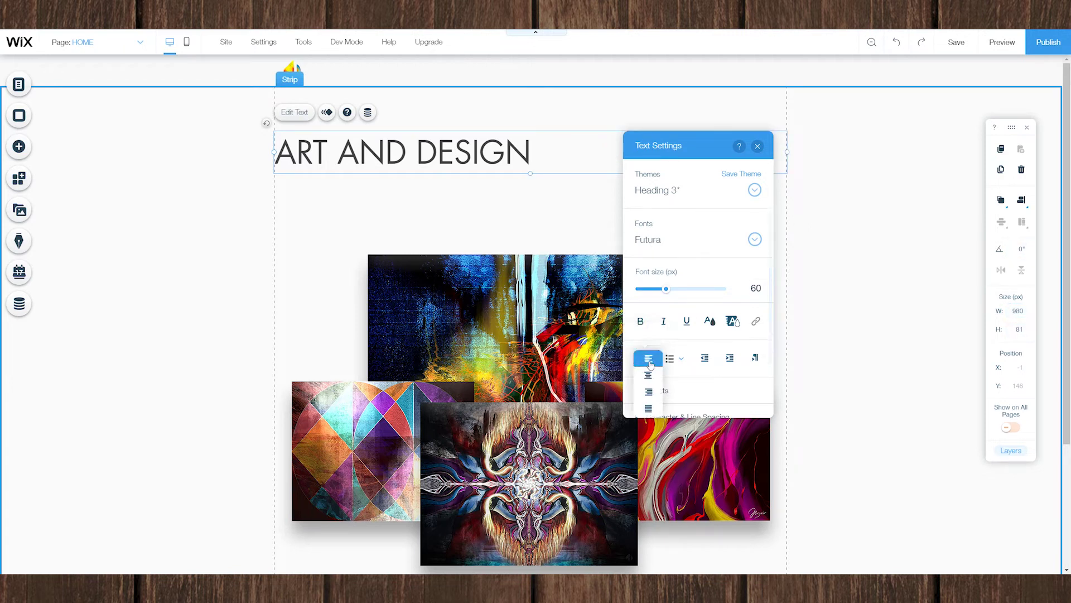
pyautogui.click(649, 377)
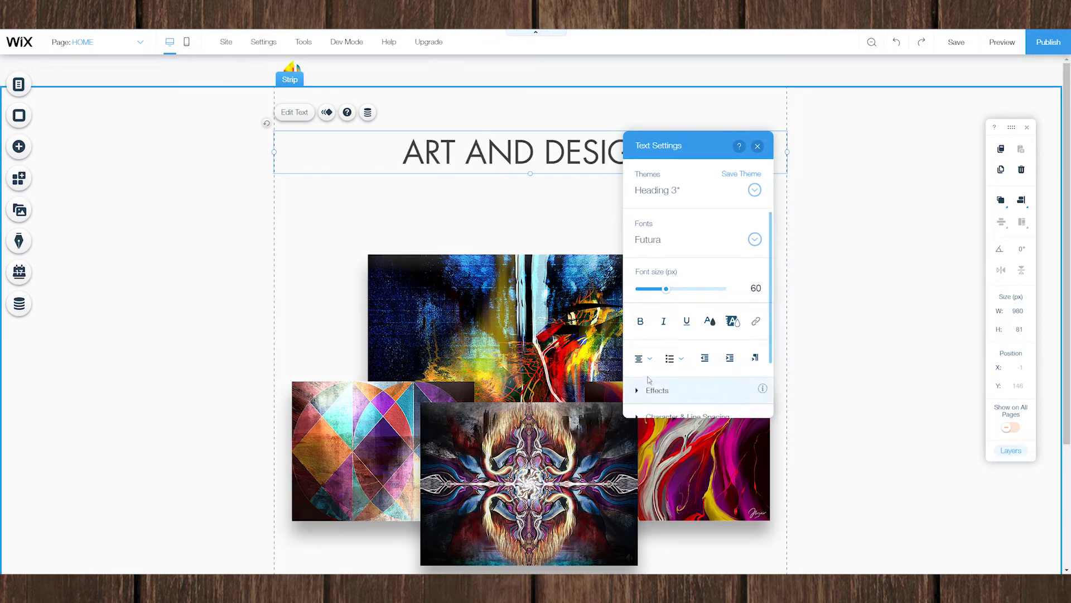
pyautogui.click(757, 146)
# Set the "ART AND DESIGN" heading's font size to 48 px and make it bold
pyautogui.doubleClick(677, 170)
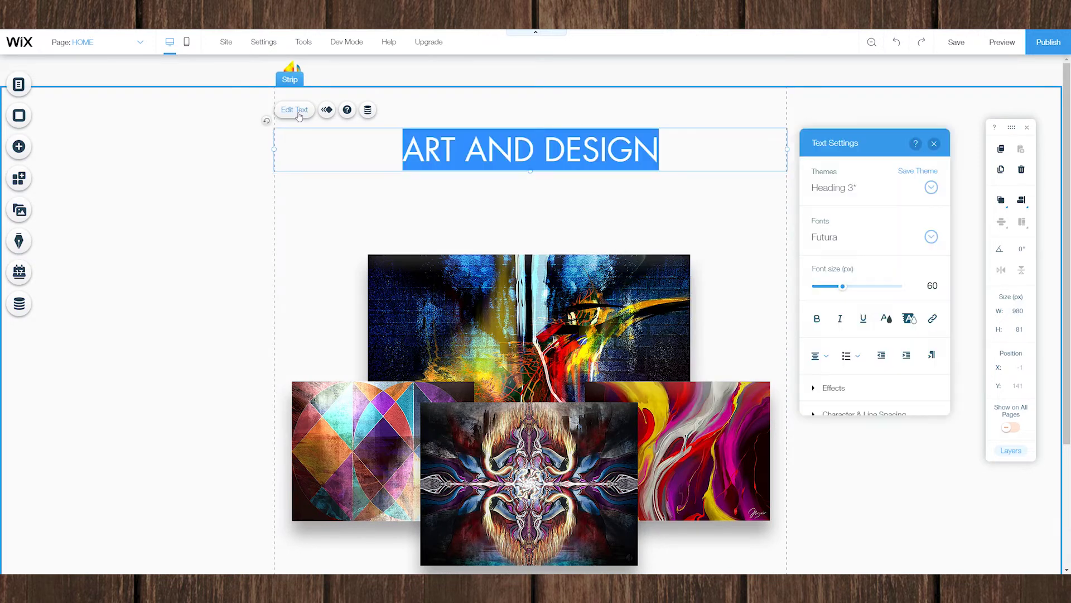
pyautogui.click(934, 287)
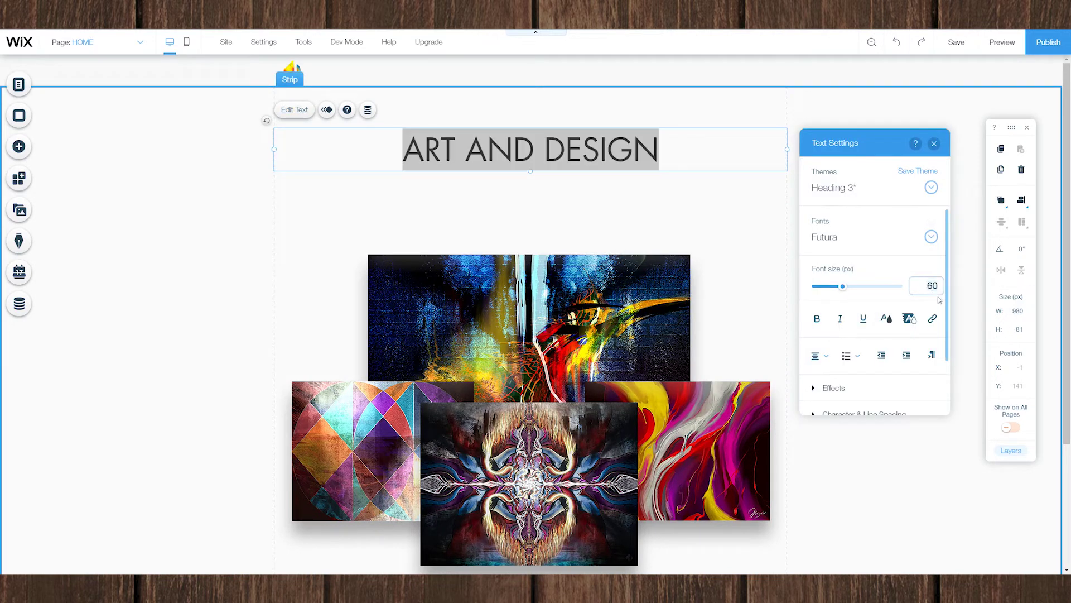
pyautogui.press('Return')
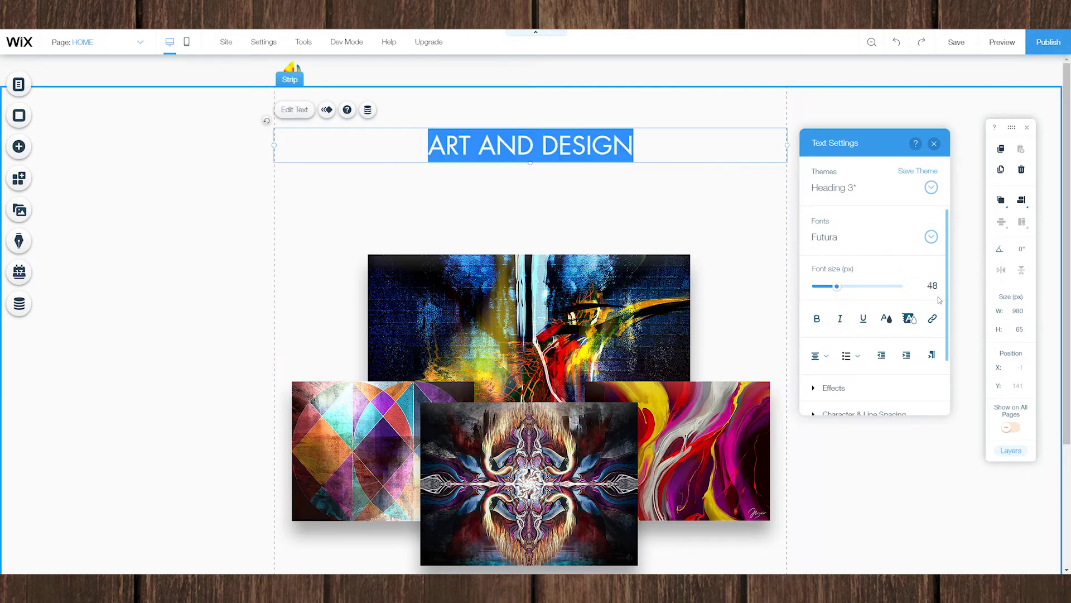
pyautogui.click(817, 319)
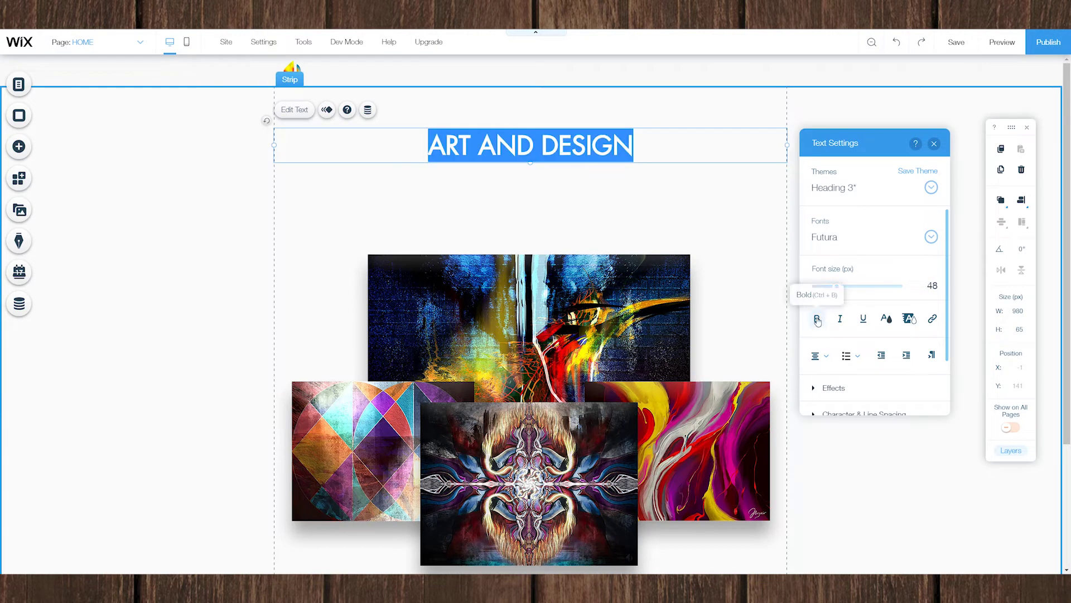
# Recolor the strip heading dark grey and the "Community of Creatives" subtitle beneath it a lighter grey
pyautogui.click(888, 320)
pyautogui.click(807, 275)
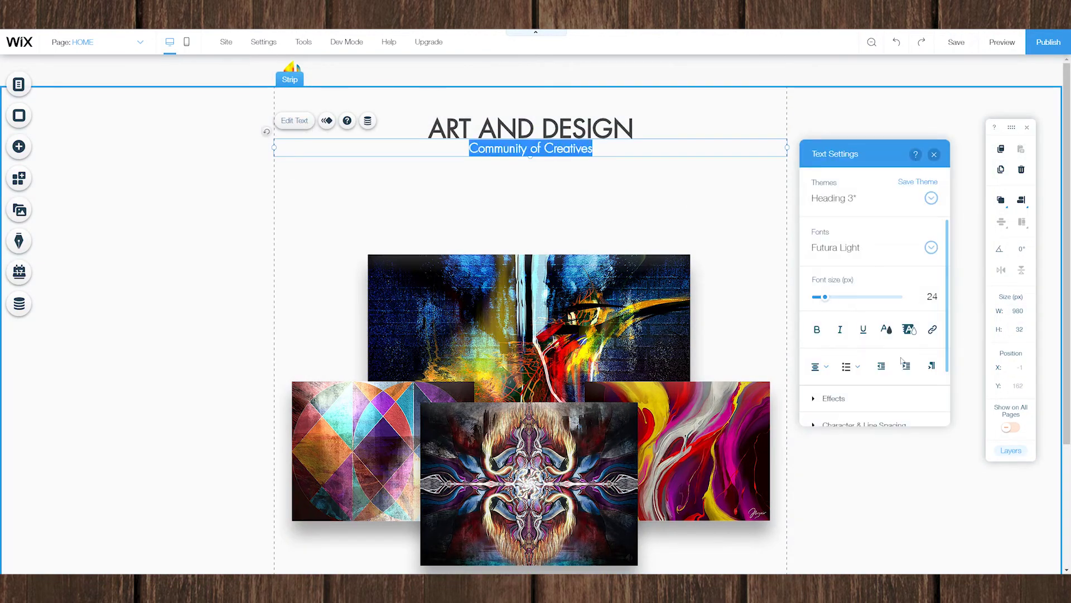
pyautogui.click(886, 282)
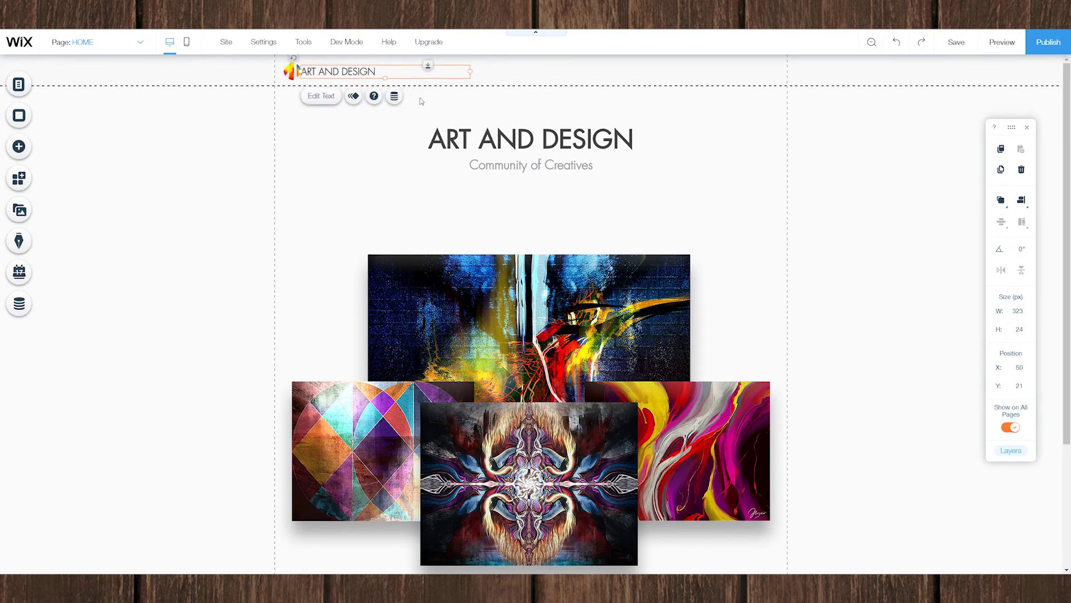
pyautogui.click(282, 248)
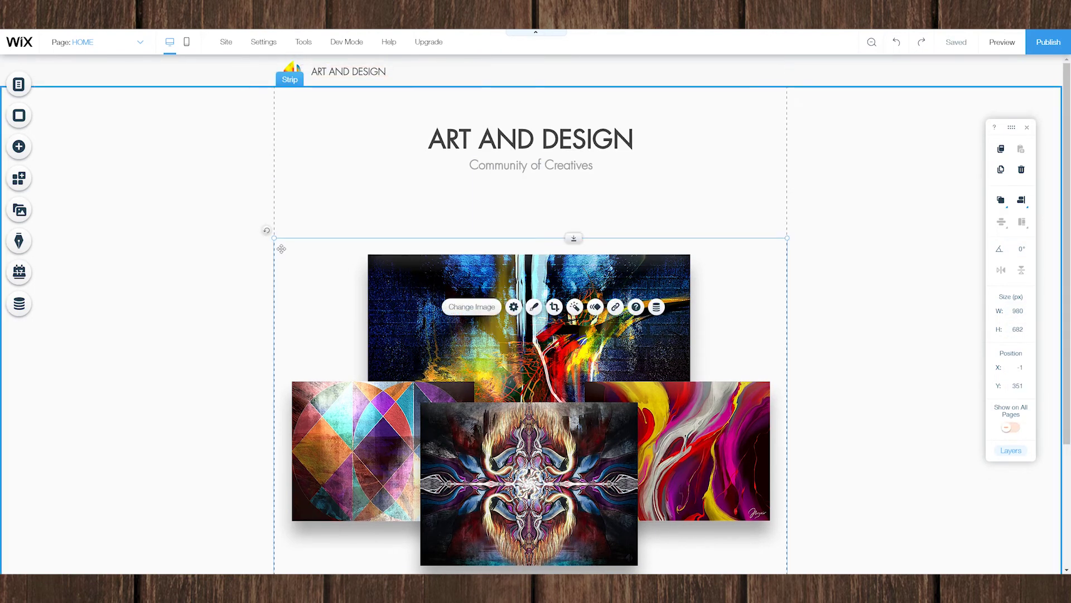
# Add the mint "Discover More" text button below the subtitle in the strip, at X 403, Y 270
pyautogui.click(21, 147)
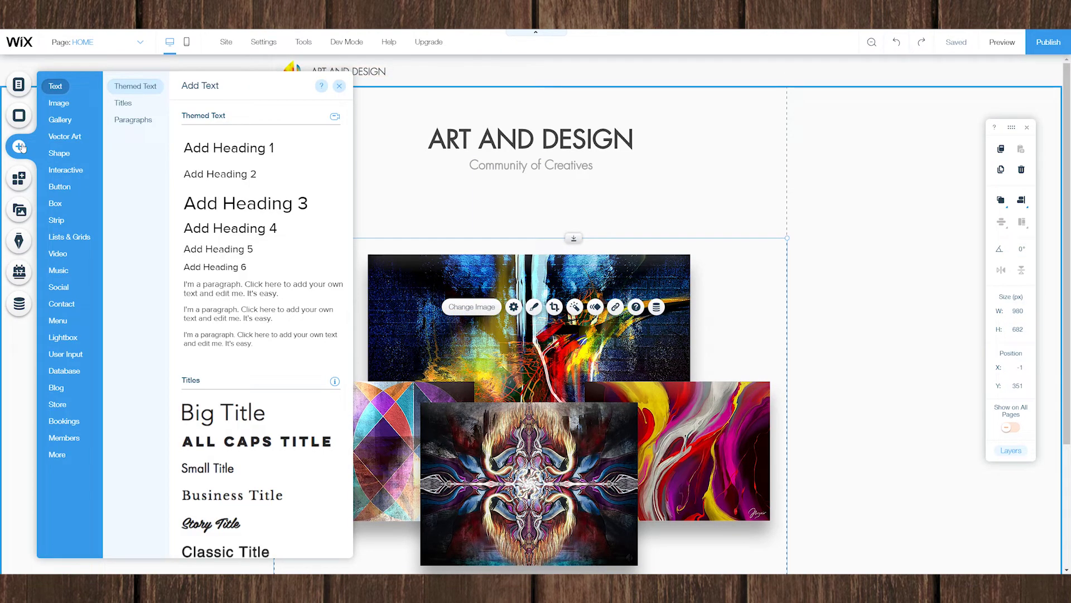
pyautogui.click(59, 187)
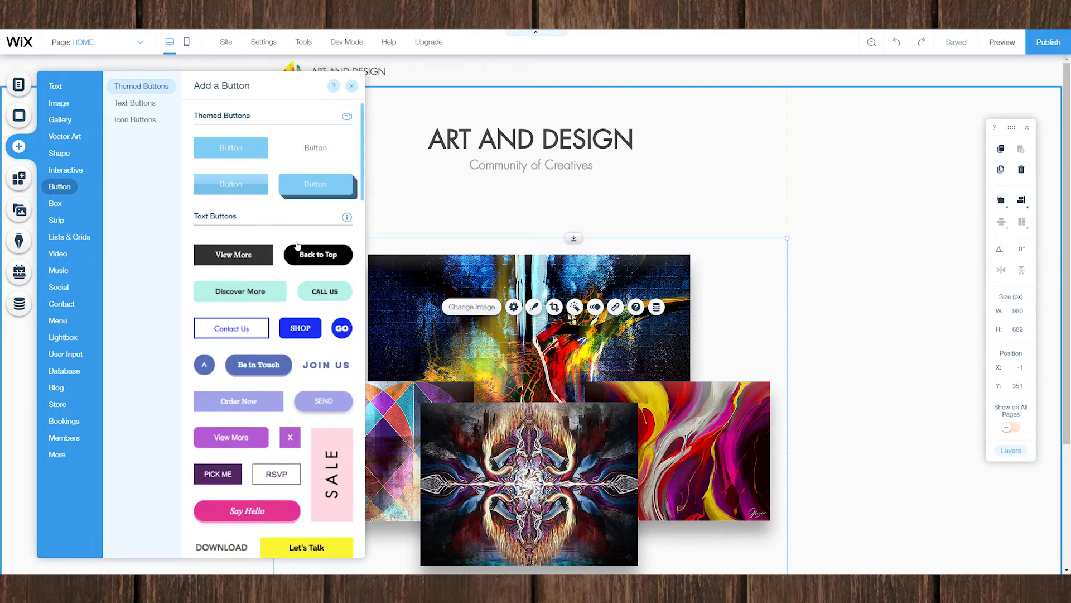
pyautogui.moveTo(235, 293); pyautogui.dragTo(525, 207)
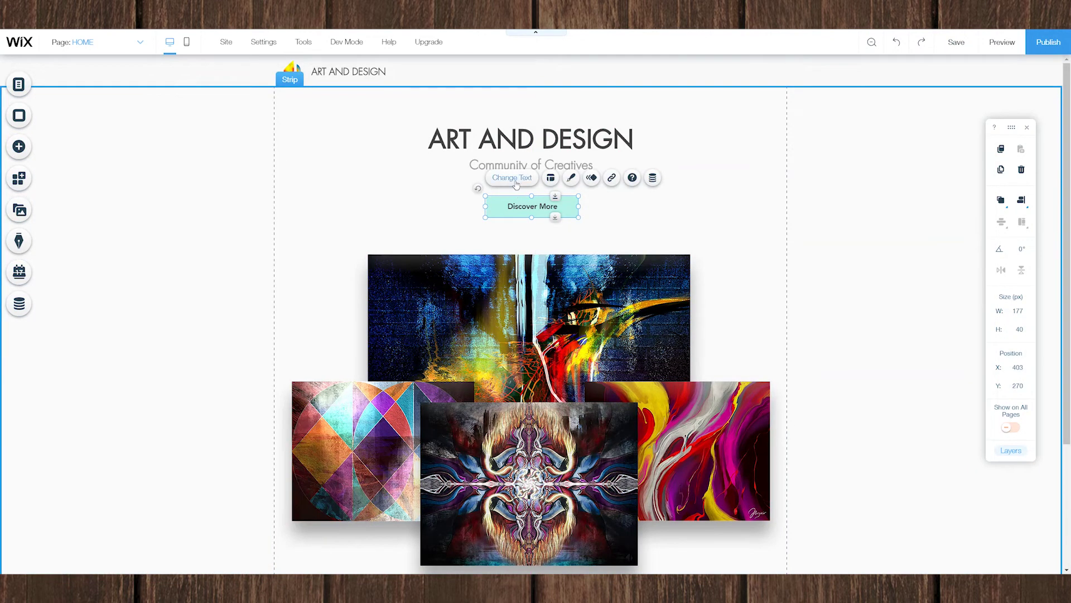
# Customize the "Discover More" button's regular fill with the new custom color #796EFF
pyautogui.click(572, 178)
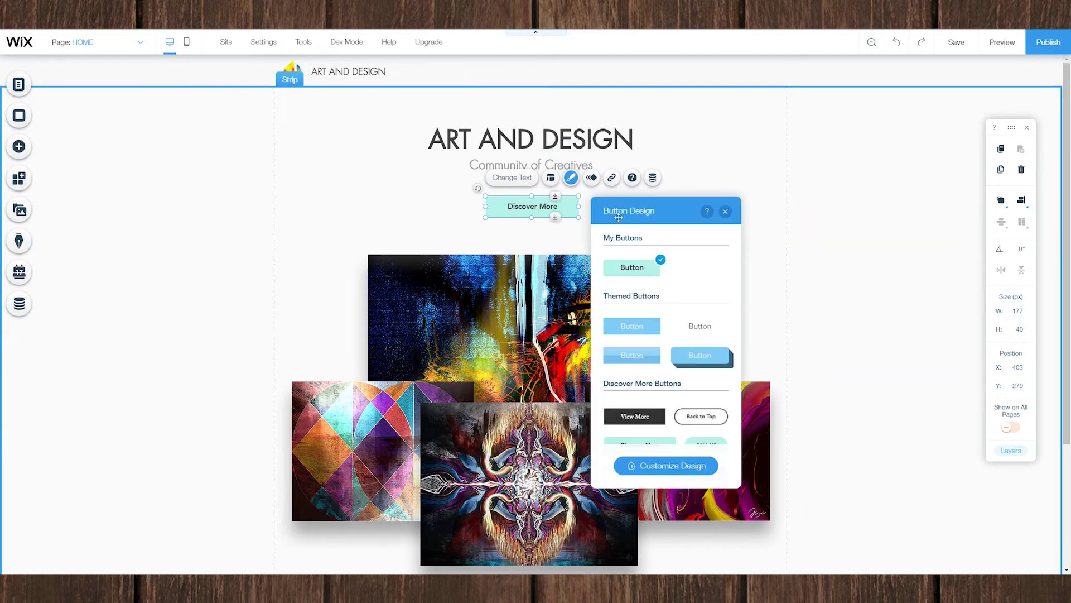
pyautogui.click(668, 466)
pyautogui.click(664, 326)
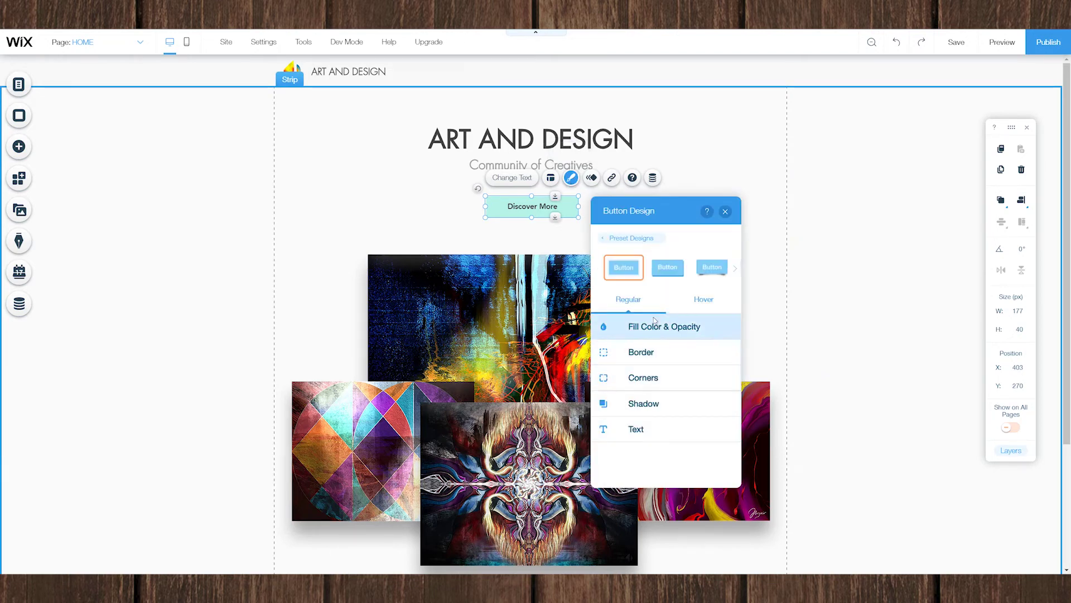
pyautogui.click(721, 365)
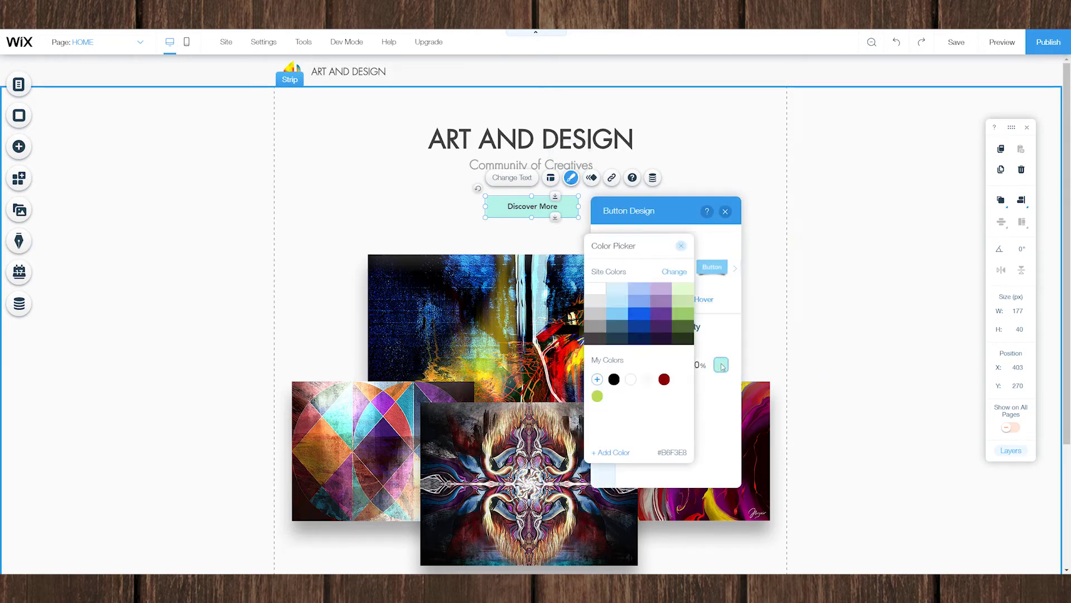
pyautogui.click(615, 453)
pyautogui.click(672, 428)
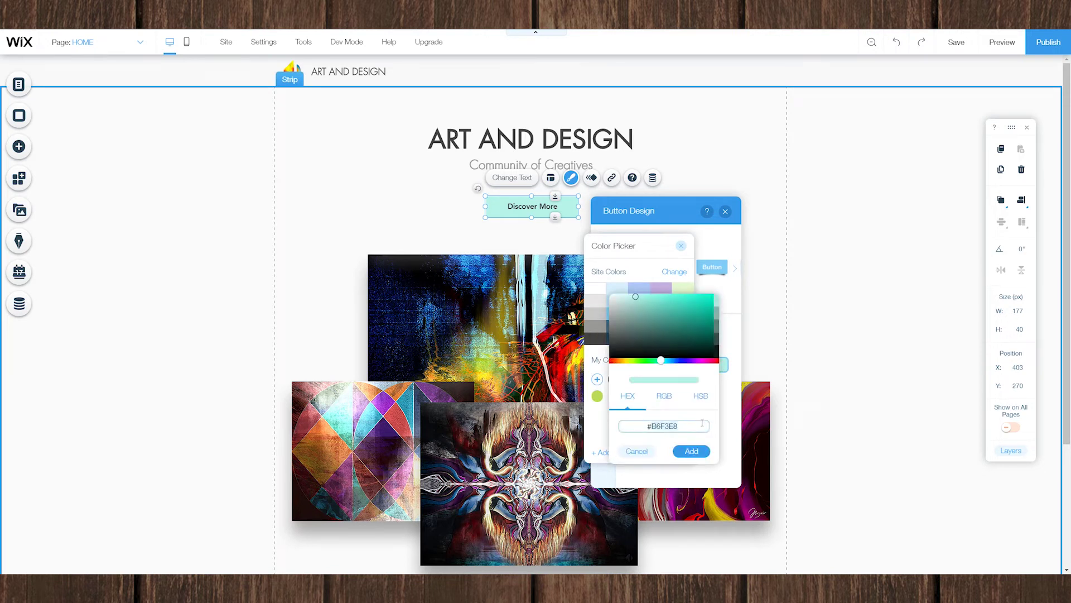
pyautogui.write('#796EFF')
pyautogui.click(692, 452)
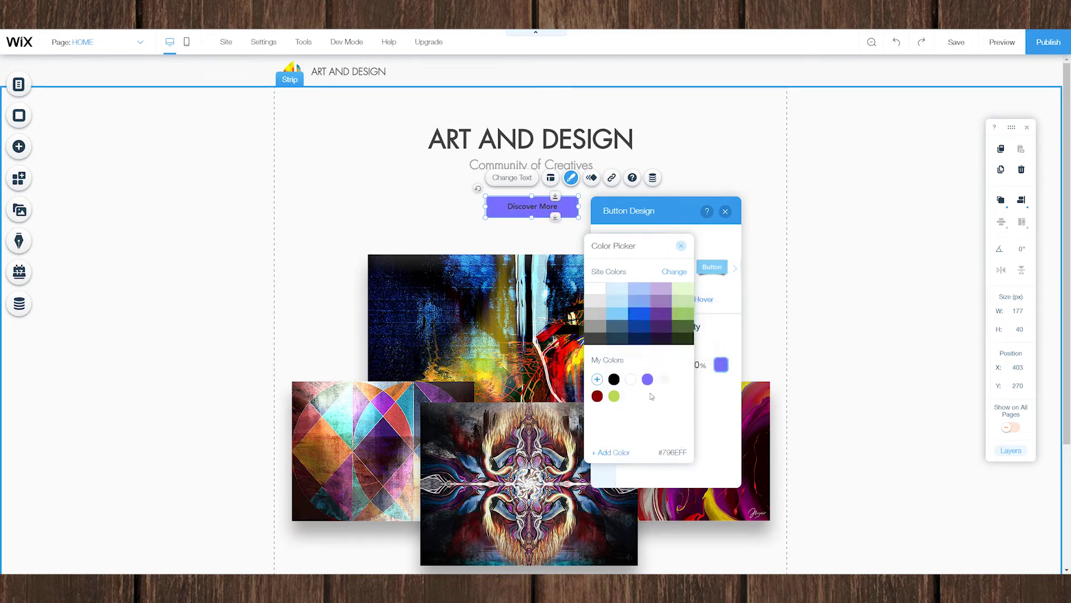
pyautogui.click(648, 379)
pyautogui.click(682, 247)
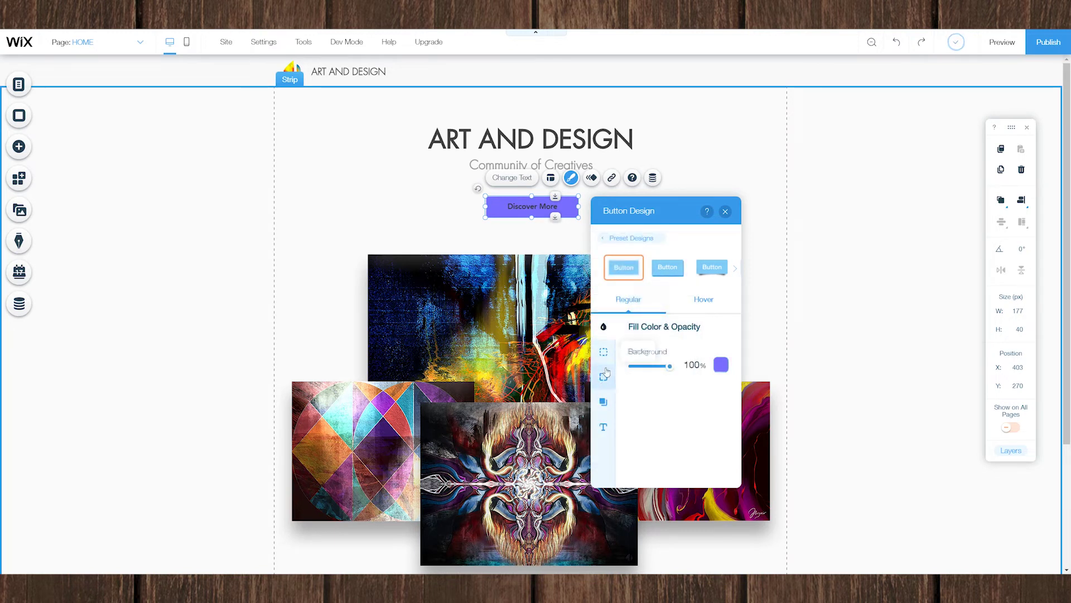
# Make the "Discover More" button's text white and bold, with a font size of 16
pyautogui.click(604, 427)
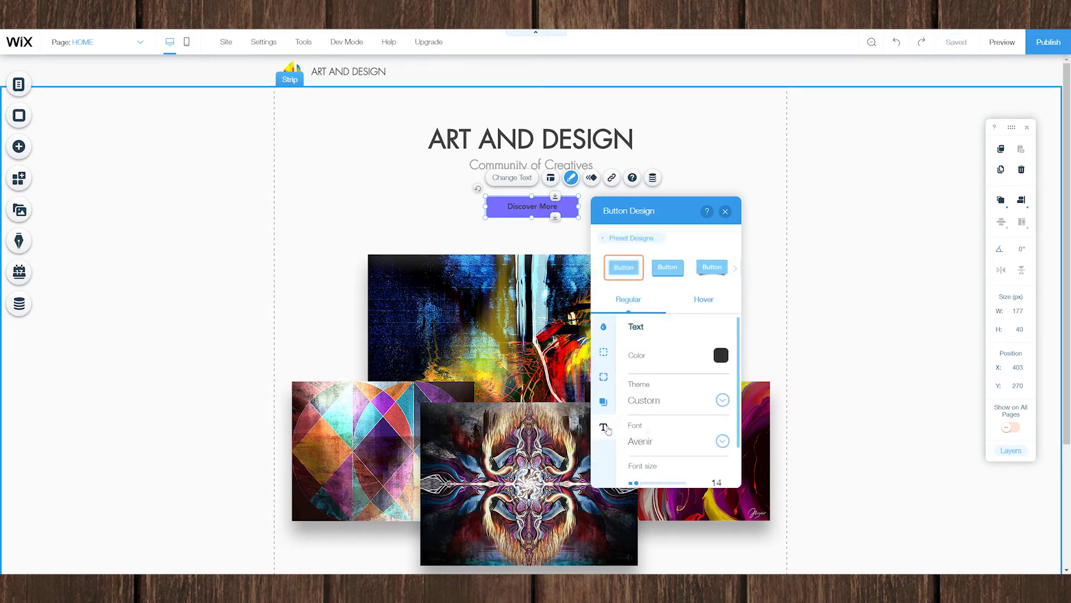
pyautogui.click(721, 356)
pyautogui.click(595, 288)
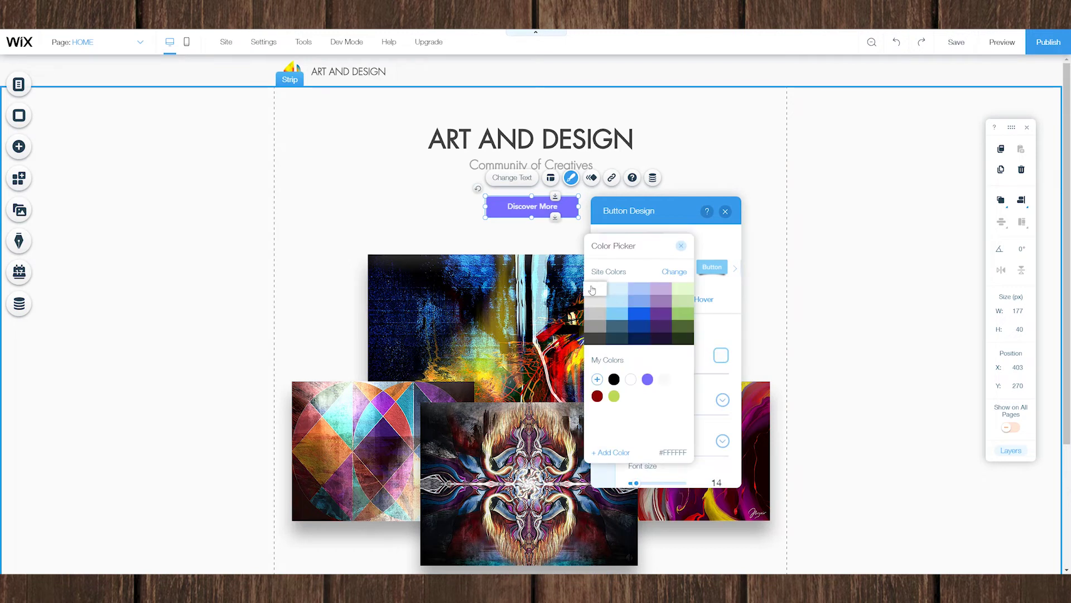
pyautogui.click(681, 246)
pyautogui.scroll(-1, 680, 363)
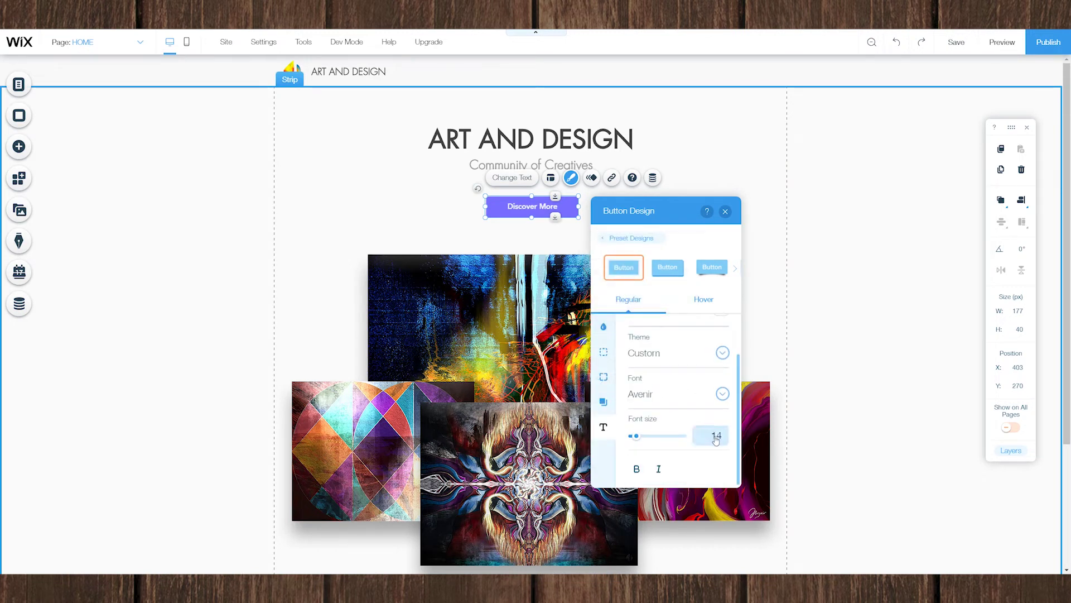
pyautogui.press('Return')
pyautogui.click(637, 467)
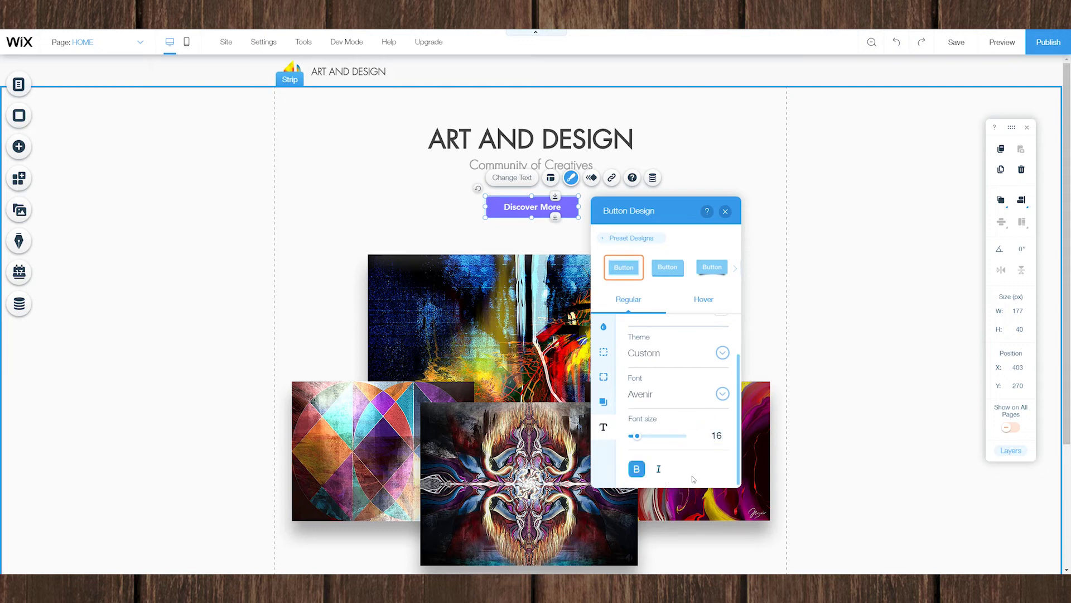
# Change the "Discover More" button's font to Proxima Nova and finish customizing its design
pyautogui.scroll(1, 700, 455)
pyautogui.click(643, 438)
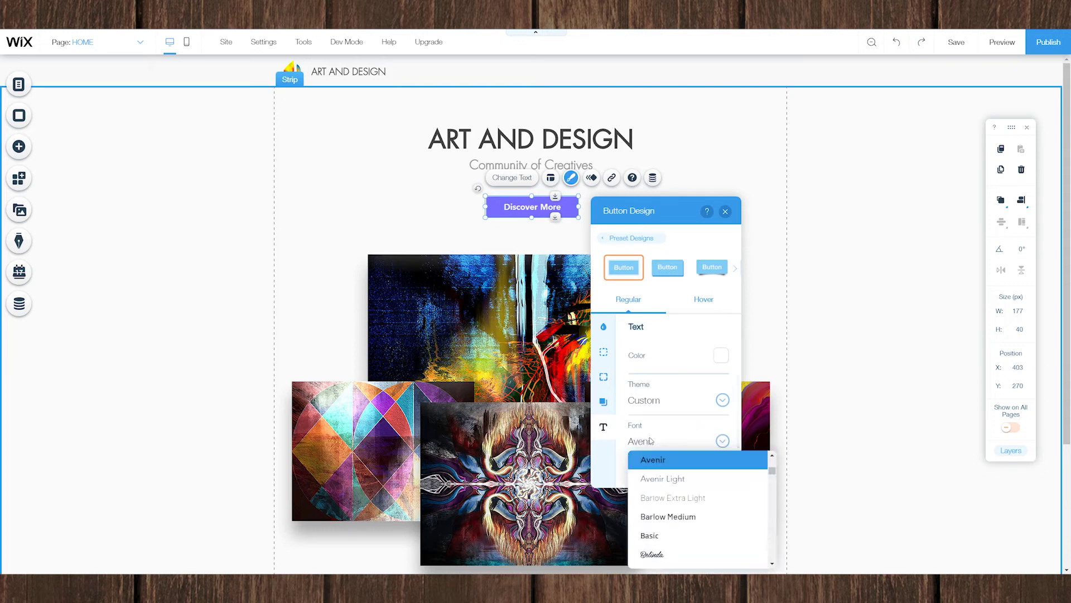
pyautogui.moveTo(772, 471); pyautogui.dragTo(774, 539)
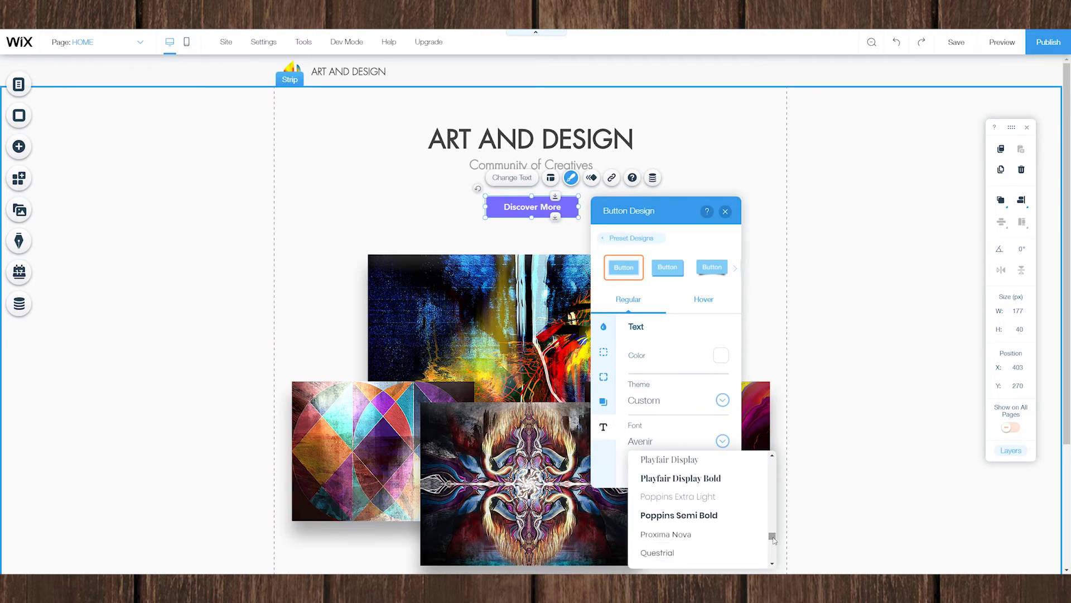
pyautogui.click(685, 534)
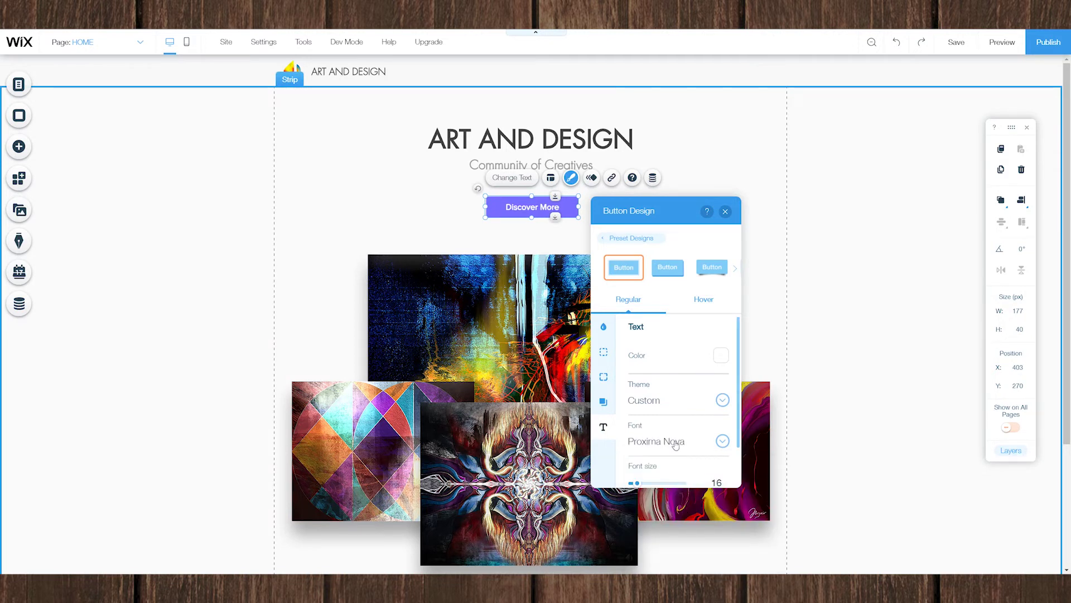
pyautogui.scroll(-1, 697, 463)
pyautogui.scroll(1, 698, 460)
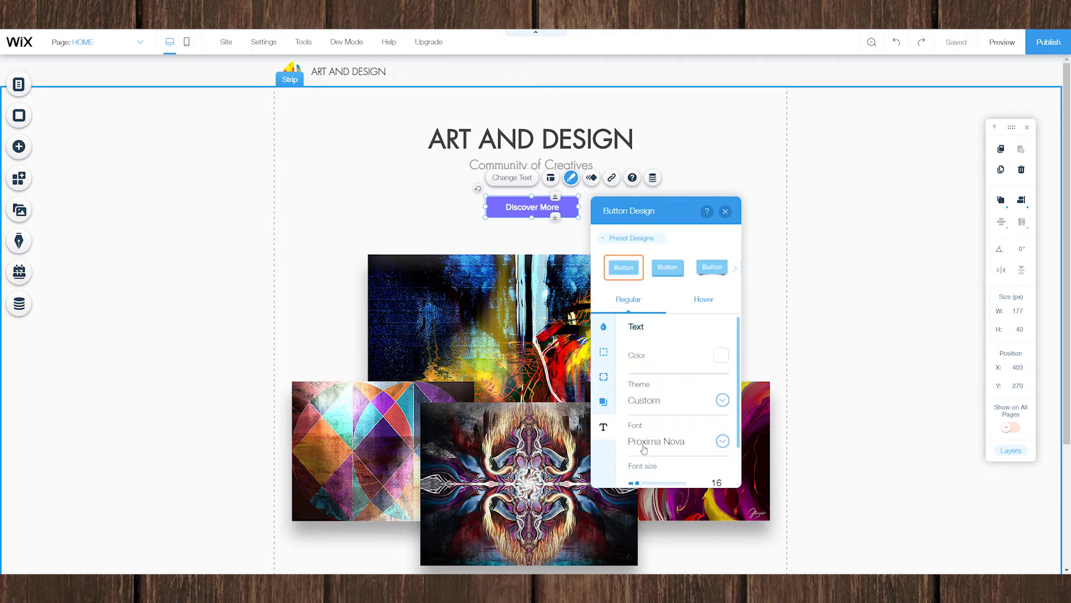
pyautogui.click(726, 213)
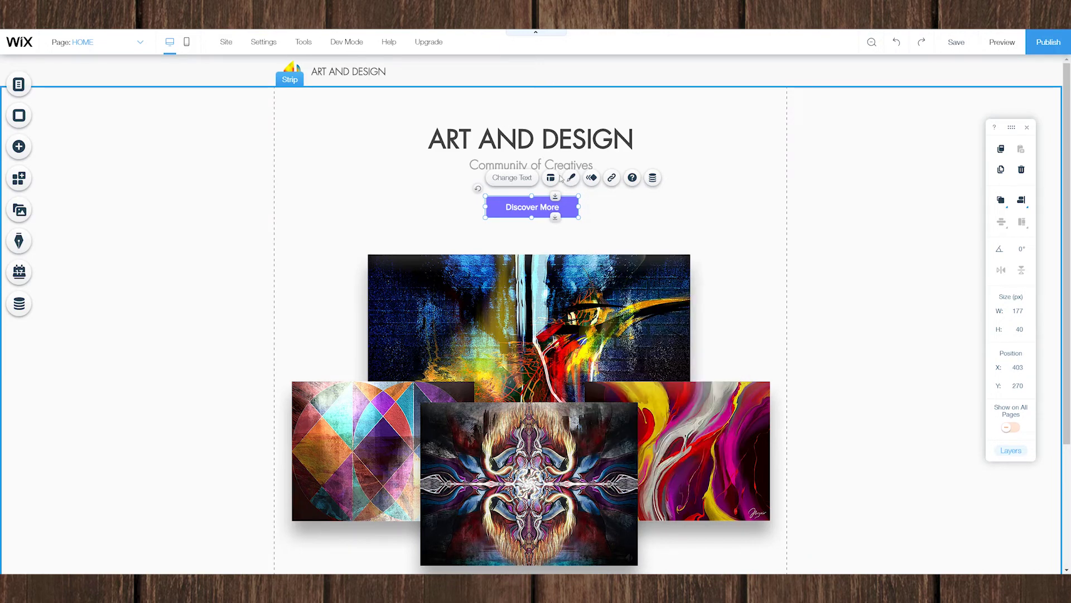
# Lower the "Discover More" button slightly to X 401, Y 281 and resize it to 160 × 45 px
pyautogui.moveTo(528, 207); pyautogui.dragTo(527, 213)
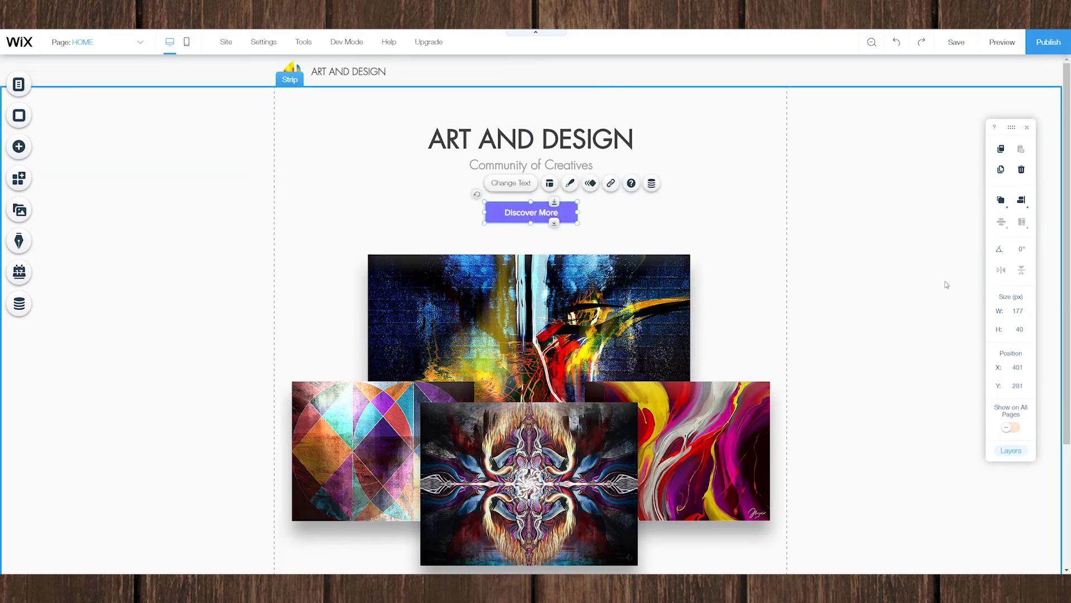
pyautogui.click(1026, 314)
pyautogui.write('160')
pyautogui.press('Tab')
pyautogui.press('Return')
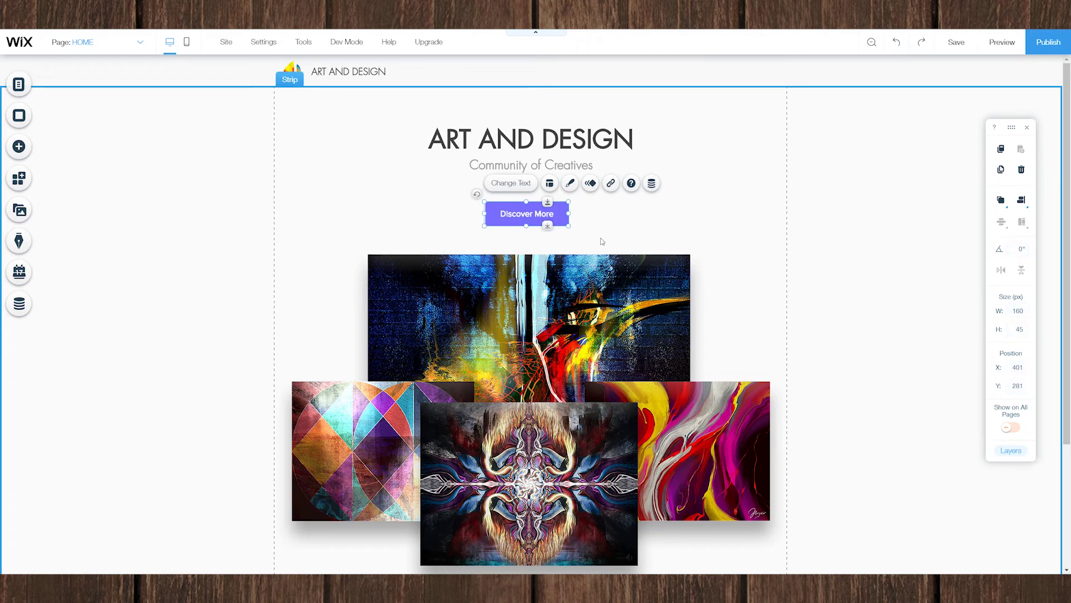
# Center the resized "Discover More" button horizontally under the subtitle, at X 409, Y 282
pyautogui.moveTo(519, 218); pyautogui.dragTo(524, 218)
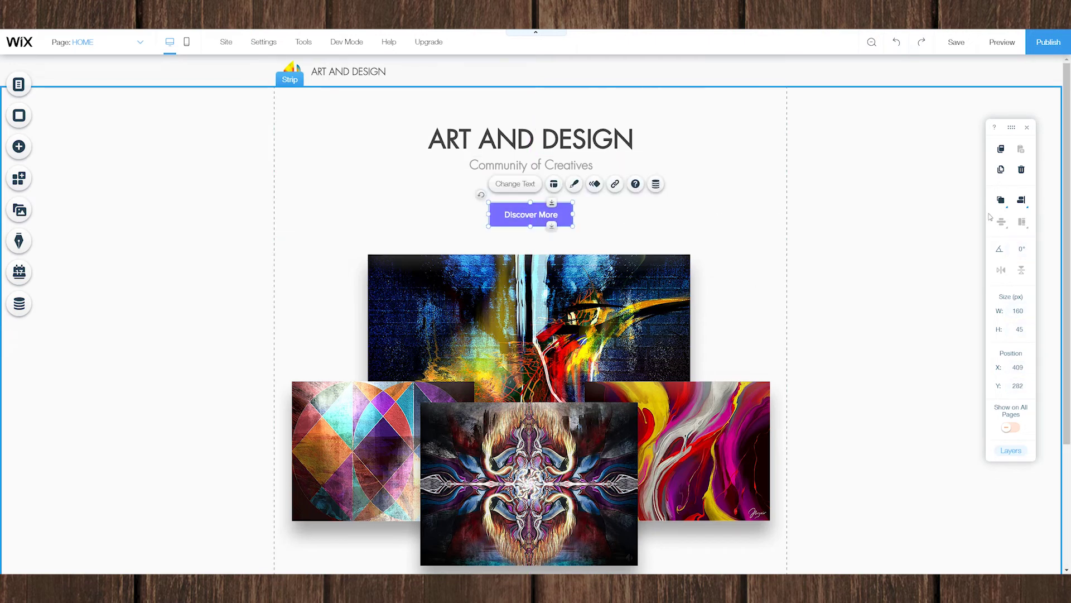
pyautogui.click(1021, 199)
pyautogui.click(999, 204)
pyautogui.click(686, 222)
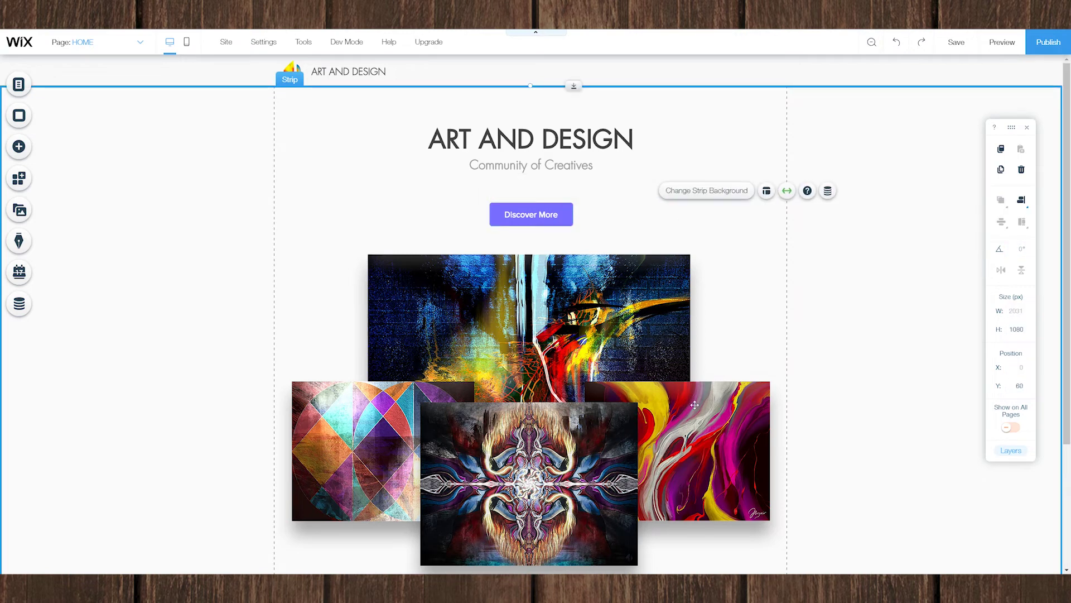
# Move the "Discover More" button up to just beneath the subtitle, at X 409, Y 226
pyautogui.click(551, 137)
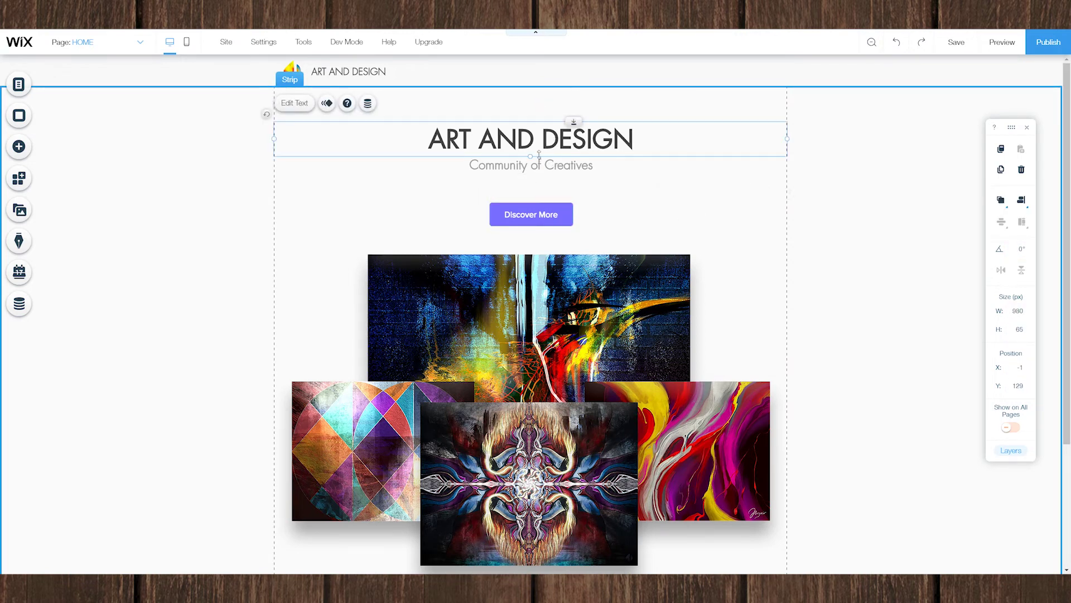
pyautogui.click(536, 208)
pyautogui.moveTo(537, 207); pyautogui.dragTo(537, 178)
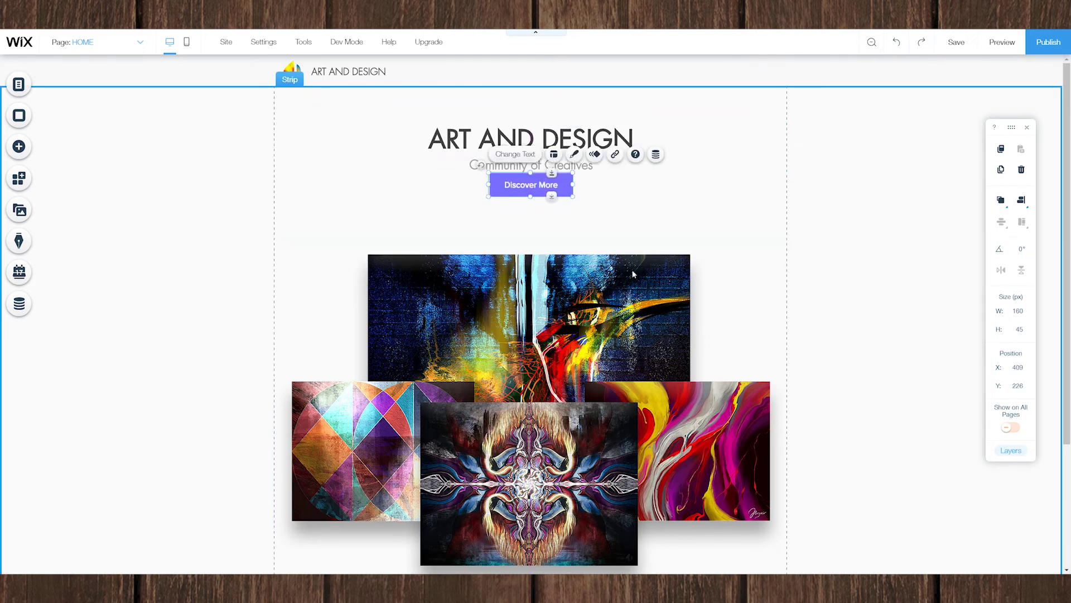
# Nudge the "Discover More" button down to X 409, Y 261, leaving a gap beneath the subtitle
pyautogui.press('Up')
pyautogui.press('Up')
pyautogui.press('Up')
pyautogui.press('Up')
pyautogui.press('Up')
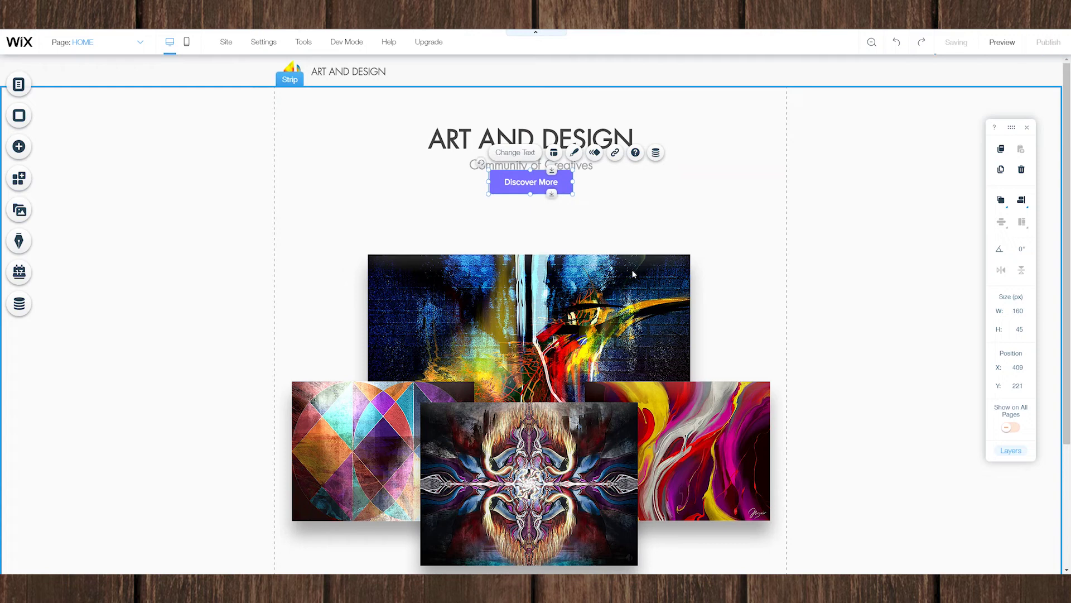
pyautogui.hotkey('shift', 'Down')
pyautogui.hotkey('shift', 'Down')
pyautogui.hotkey('shift', 'Down')
pyautogui.hotkey('shift', 'Down')
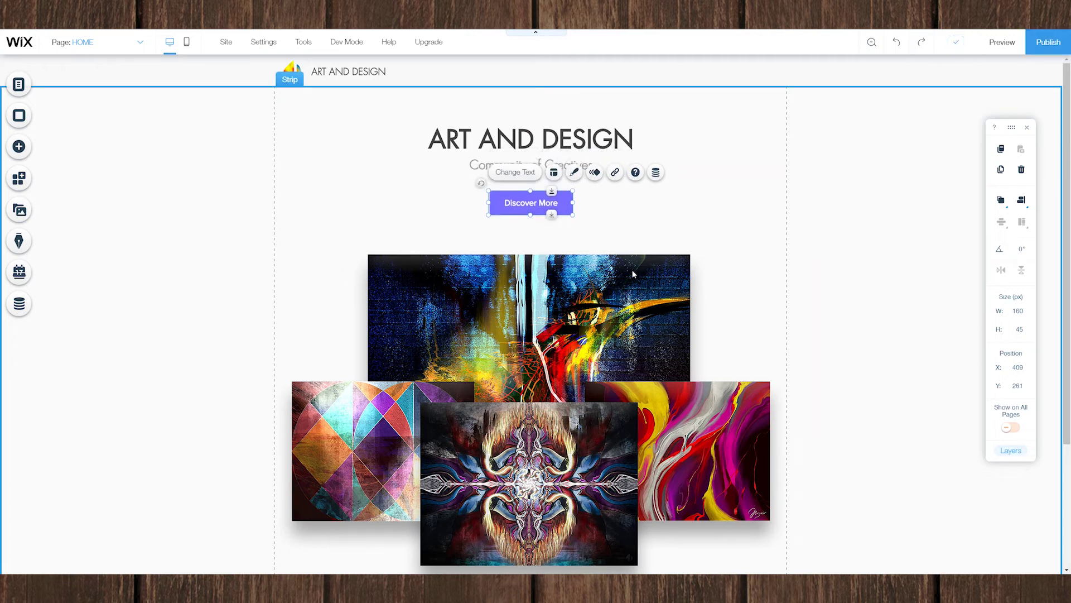
# Move the artwork image up to X -1, Y 316, beneath the button, and scale it down slightly
pyautogui.moveTo(602, 351); pyautogui.dragTo(574, 313)
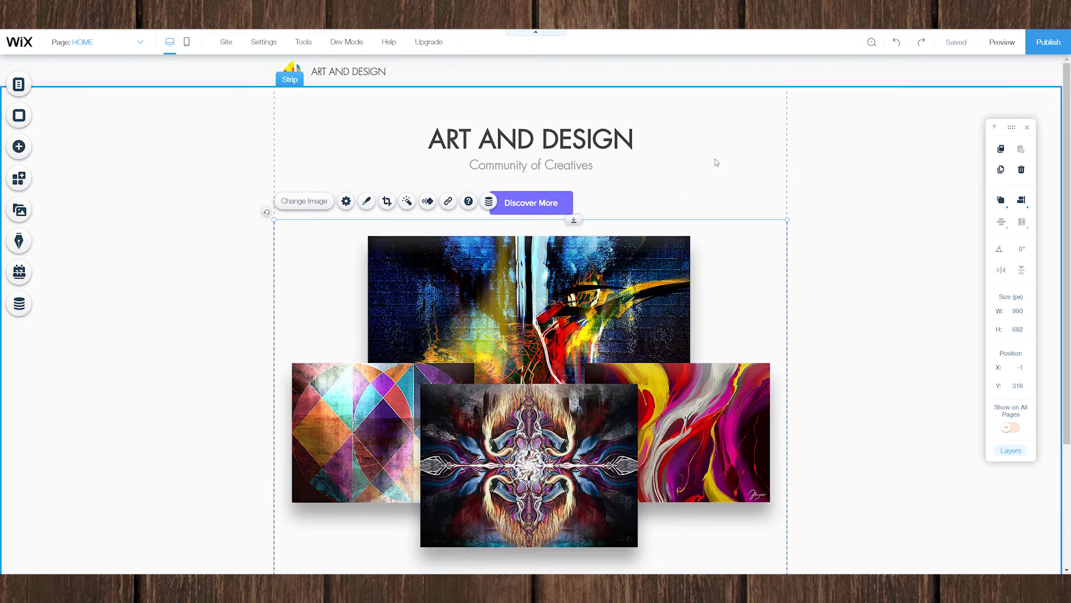
pyautogui.click(832, 162)
pyautogui.click(656, 191)
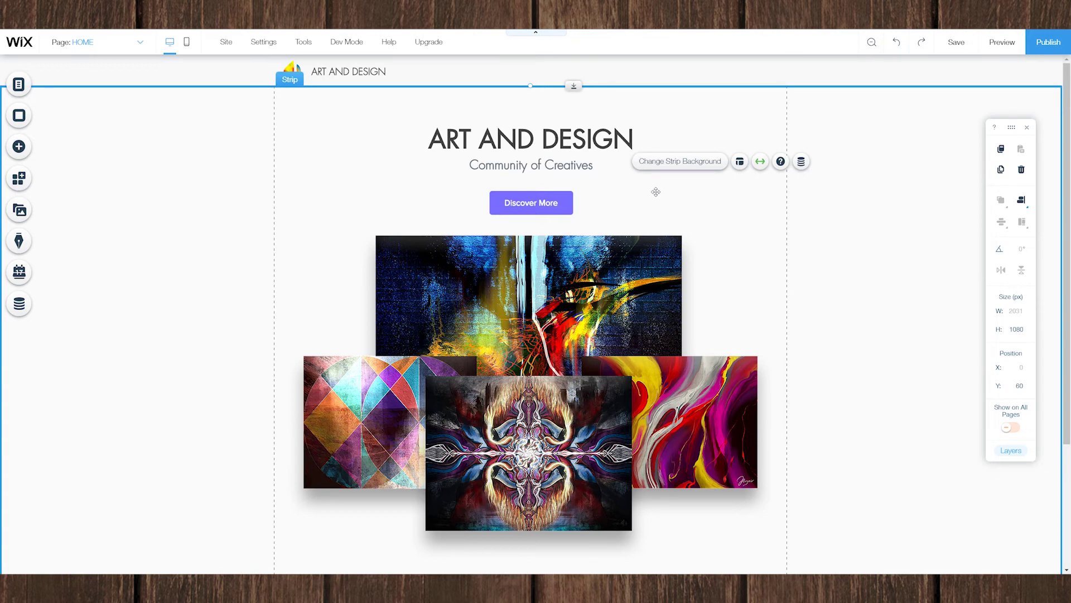
pyautogui.click(872, 43)
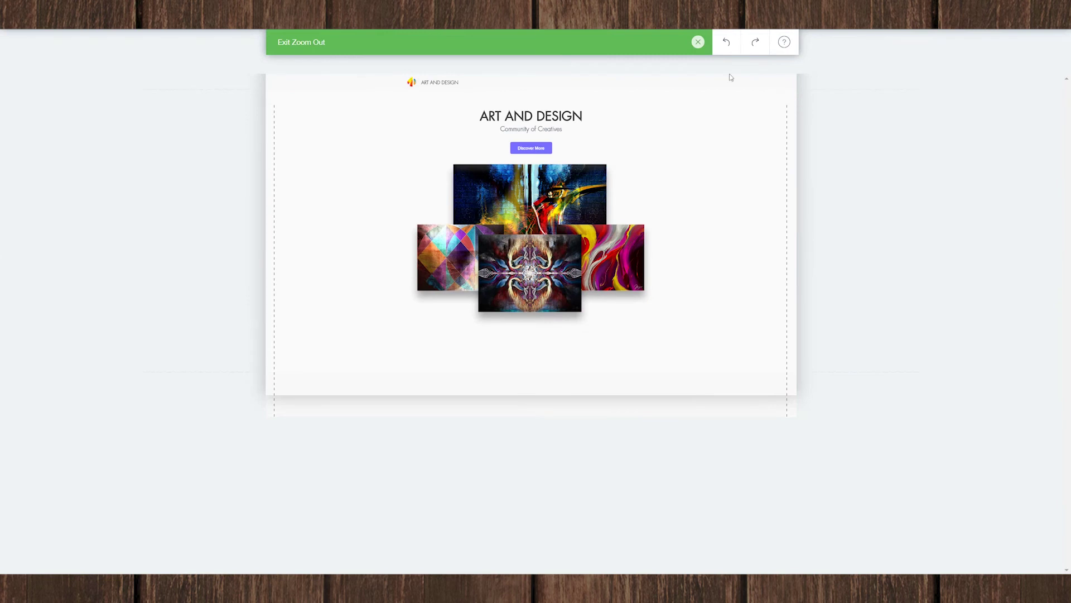
pyautogui.moveTo(568, 194)
pyautogui.click(699, 41)
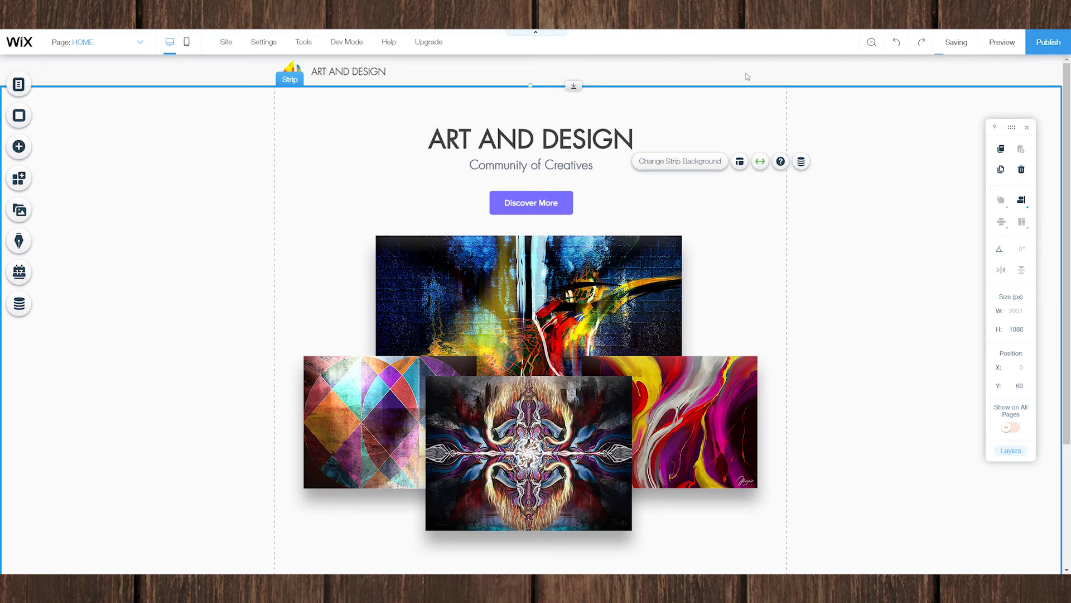
# Add the first themed menu to the header and narrow it to 339 × 50 px at X 643, Y 9
pyautogui.click(20, 148)
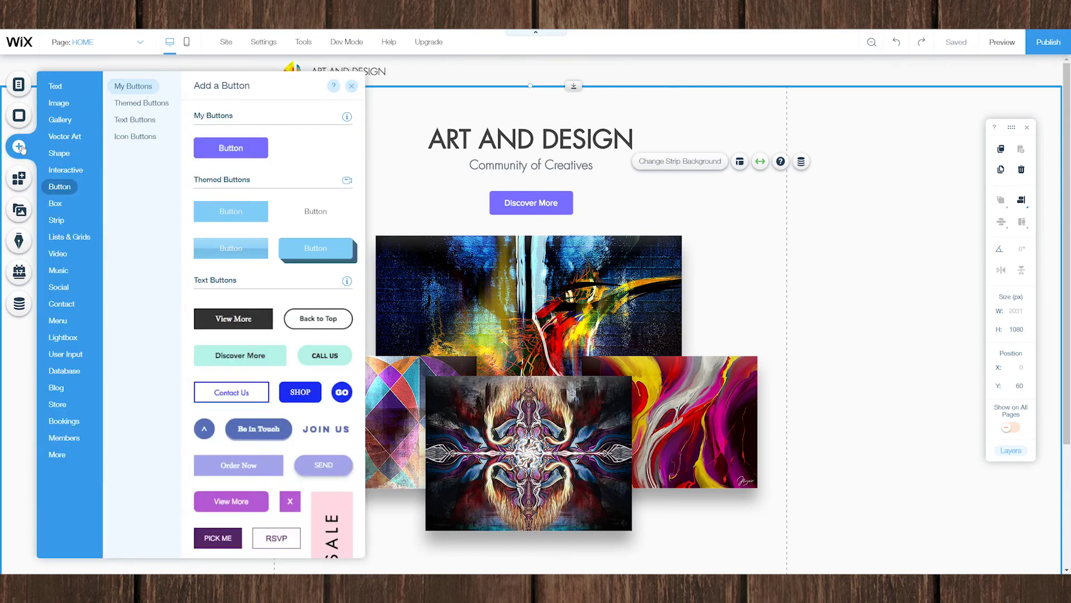
pyautogui.click(58, 325)
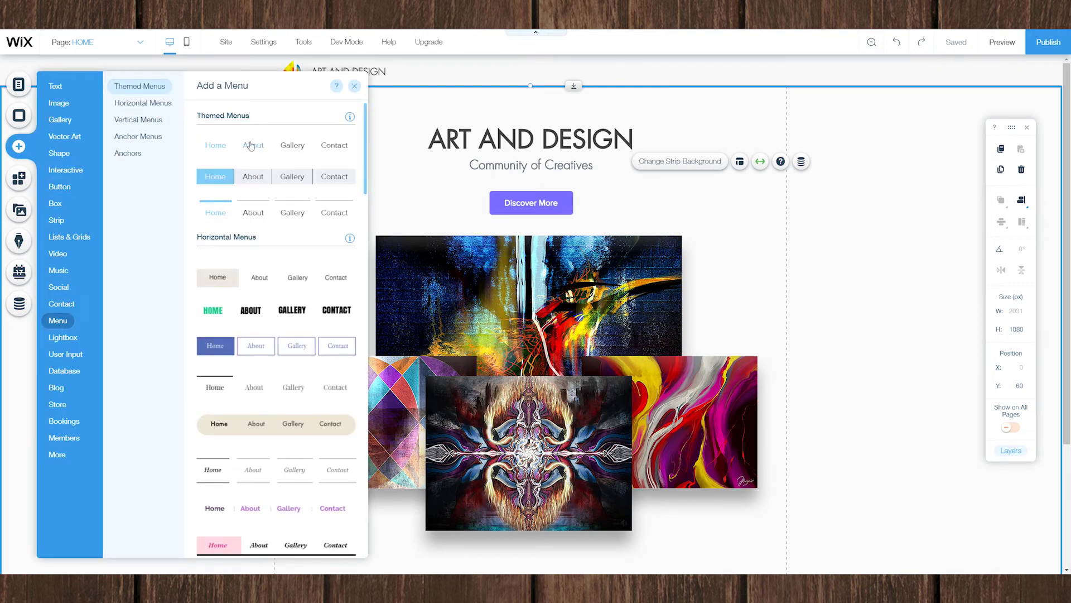
pyautogui.moveTo(249, 148); pyautogui.dragTo(534, 78)
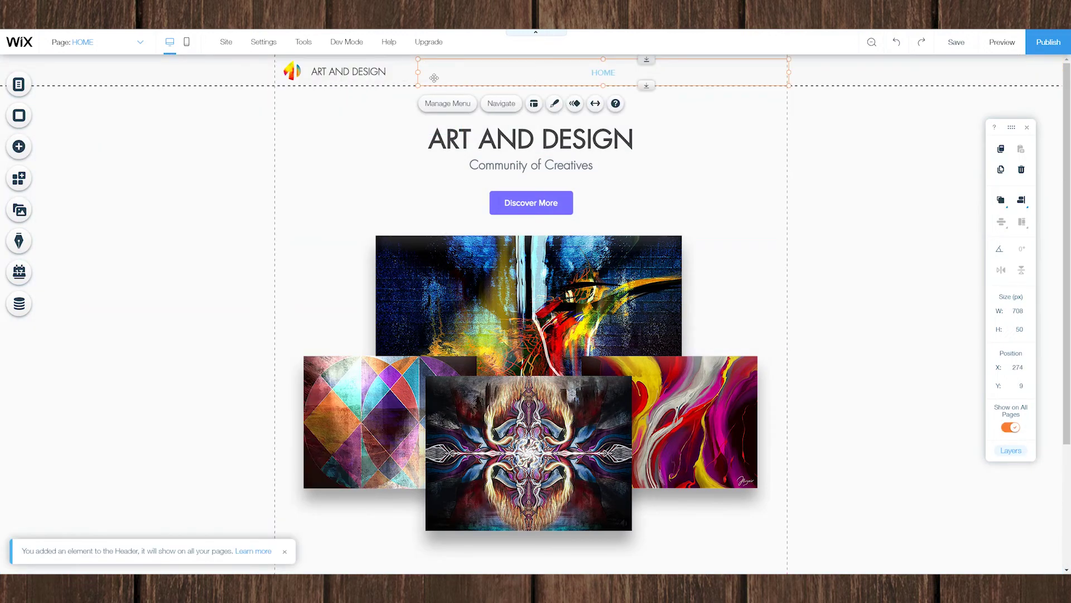
pyautogui.moveTo(473, 69); pyautogui.dragTo(610, 73)
# Examine the header menu's design settings, including the text color of its clicked state and its regular fill
pyautogui.click(747, 103)
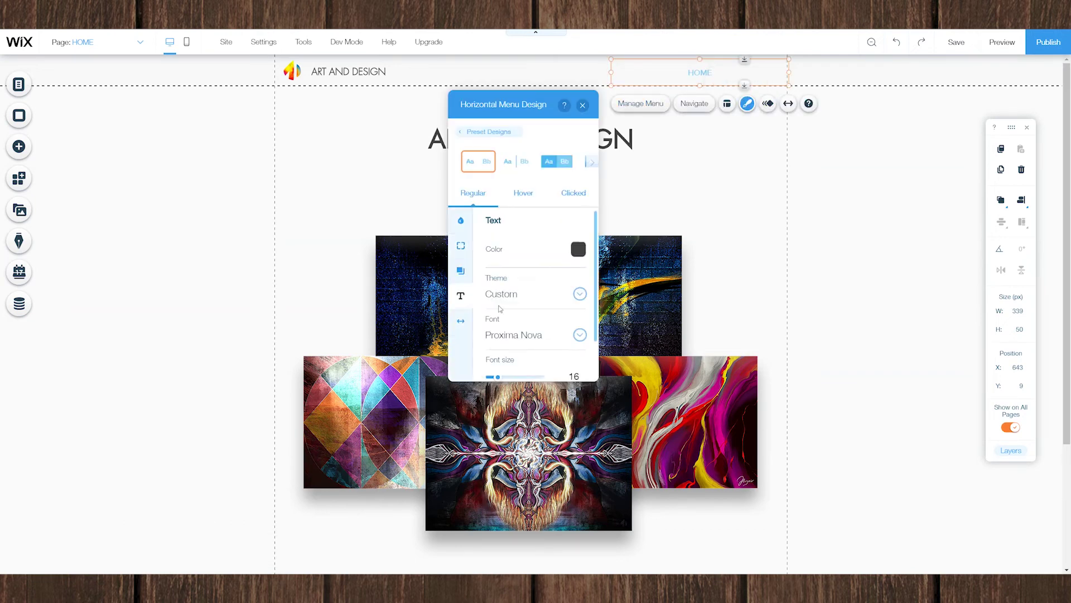
pyautogui.click(574, 192)
pyautogui.click(582, 252)
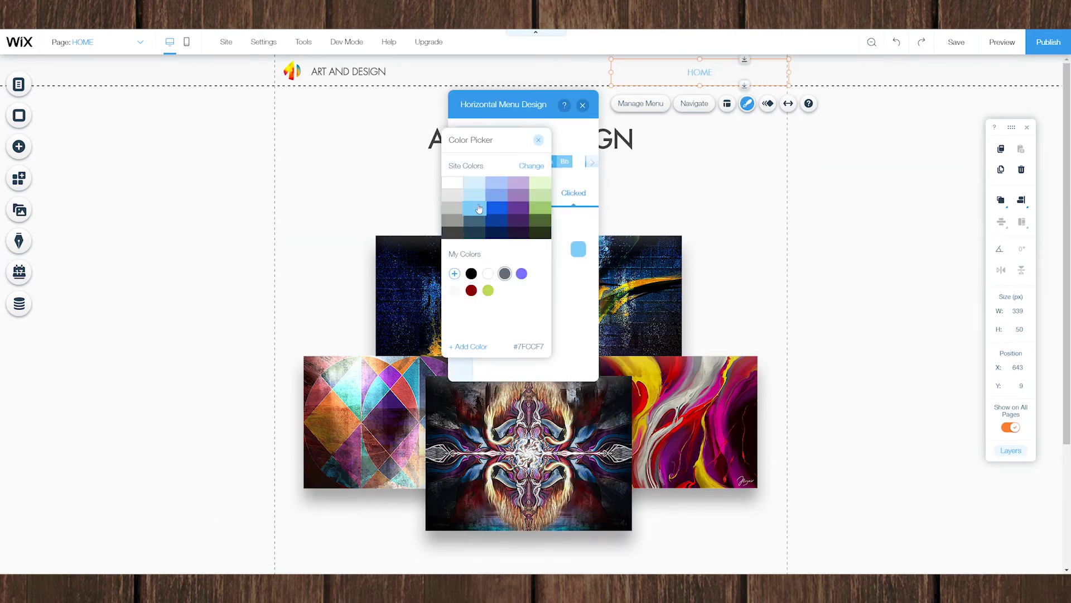
pyautogui.click(538, 140)
pyautogui.click(473, 193)
pyautogui.click(461, 221)
pyautogui.click(582, 105)
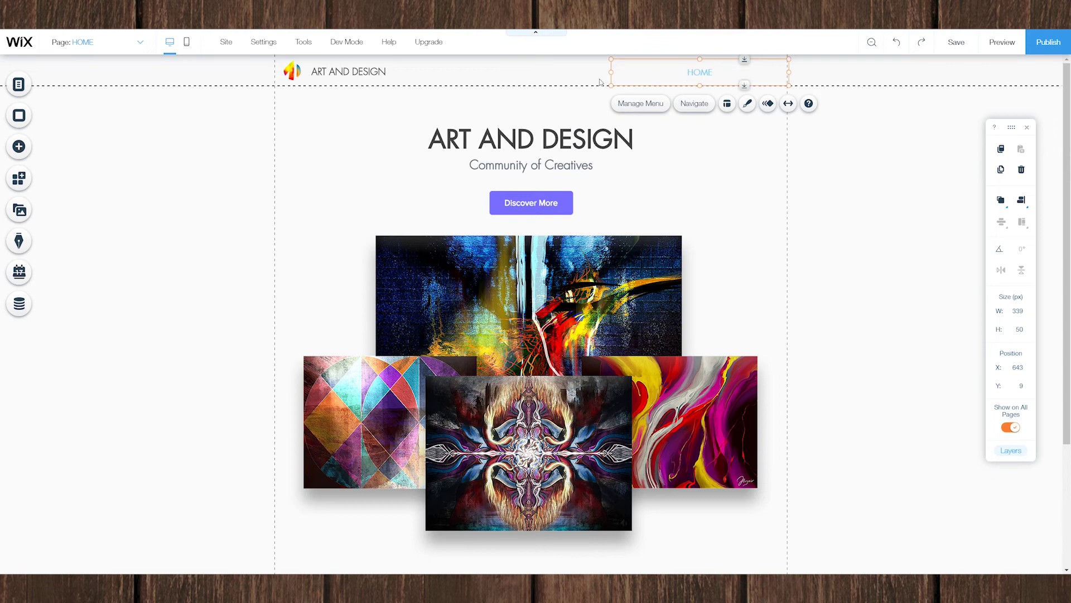
pyautogui.click(140, 43)
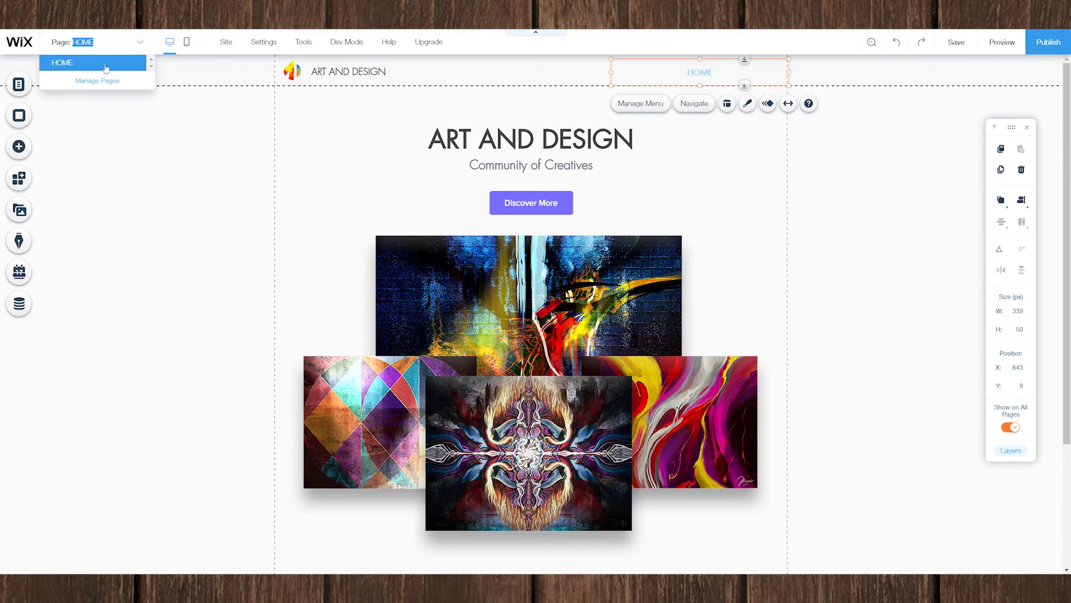
pyautogui.click(97, 83)
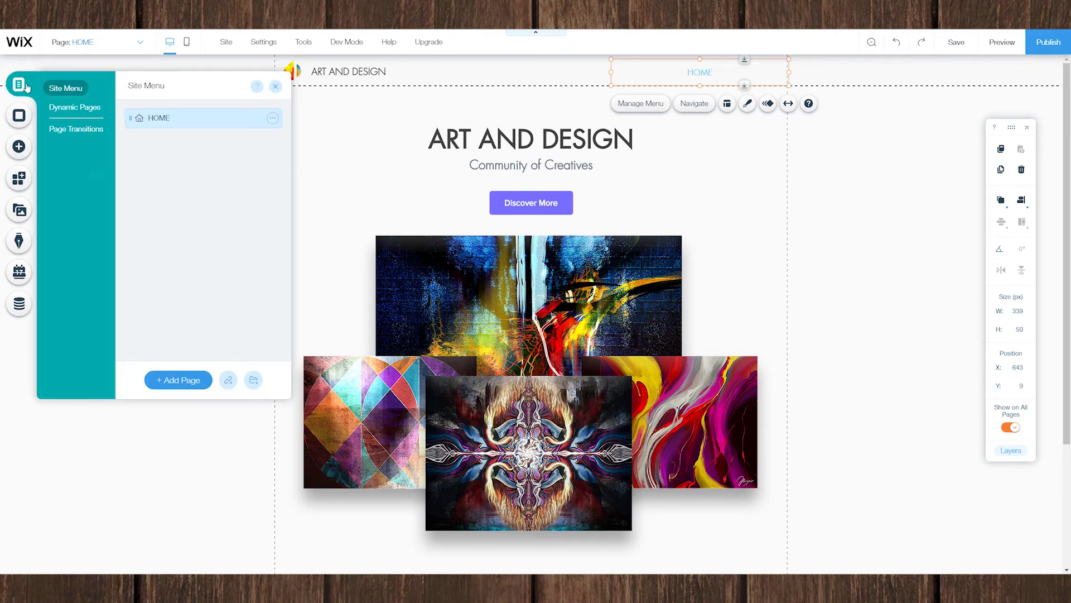
pyautogui.click(276, 86)
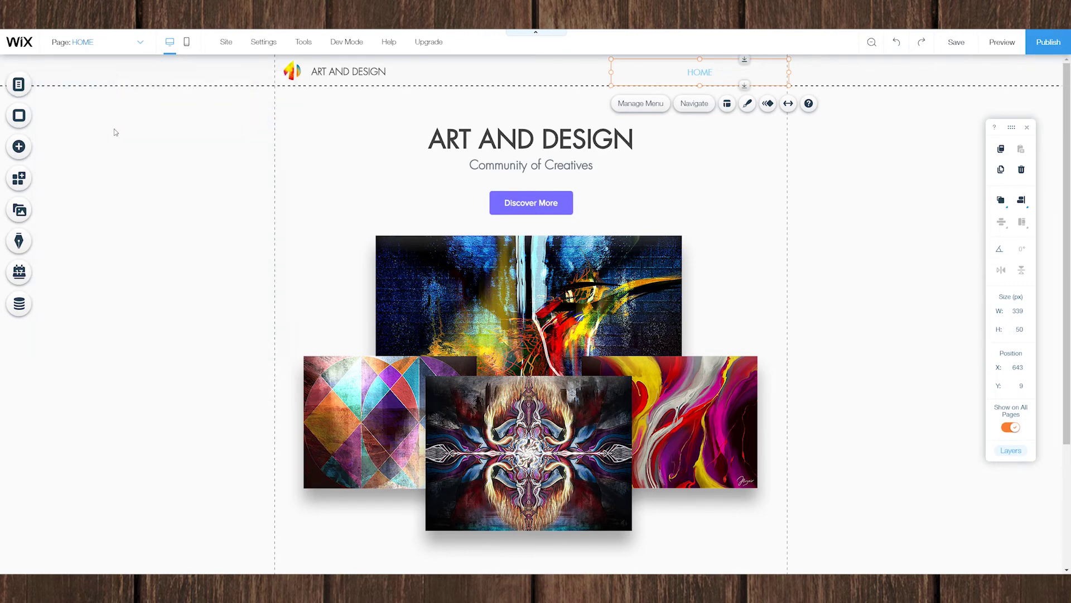
# Add a new page named "Assets" to the site menu
pyautogui.click(18, 84)
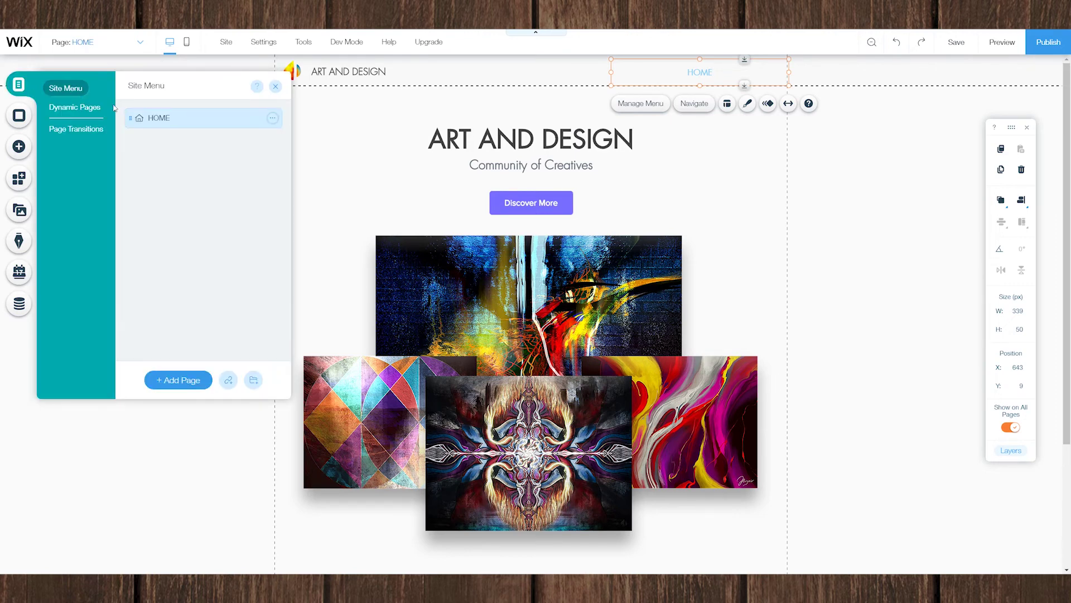
pyautogui.click(181, 381)
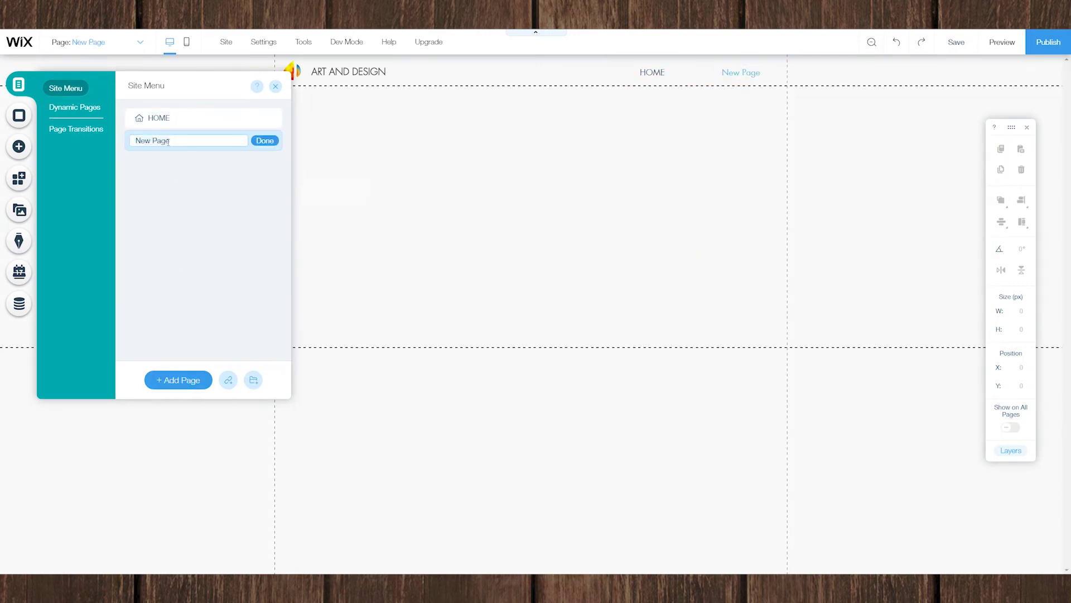
pyautogui.write('Assets')
pyautogui.click(265, 141)
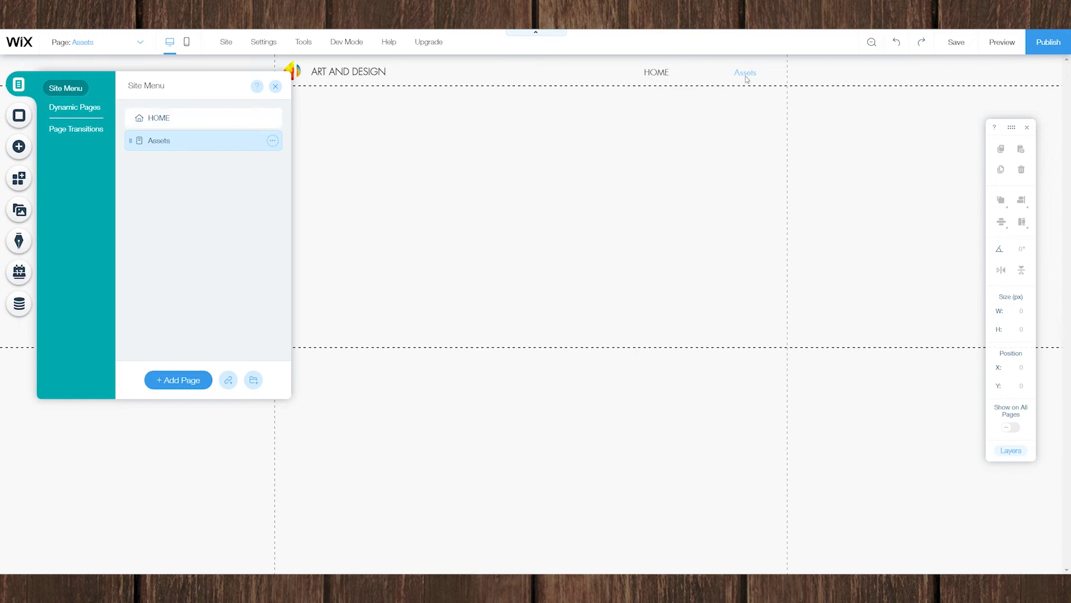
# Rename the "HOME" page to "Home"
pyautogui.click(272, 118)
pyautogui.click(327, 174)
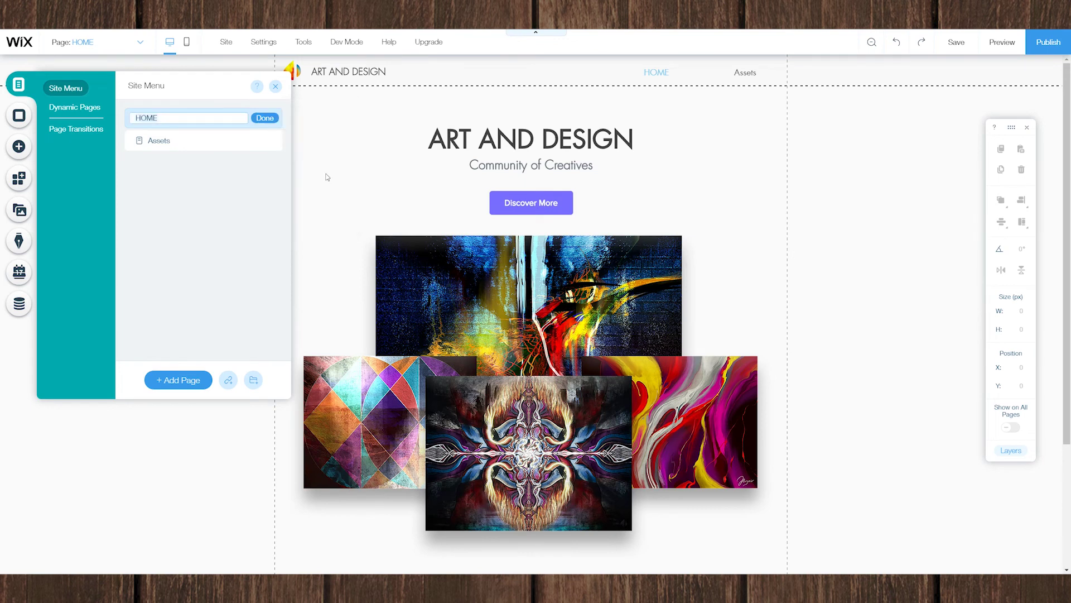
pyautogui.write('Home')
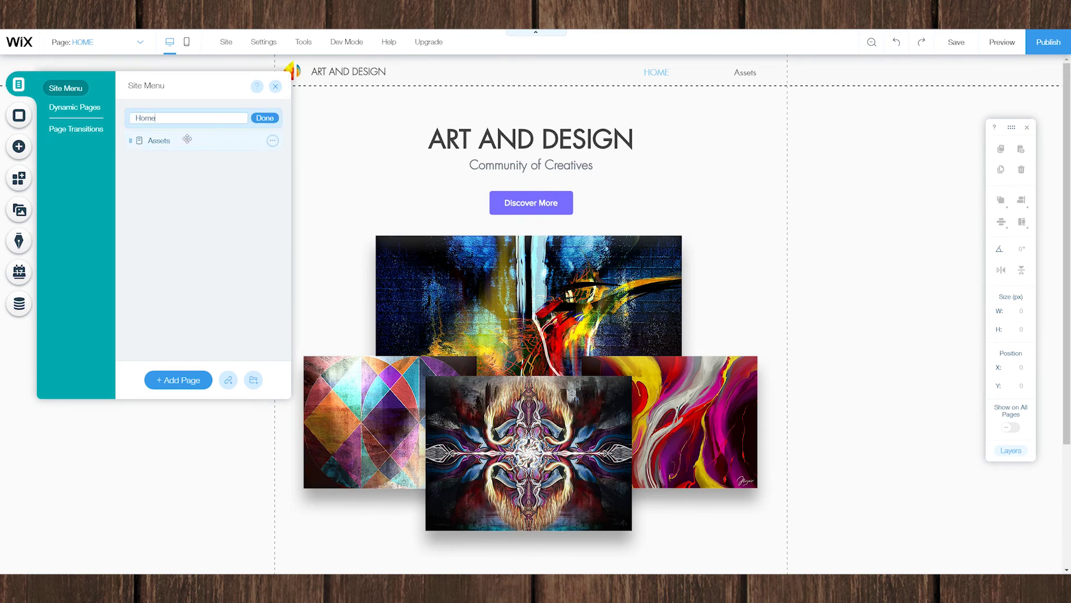
pyautogui.click(260, 119)
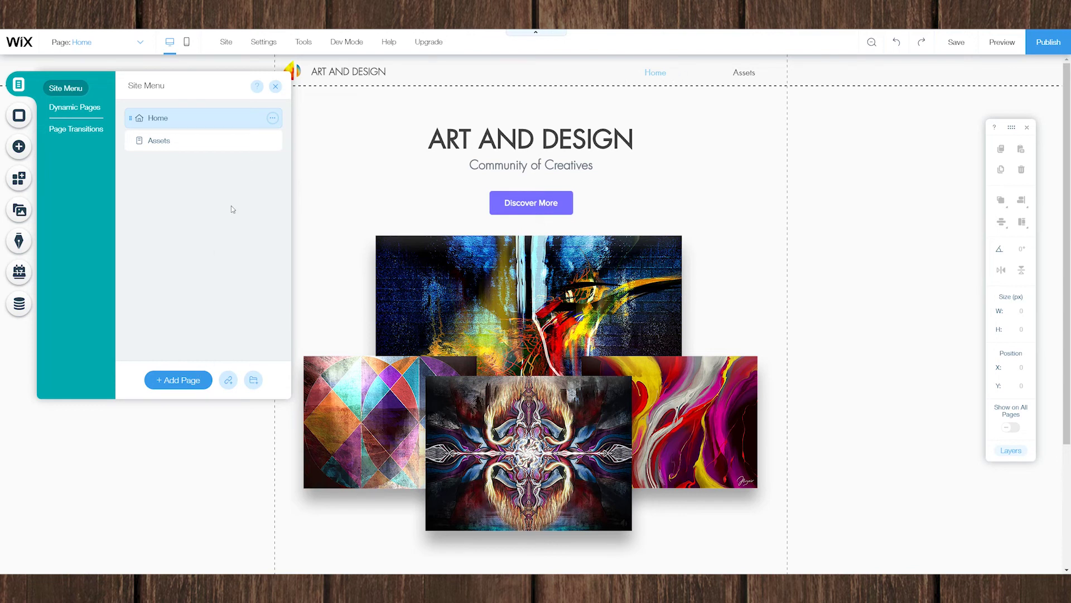
# Examine the Home page's general information, advanced caching settings and layout options
pyautogui.click(272, 118)
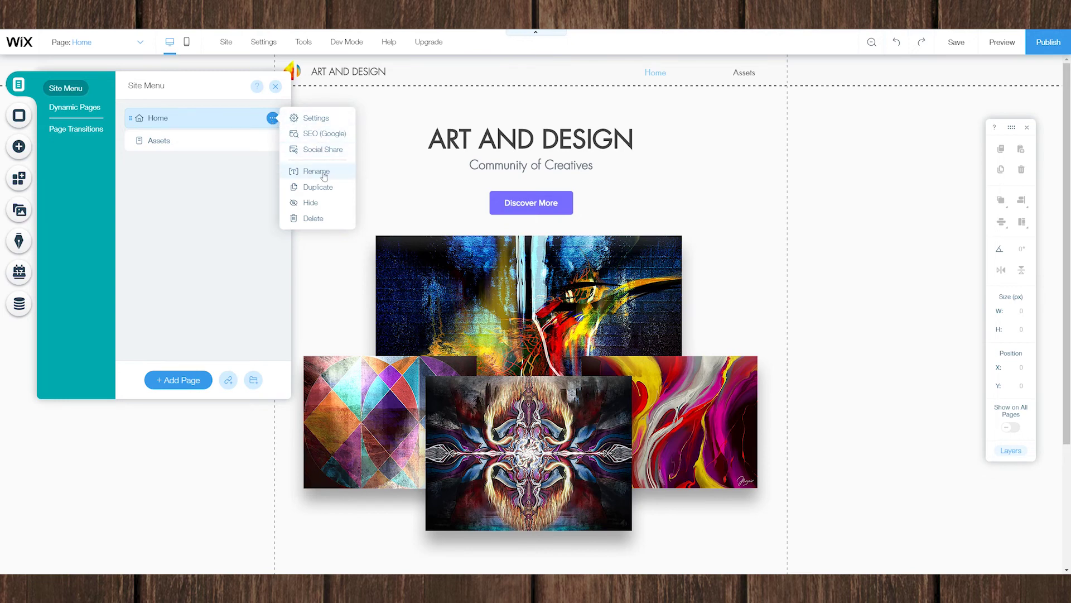
pyautogui.click(317, 120)
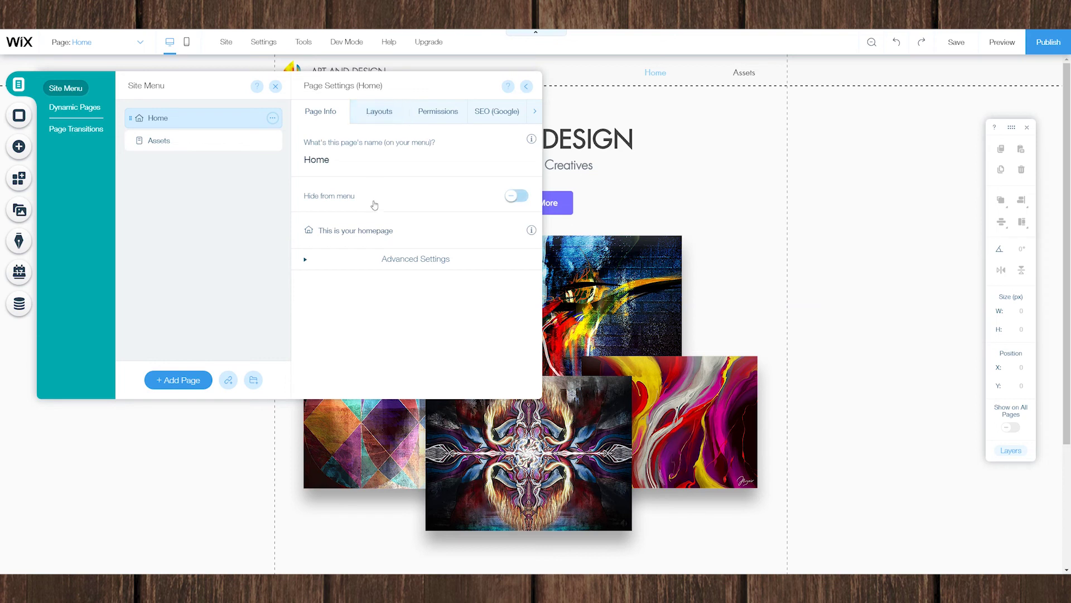
pyautogui.click(374, 264)
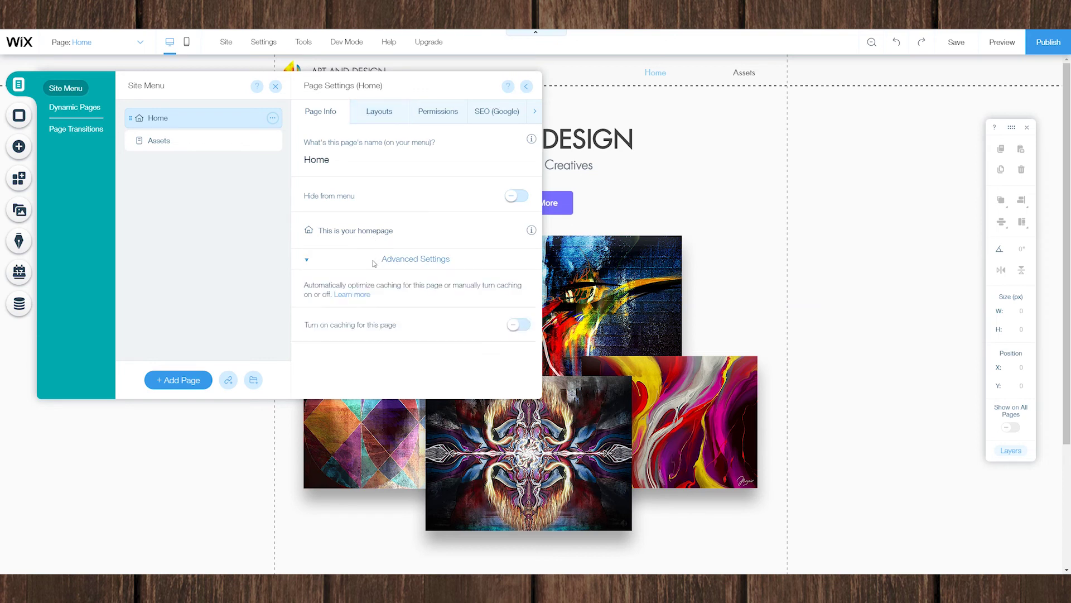
pyautogui.click(372, 114)
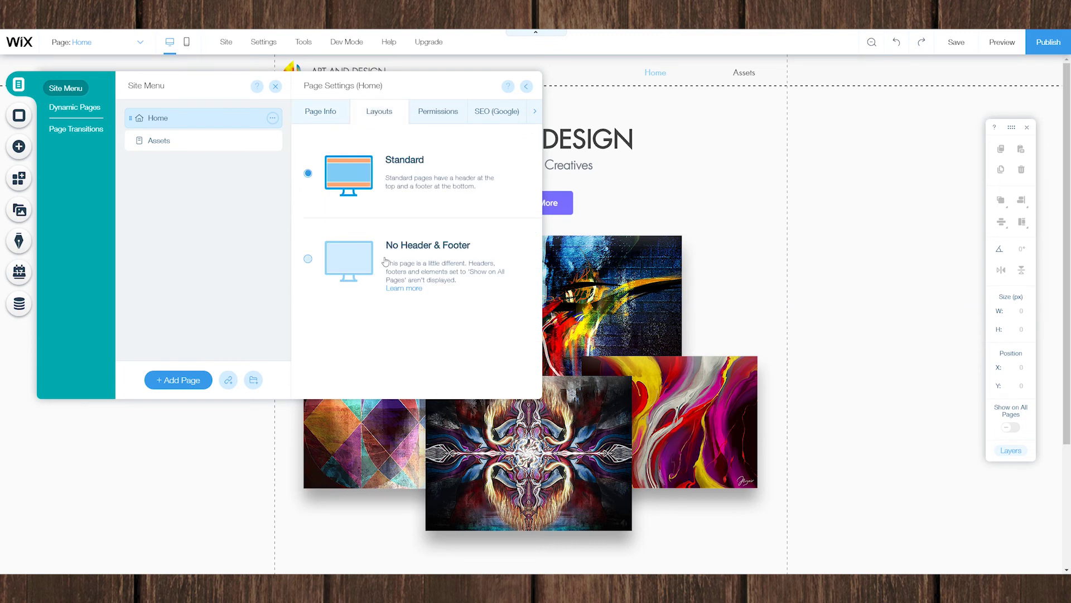
# Restrict viewing of the Home page to Members Only, limited to only selected members or paying customers
pyautogui.click(454, 120)
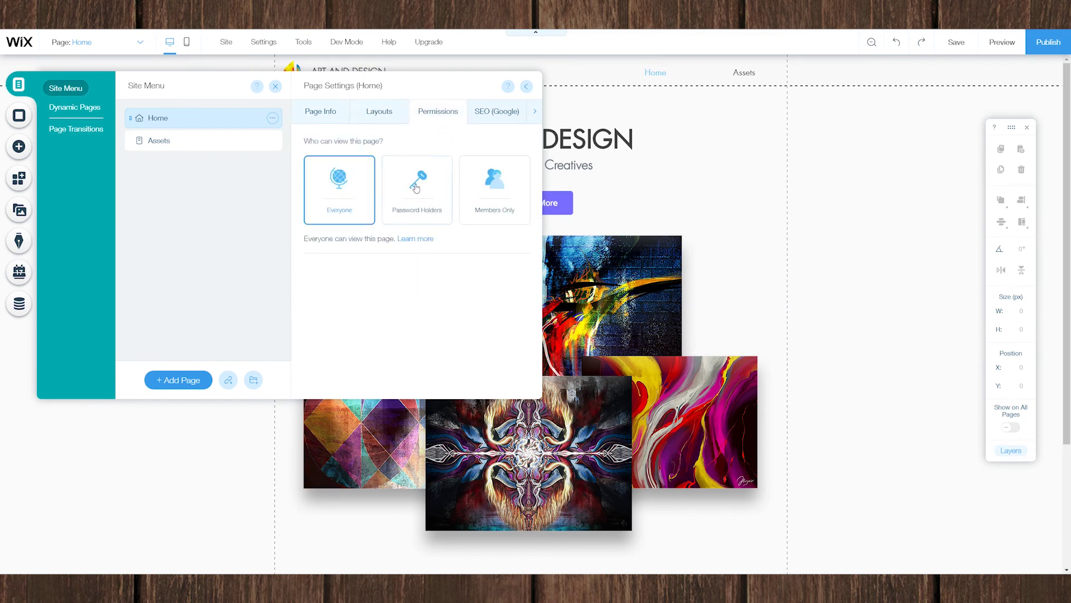
pyautogui.click(491, 209)
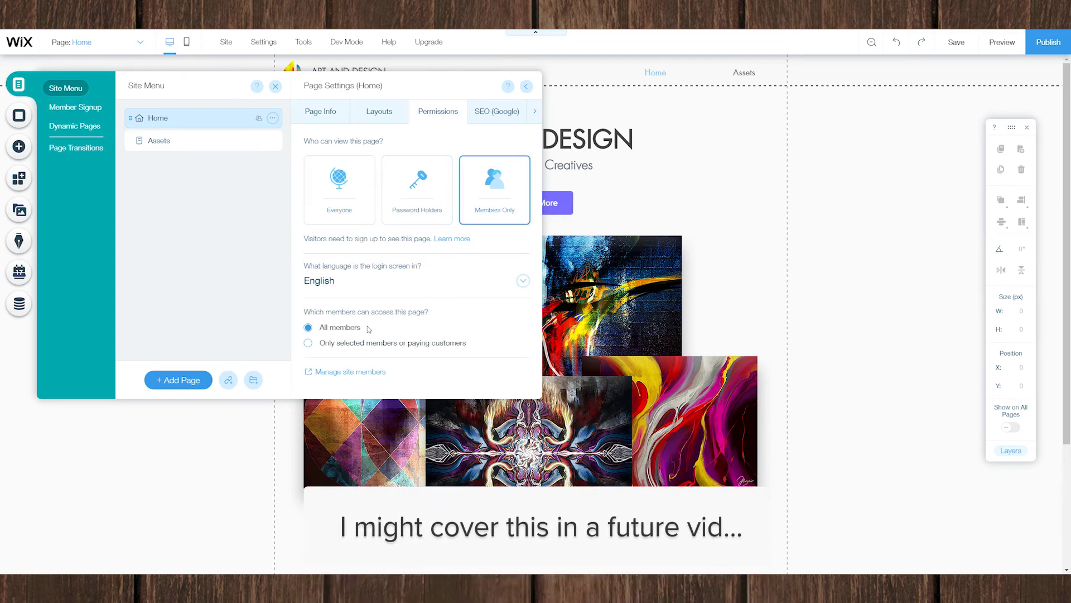
pyautogui.click(335, 343)
pyautogui.scroll(-3, 413, 301)
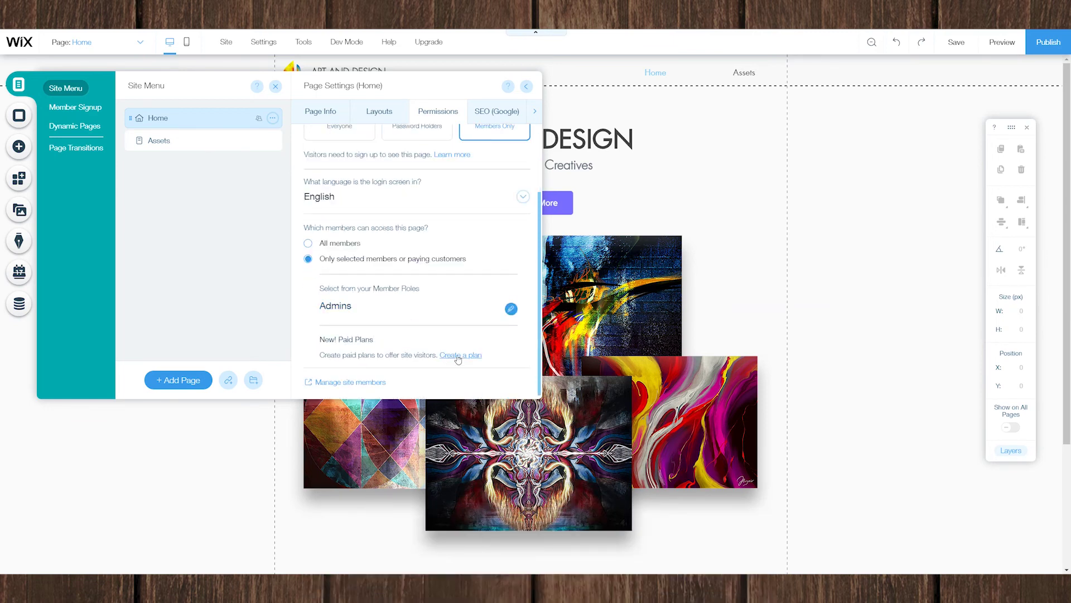
pyautogui.click(527, 86)
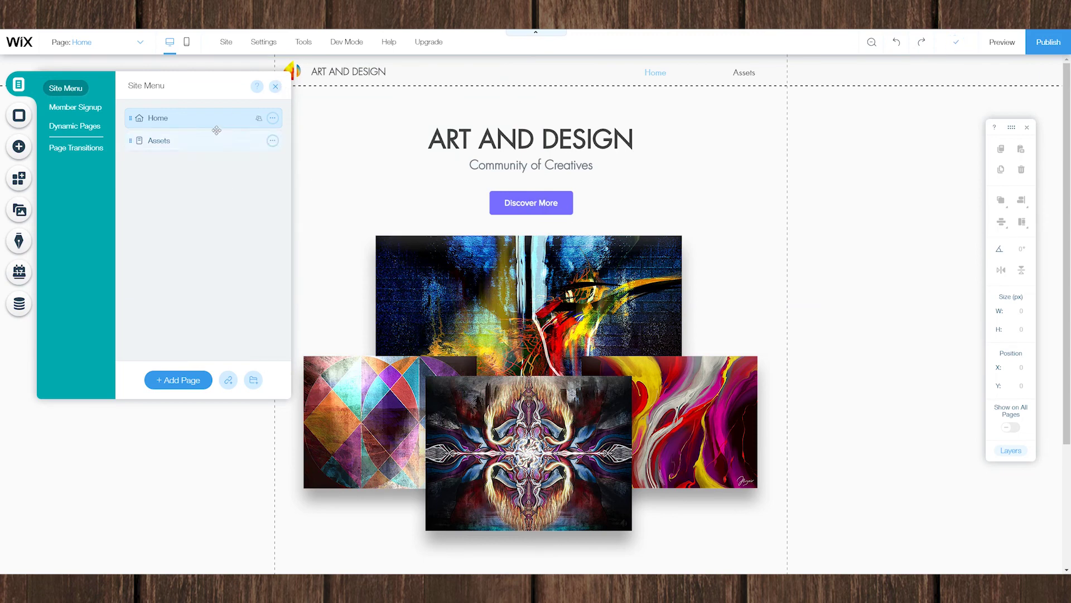
pyautogui.click(275, 87)
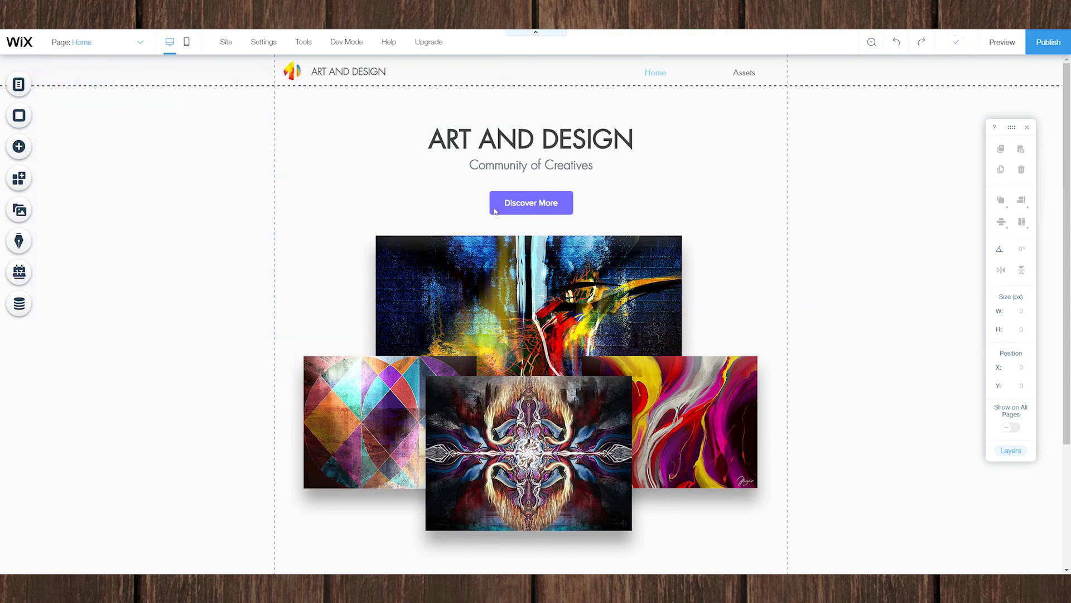
# Change the "Discover More" button's text to "Visit Library"
pyautogui.click(529, 206)
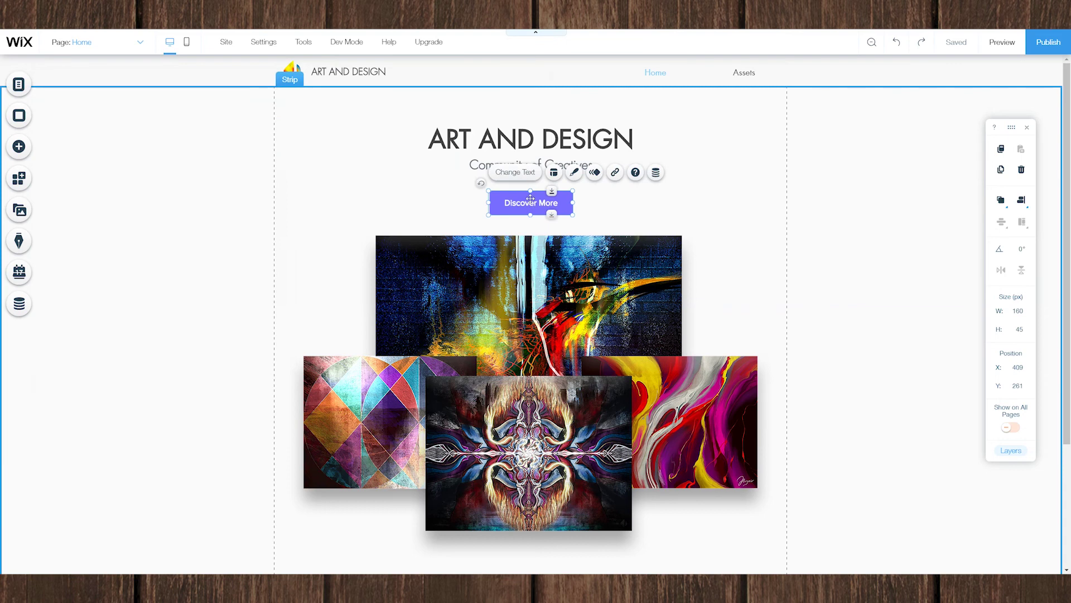
pyautogui.click(512, 173)
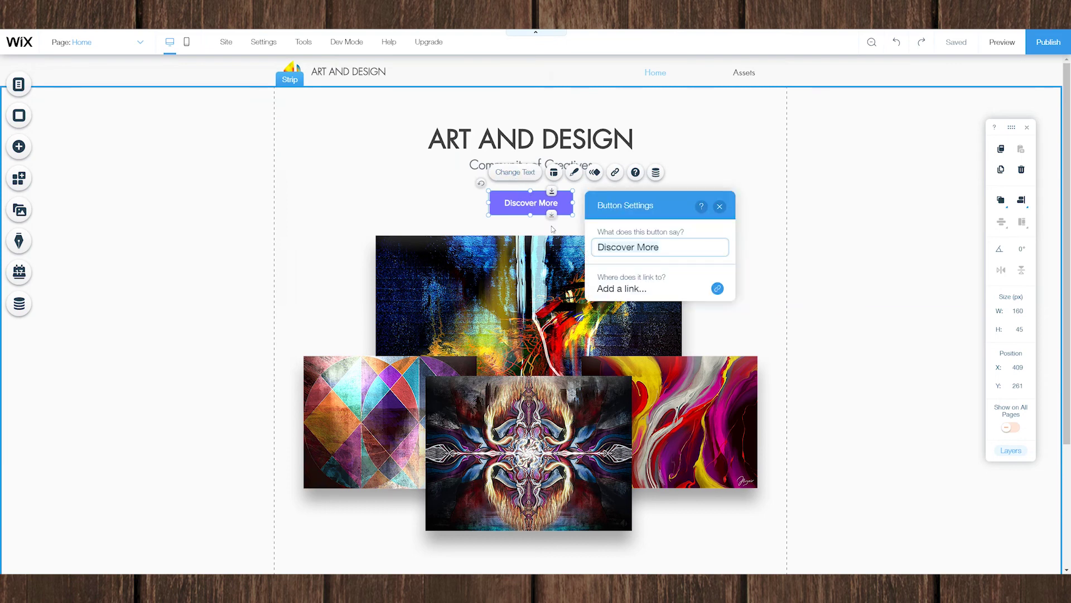
pyautogui.write('Visit Library')
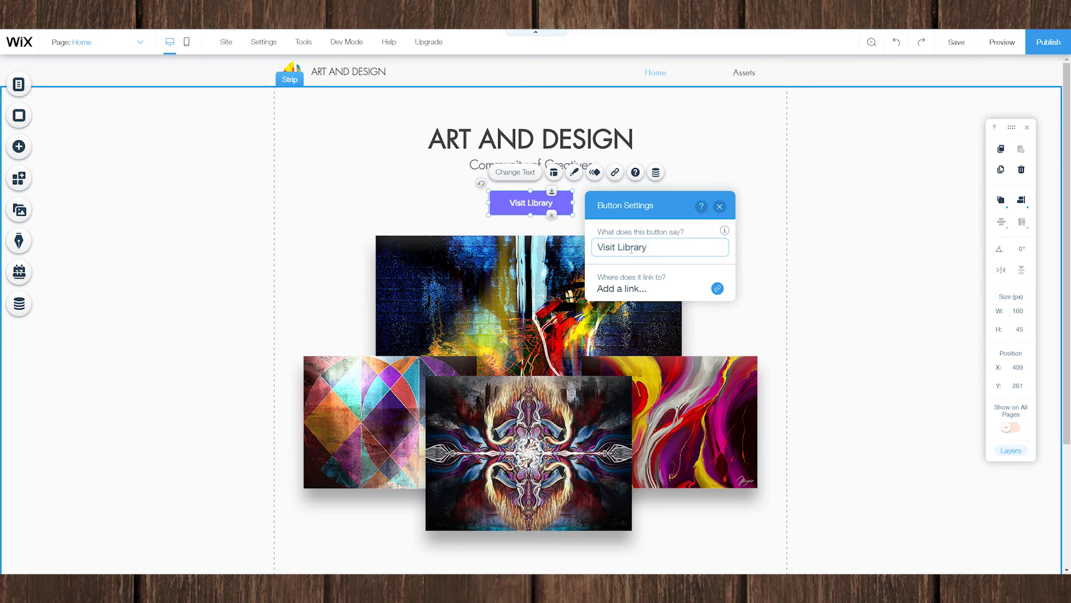
# Link the "Visit Library" button to the Assets page, opening in the current window, and close the button settings
pyautogui.click(634, 290)
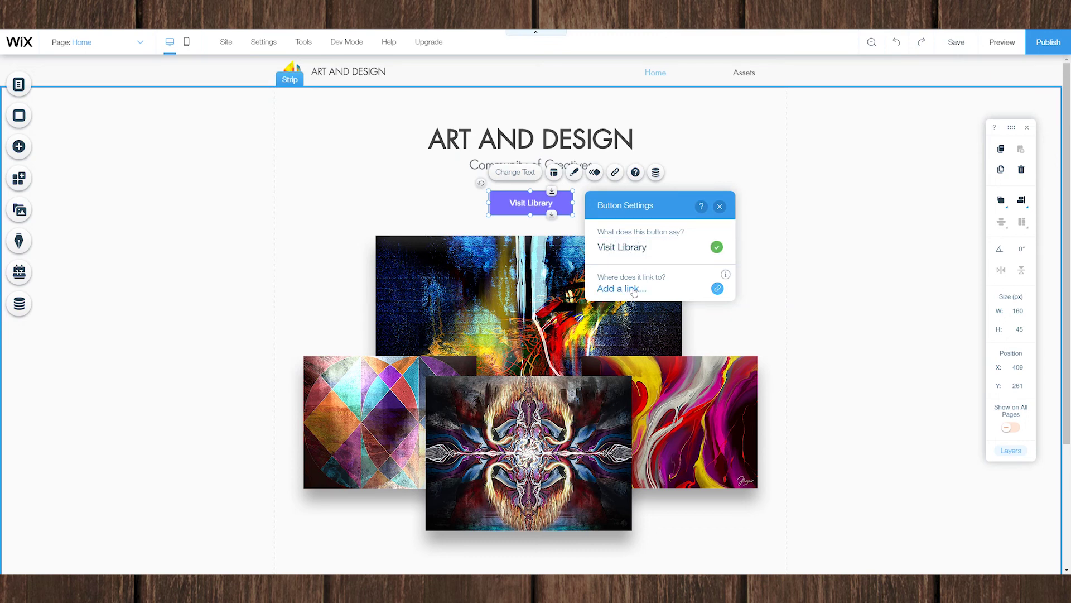
pyautogui.click(578, 251)
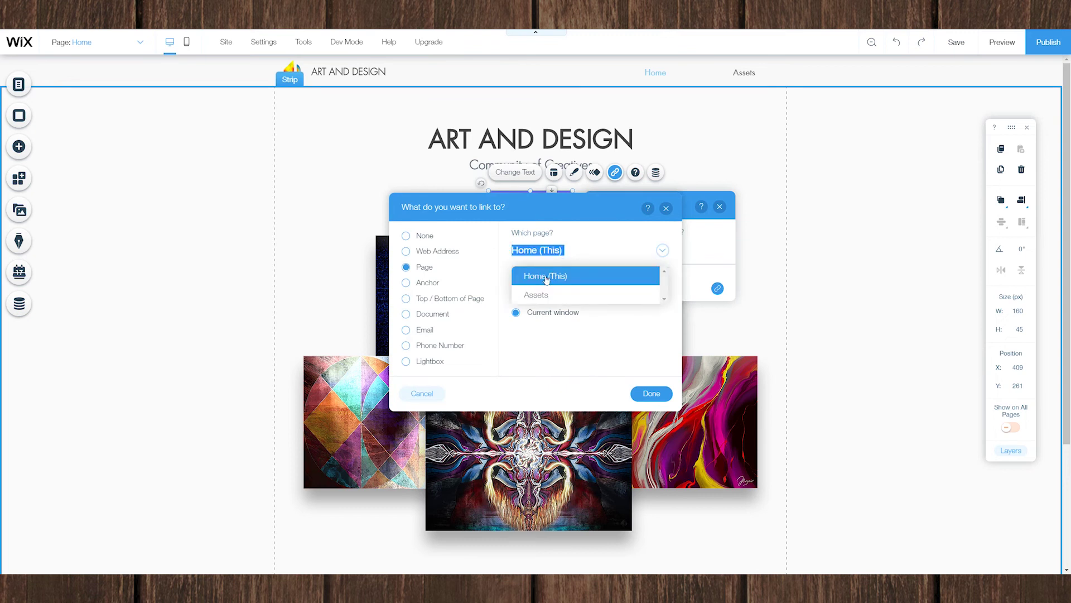
pyautogui.click(538, 295)
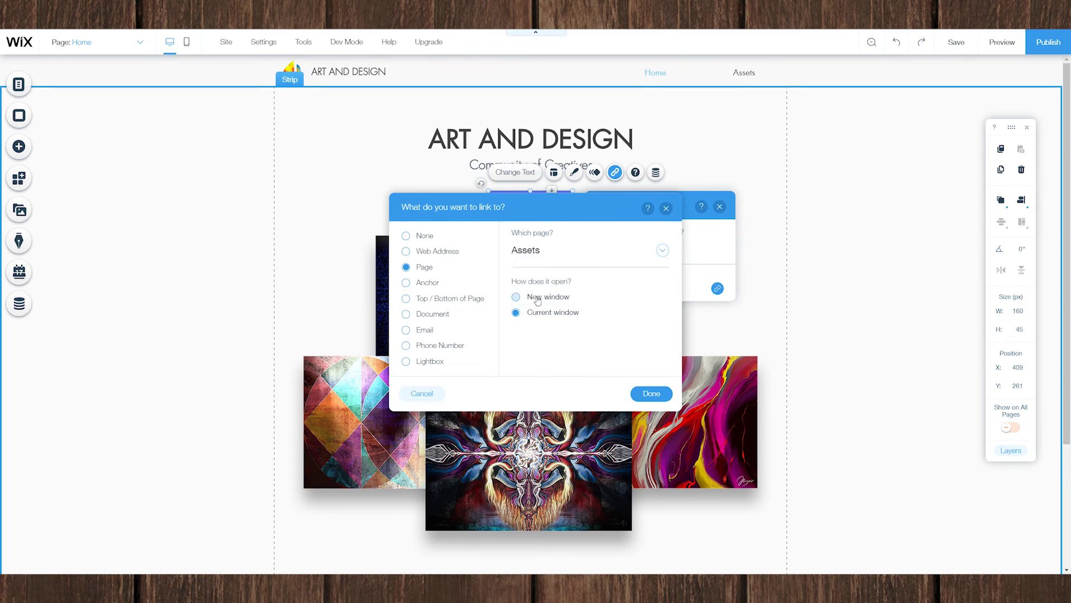
pyautogui.click(539, 253)
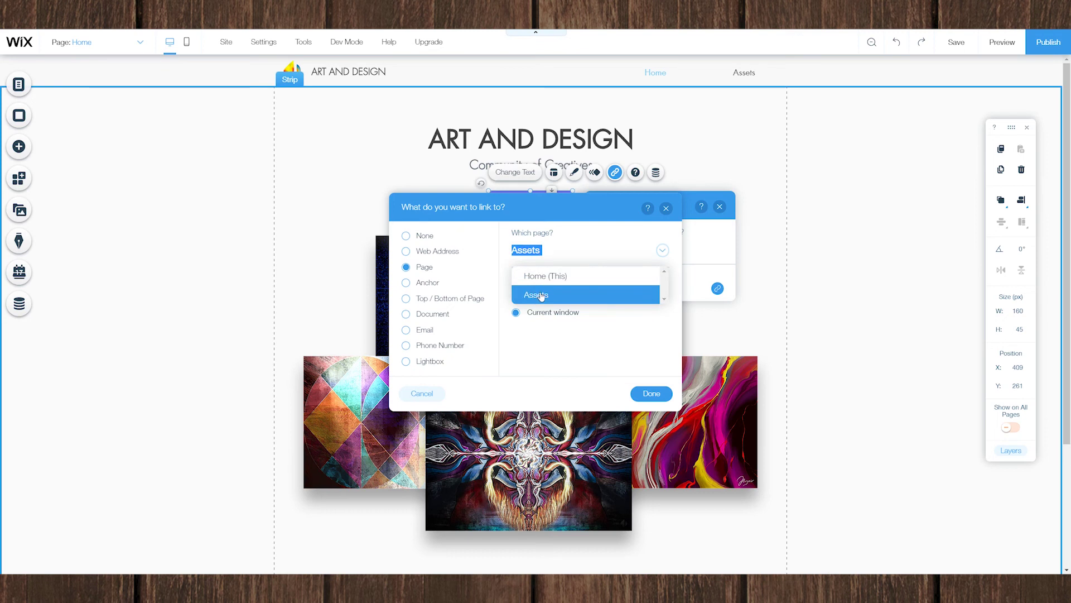
pyautogui.click(541, 296)
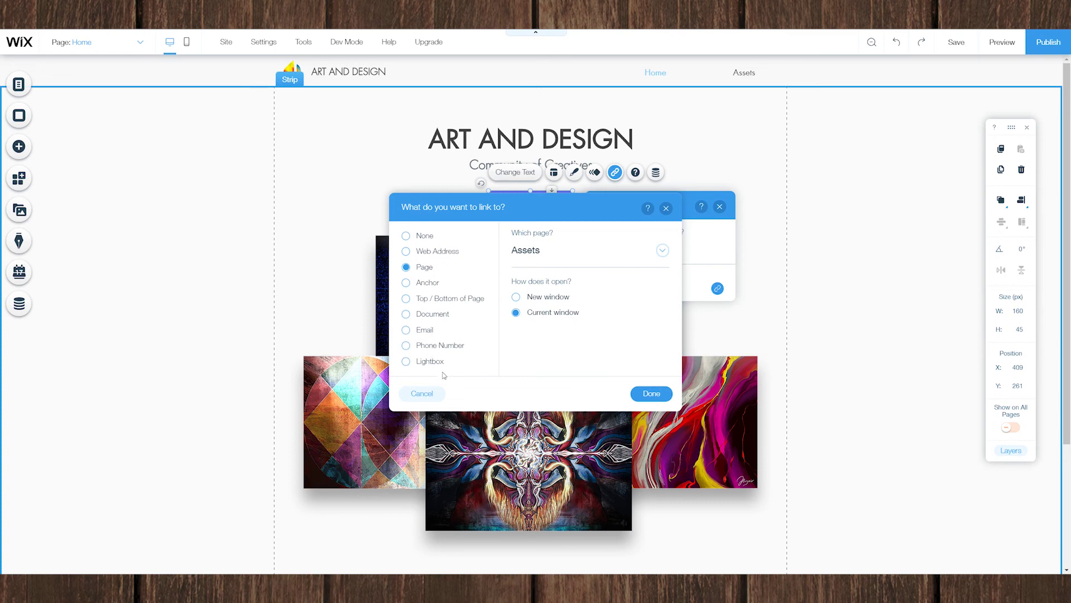
pyautogui.click(648, 394)
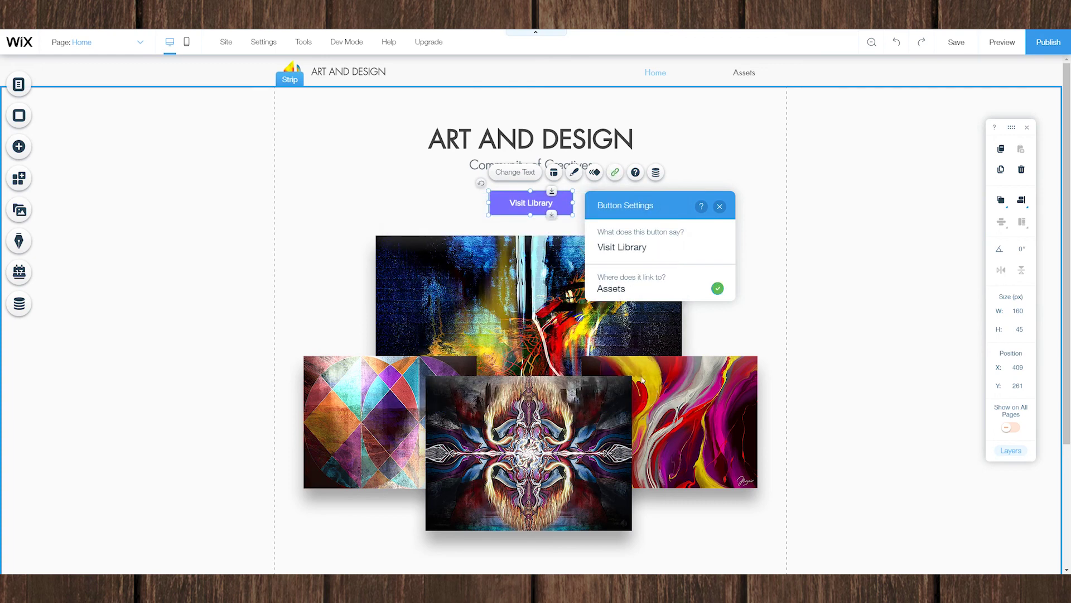
pyautogui.click(720, 206)
pyautogui.click(840, 184)
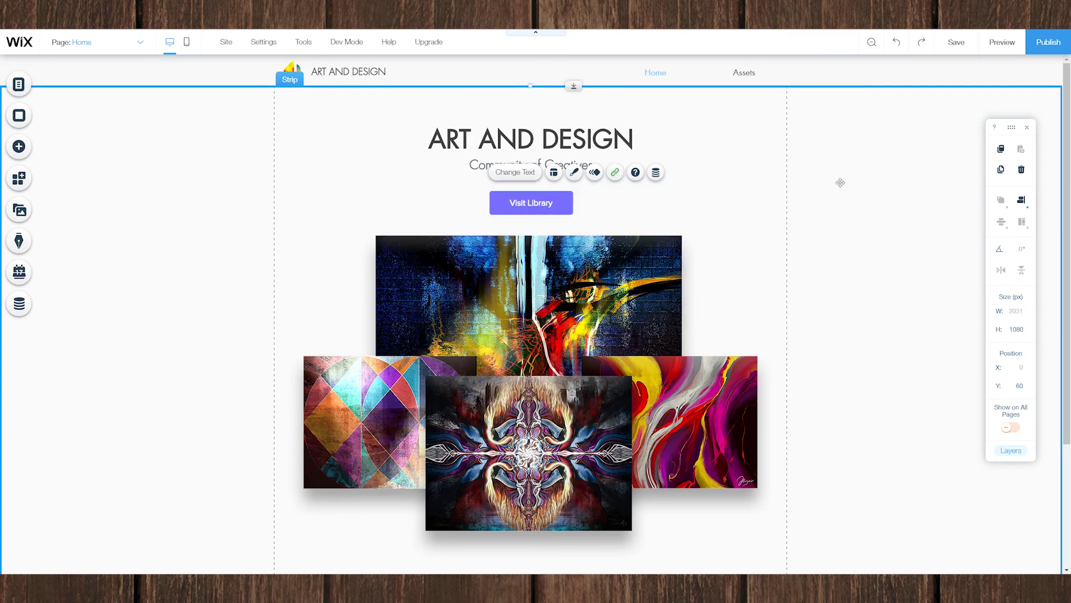
# Narrow the header menu to about 193 px wide from its left edge, keeping its right edge on the page gridline
pyautogui.click(666, 72)
pyautogui.moveTo(611, 73); pyautogui.dragTo(663, 75)
pyautogui.moveTo(734, 80); pyautogui.dragTo(732, 79)
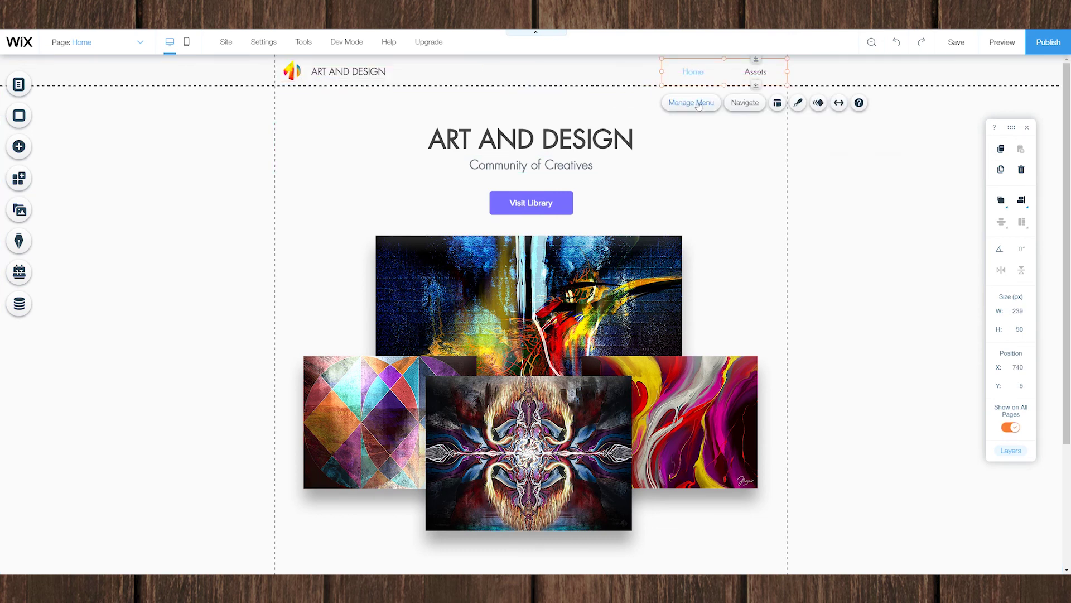
pyautogui.moveTo(661, 71)
pyautogui.mouseDown()
pyautogui.moveTo(691, 72)
pyautogui.moveTo(679, 72)
pyautogui.mouseUp()
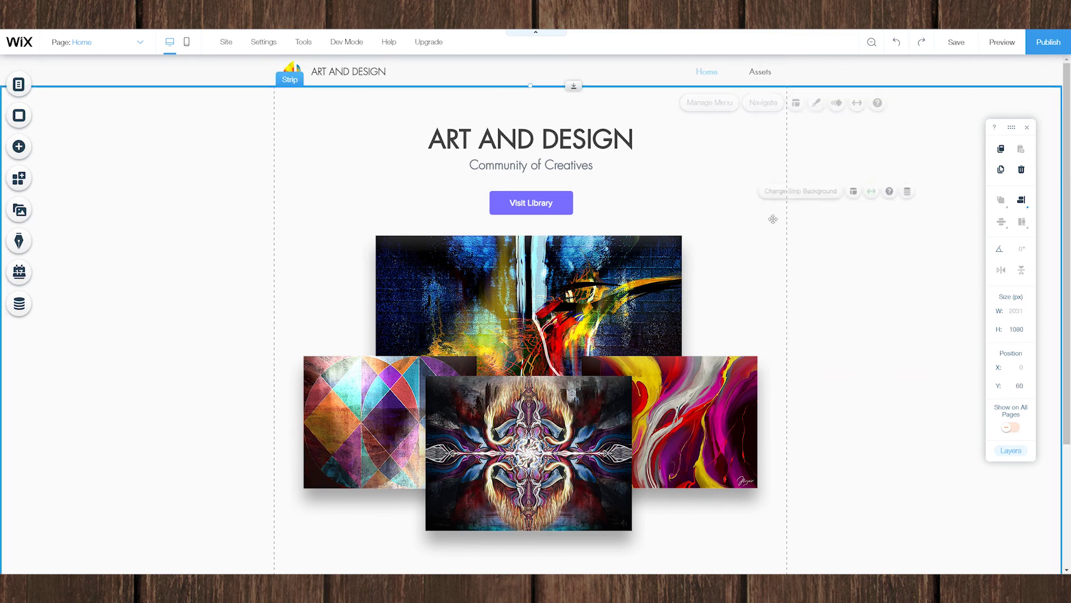
pyautogui.moveTo(681, 71); pyautogui.dragTo(684, 71)
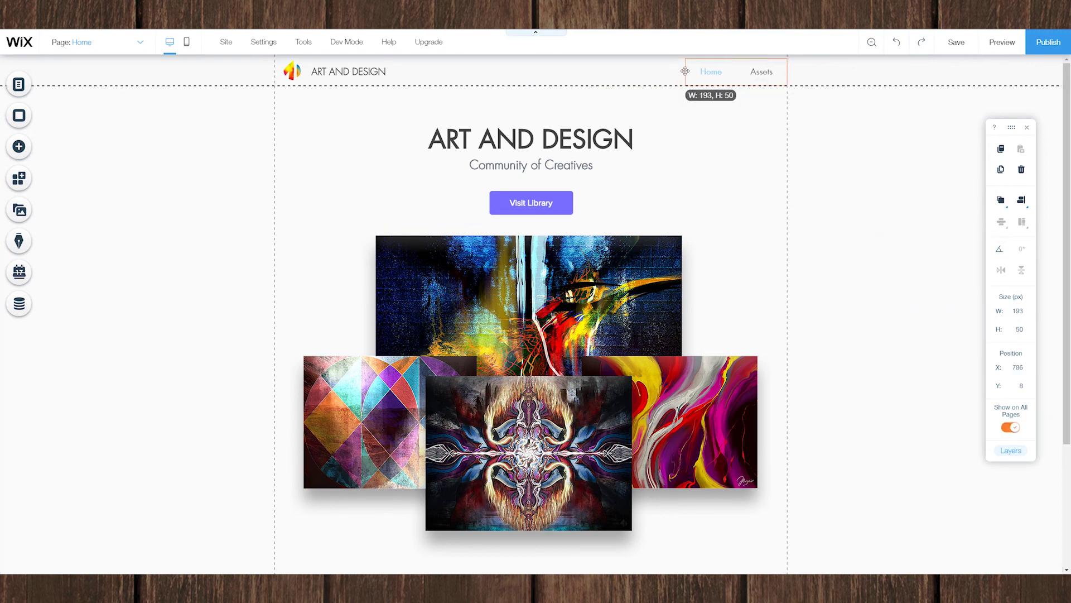
pyautogui.click(823, 244)
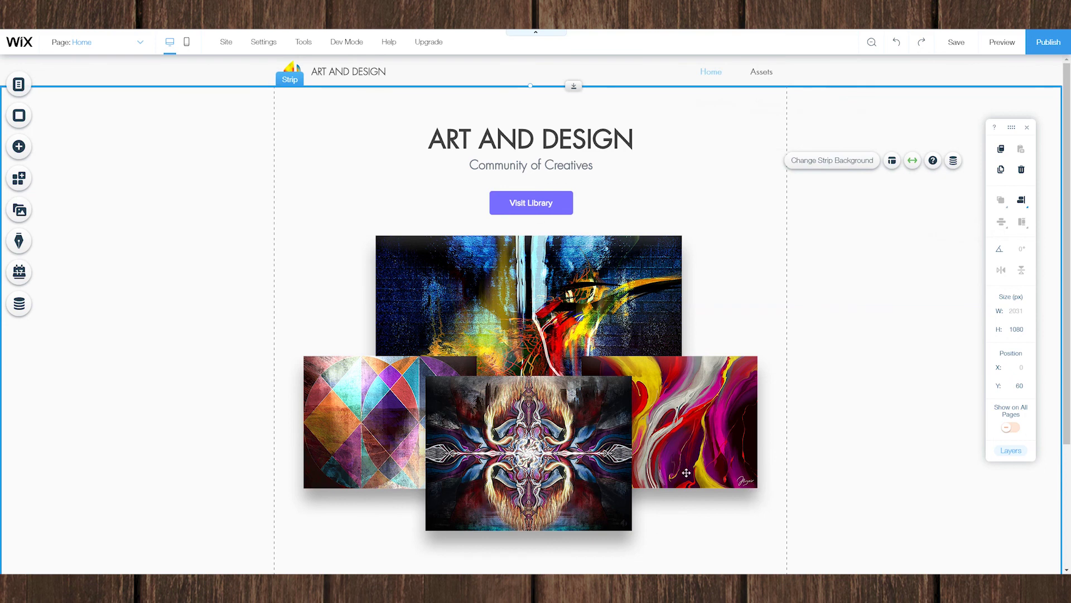
# Examine the Home page's overall layout down to the footer in the zoomed-out view, and return to normal editing
pyautogui.scroll(-3, 684, 470)
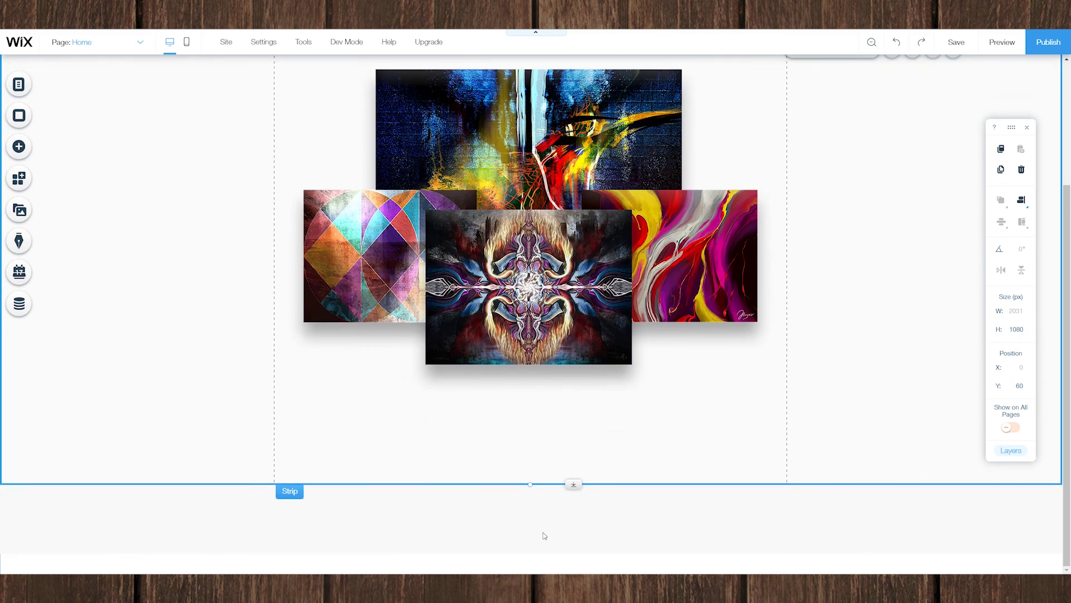
pyautogui.click(874, 43)
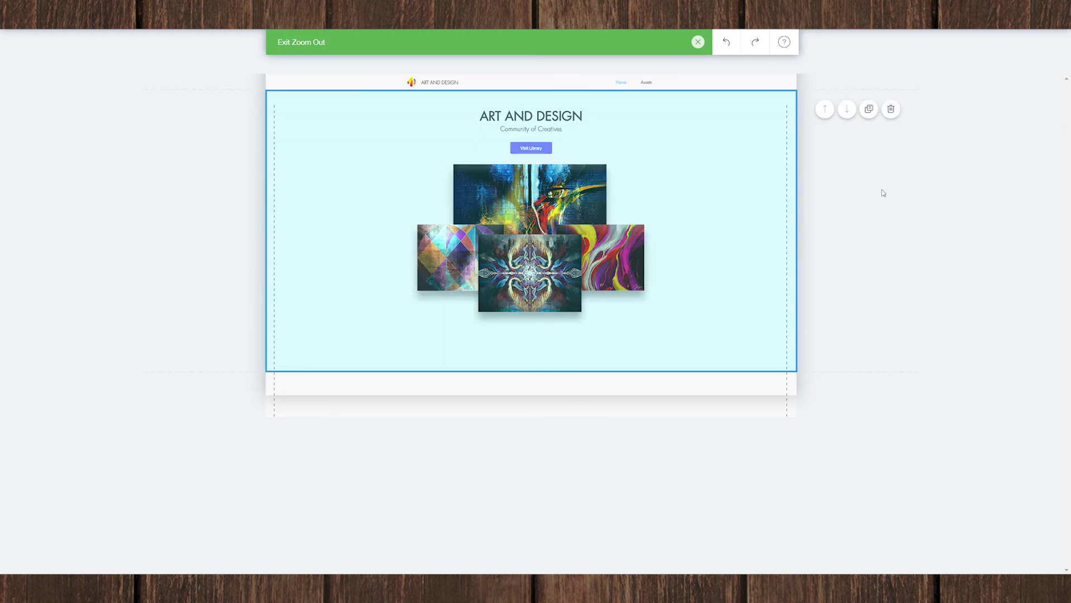
pyautogui.click(697, 42)
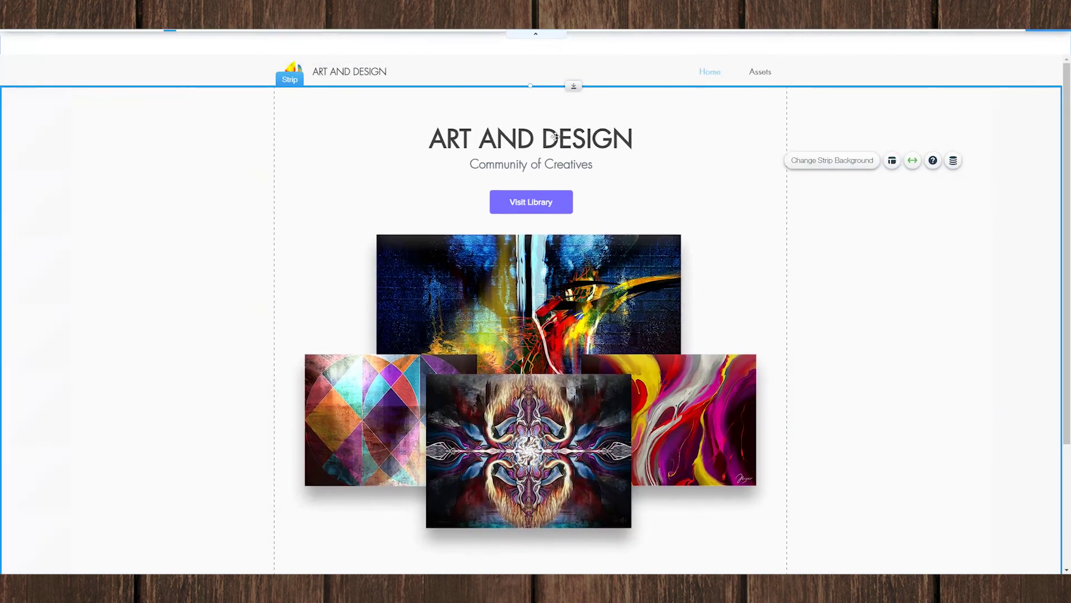